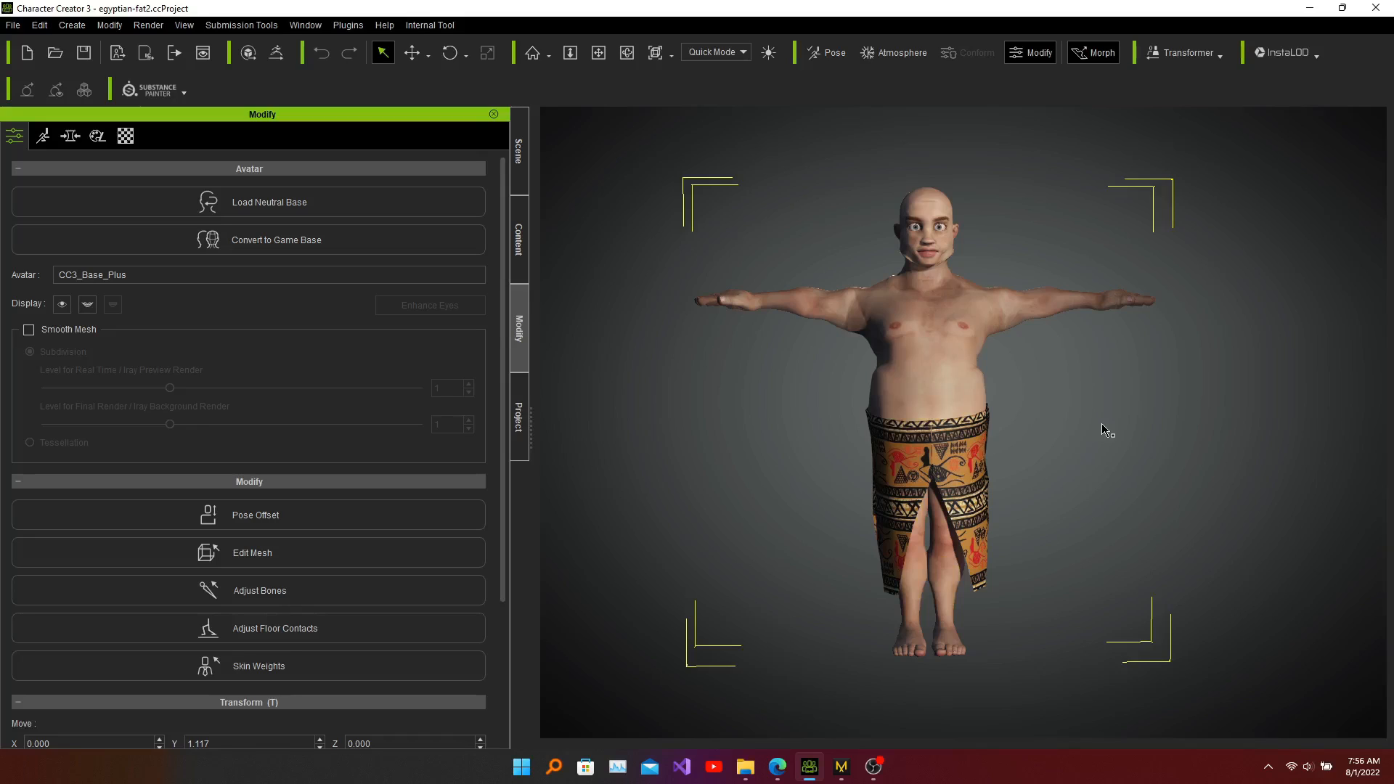
# Step: Switch to Marvelous Designer from Character Creator
pyautogui.press('alt')
pyautogui.click(842, 768)
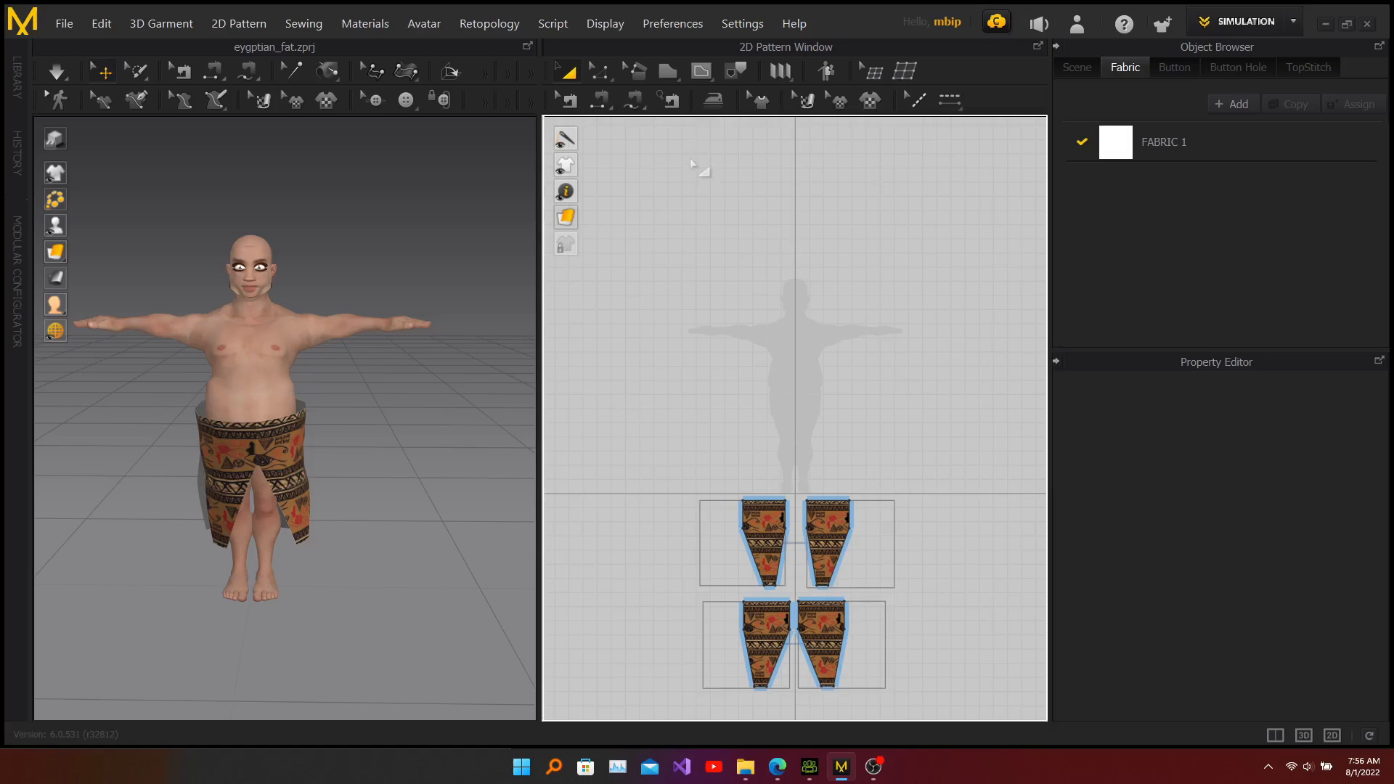
# Step: Draw a closed L-shaped half-bodice polygon pattern over the left side of the avatar's torso silhouette
pyautogui.click(668, 73)
pyautogui.click(774, 584)
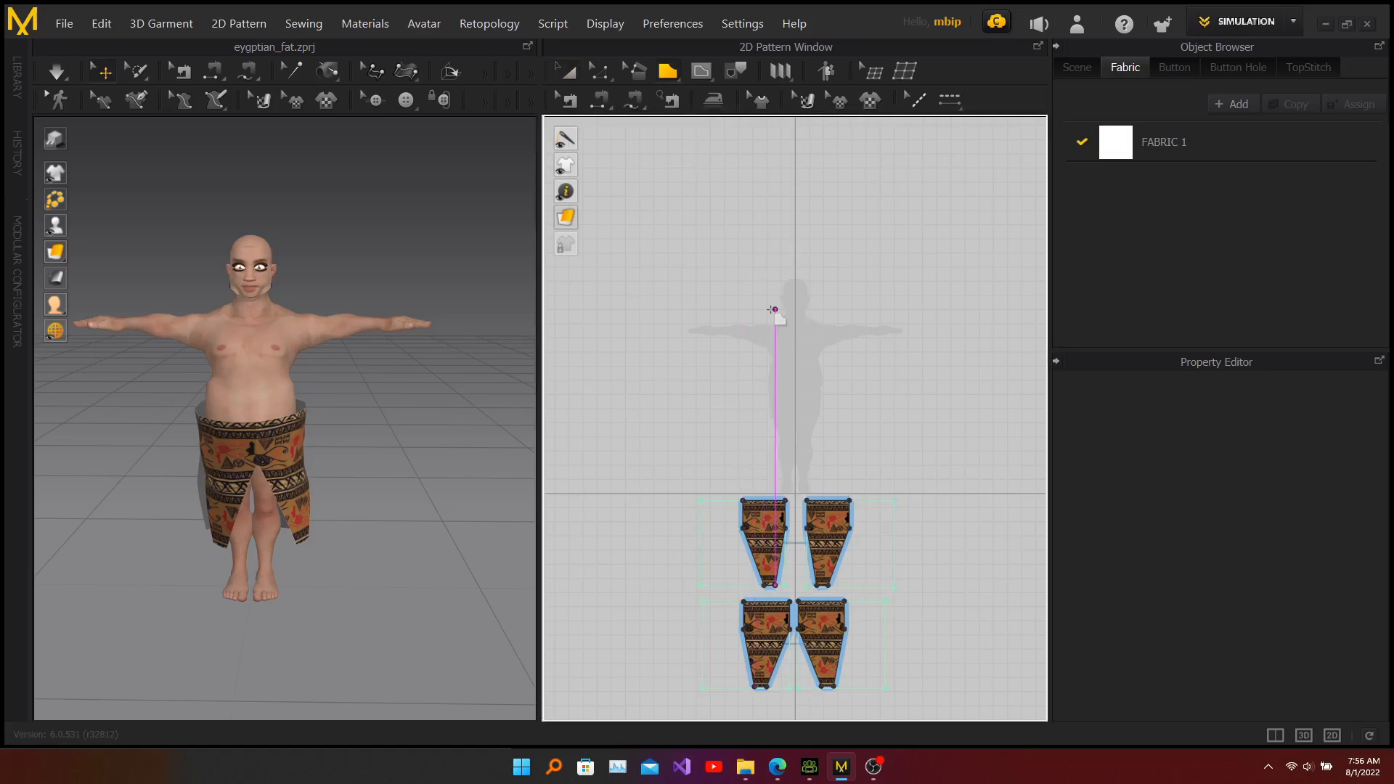
pyautogui.scroll(-3, 774, 314)
pyautogui.scroll(5, 774, 316)
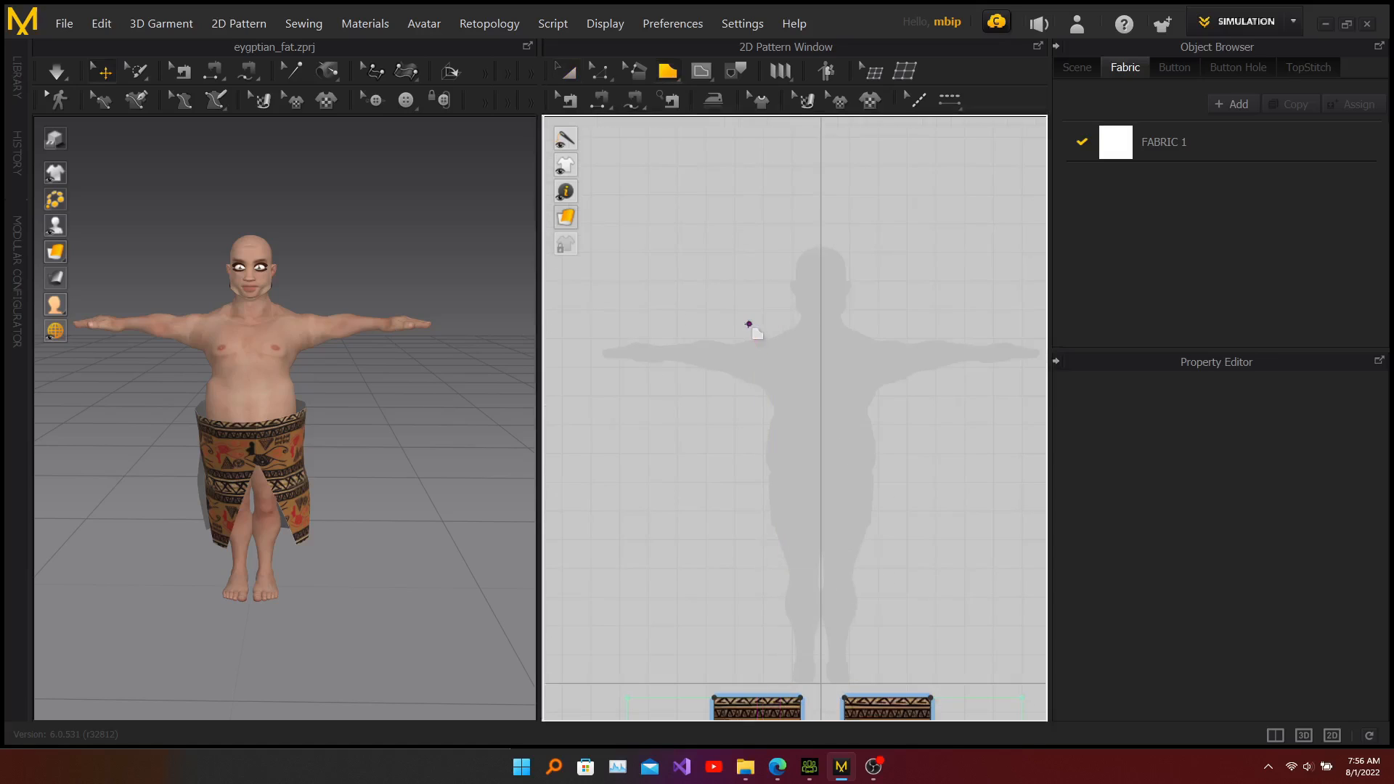
pyautogui.click(763, 320)
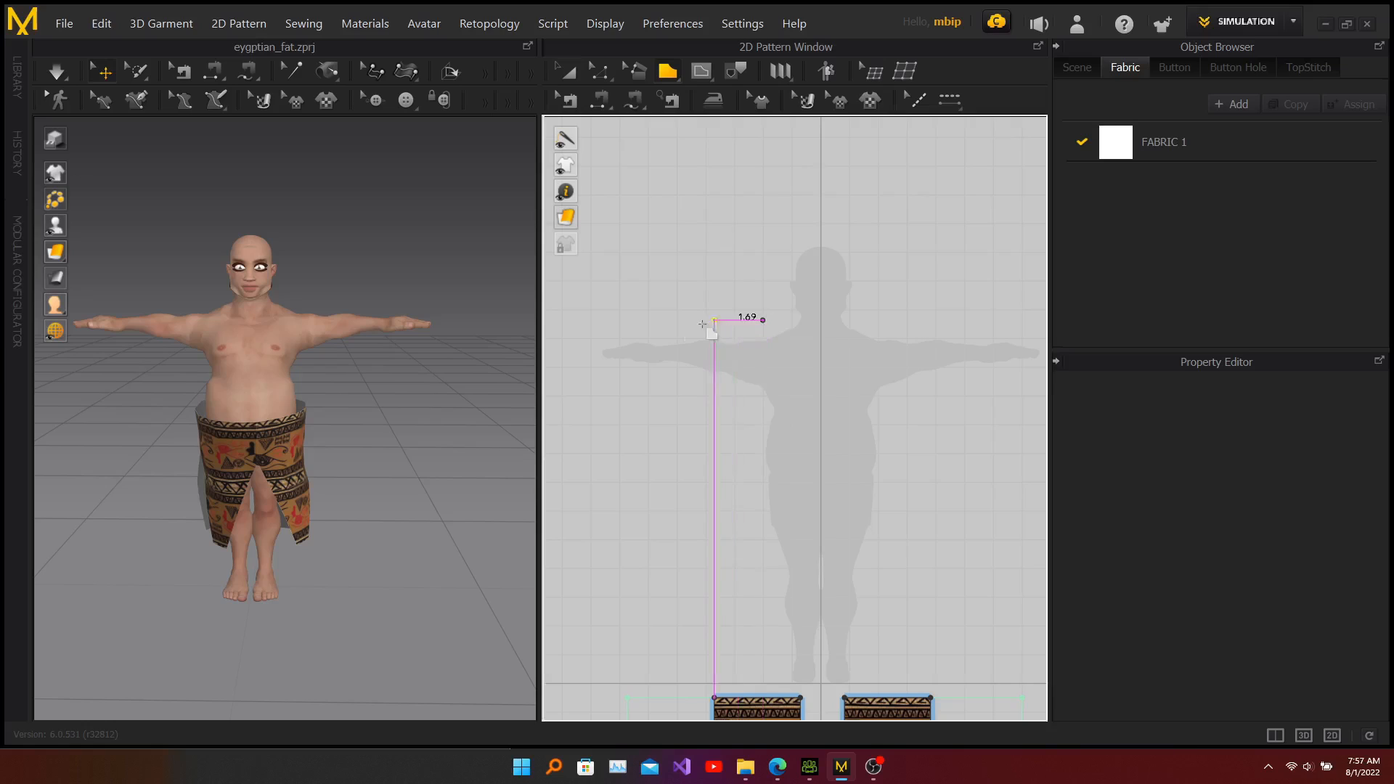
pyautogui.click(695, 320)
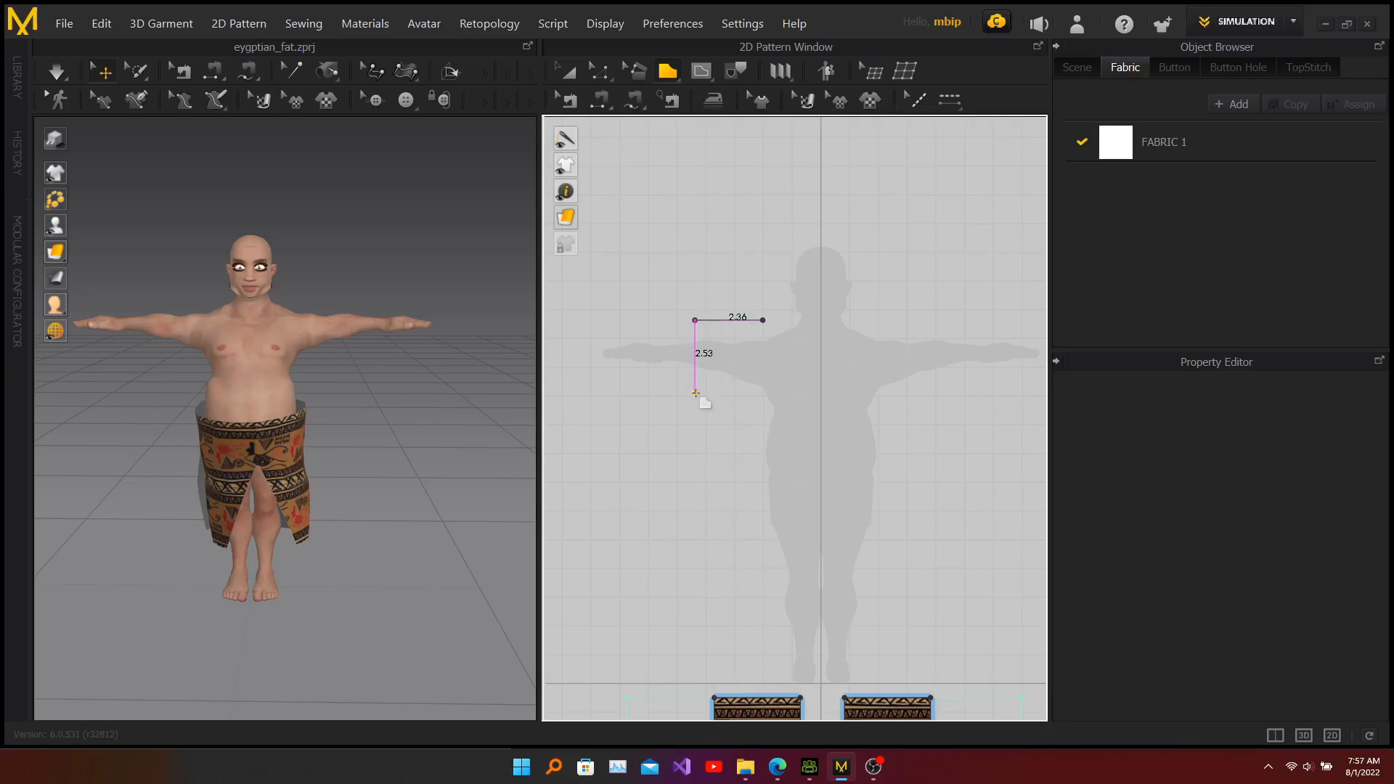
pyautogui.click(695, 393)
pyautogui.click(758, 393)
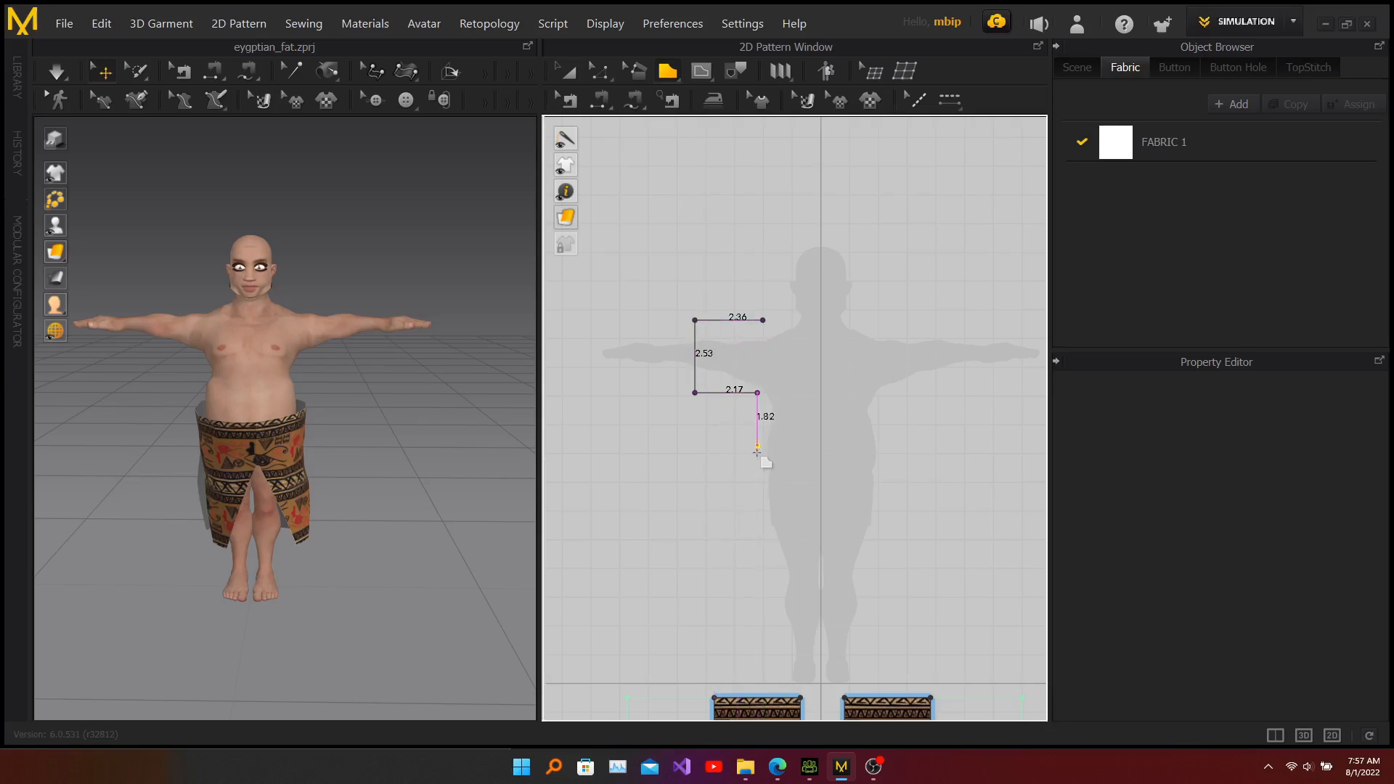
pyautogui.click(758, 457)
pyautogui.click(810, 456)
pyautogui.click(810, 376)
pyautogui.click(763, 319)
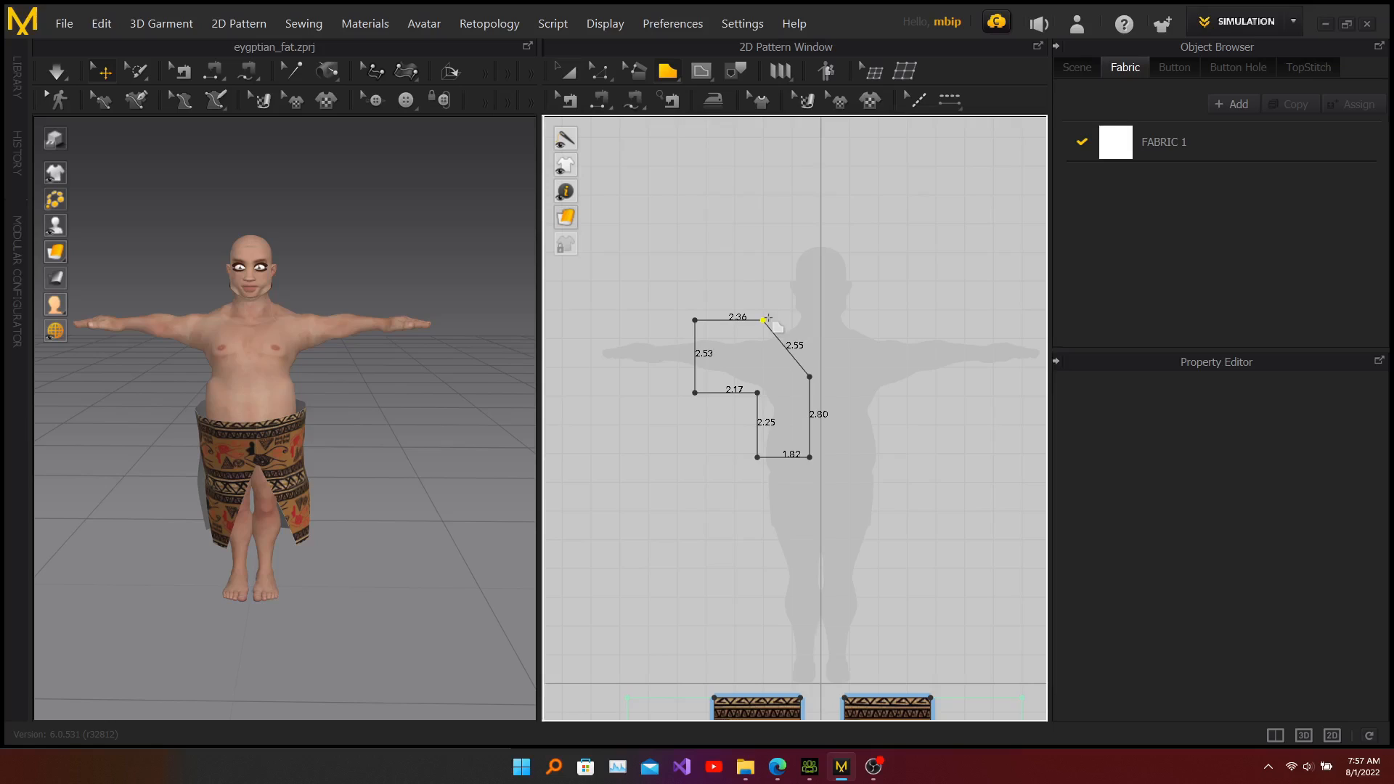
pyautogui.click(764, 320)
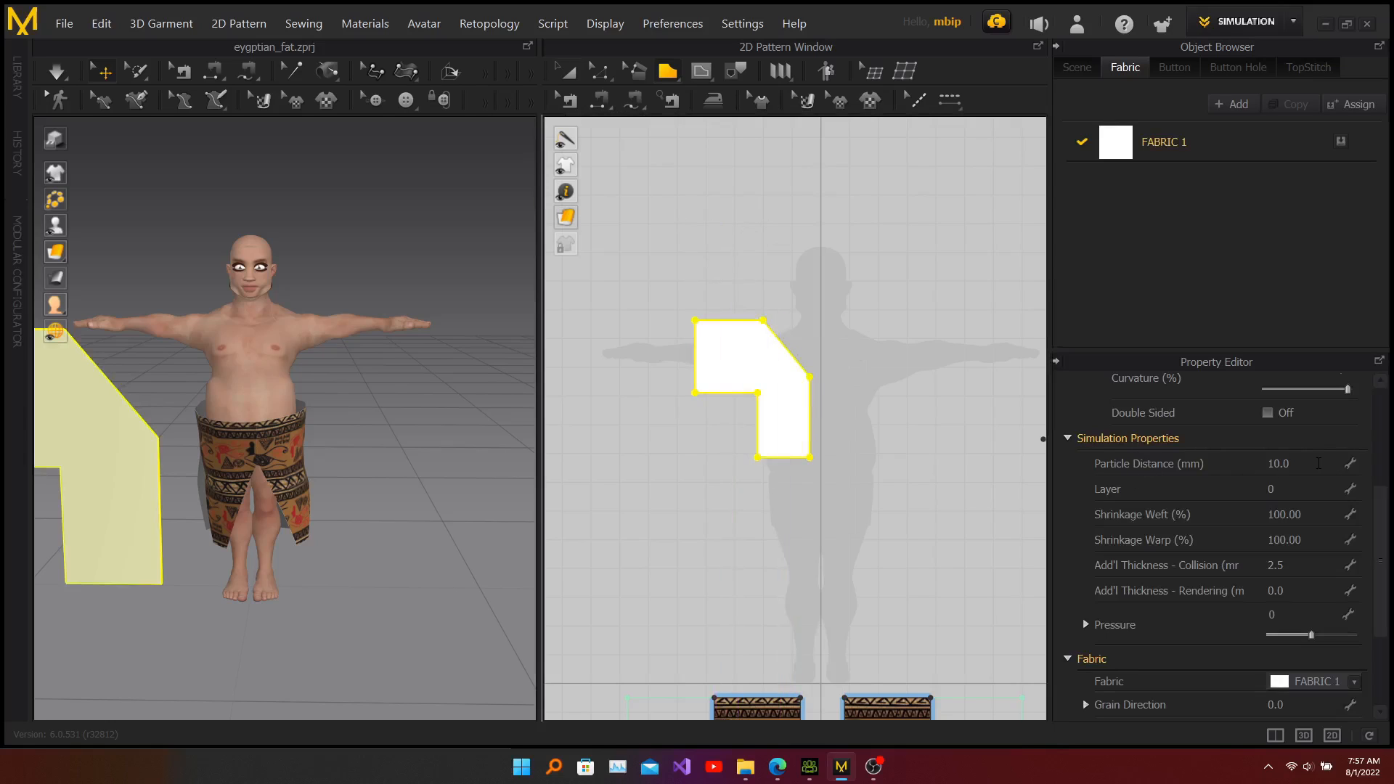
# Step: Set the pattern's Particle Distance to 5 mm
pyautogui.click(1319, 463)
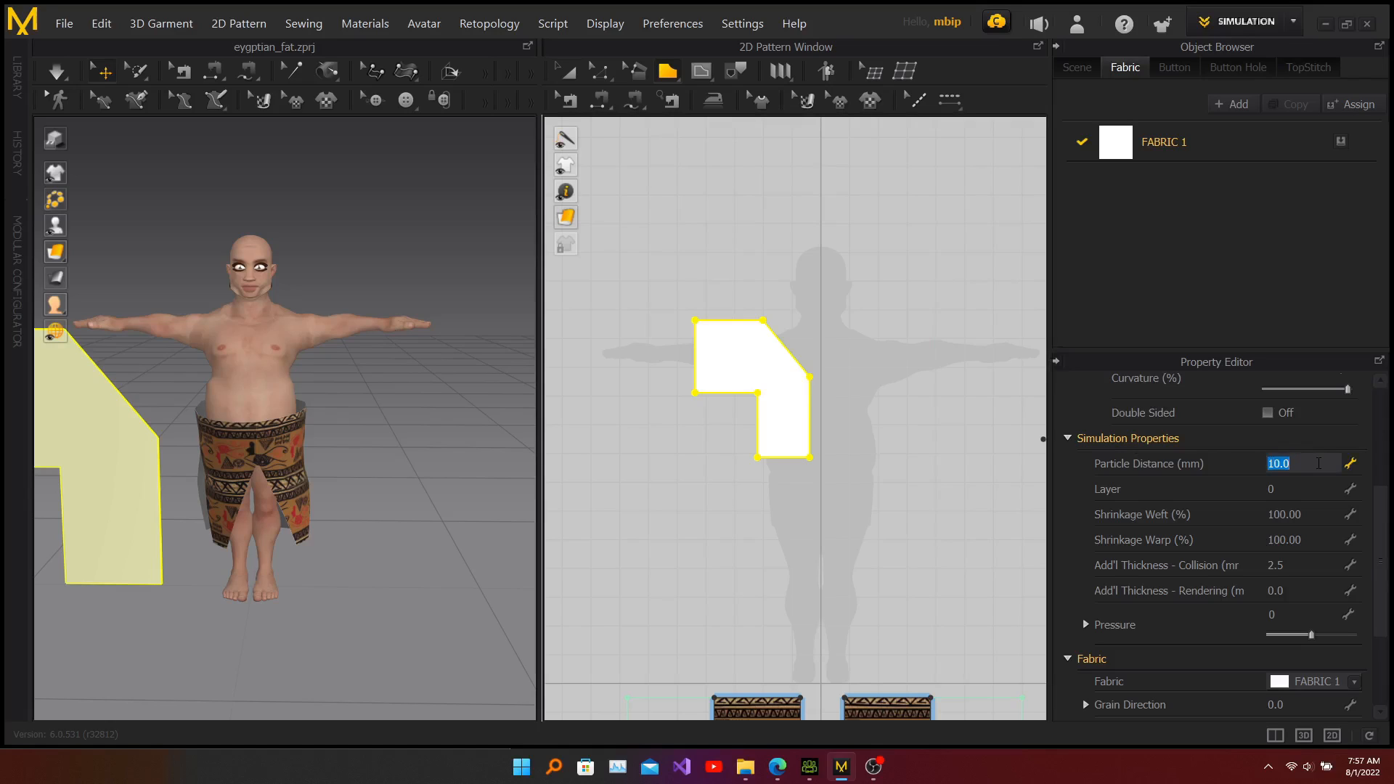
pyautogui.write('5')
pyautogui.press('Return')
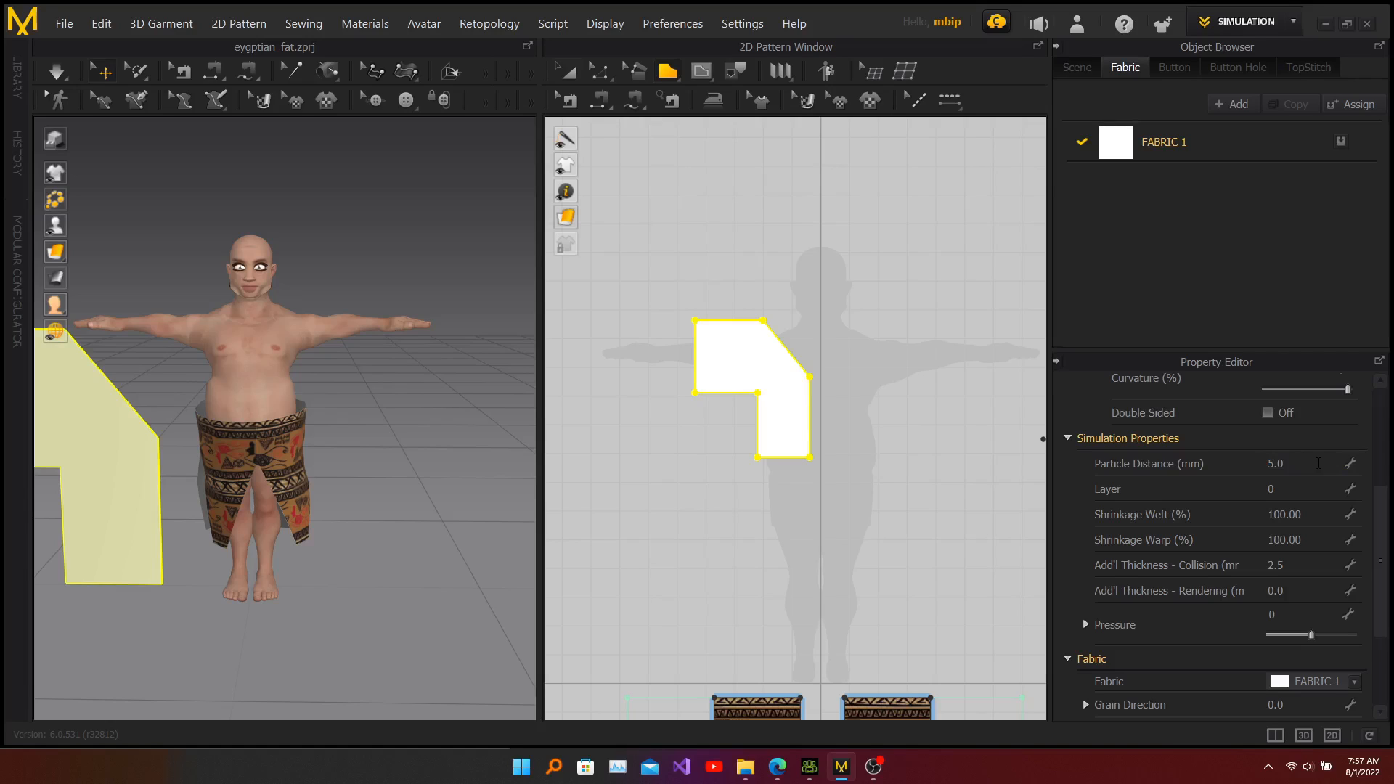
# Step: Curve the pattern's diagonal neckline edge inward with Edit Curvature
pyautogui.click(567, 75)
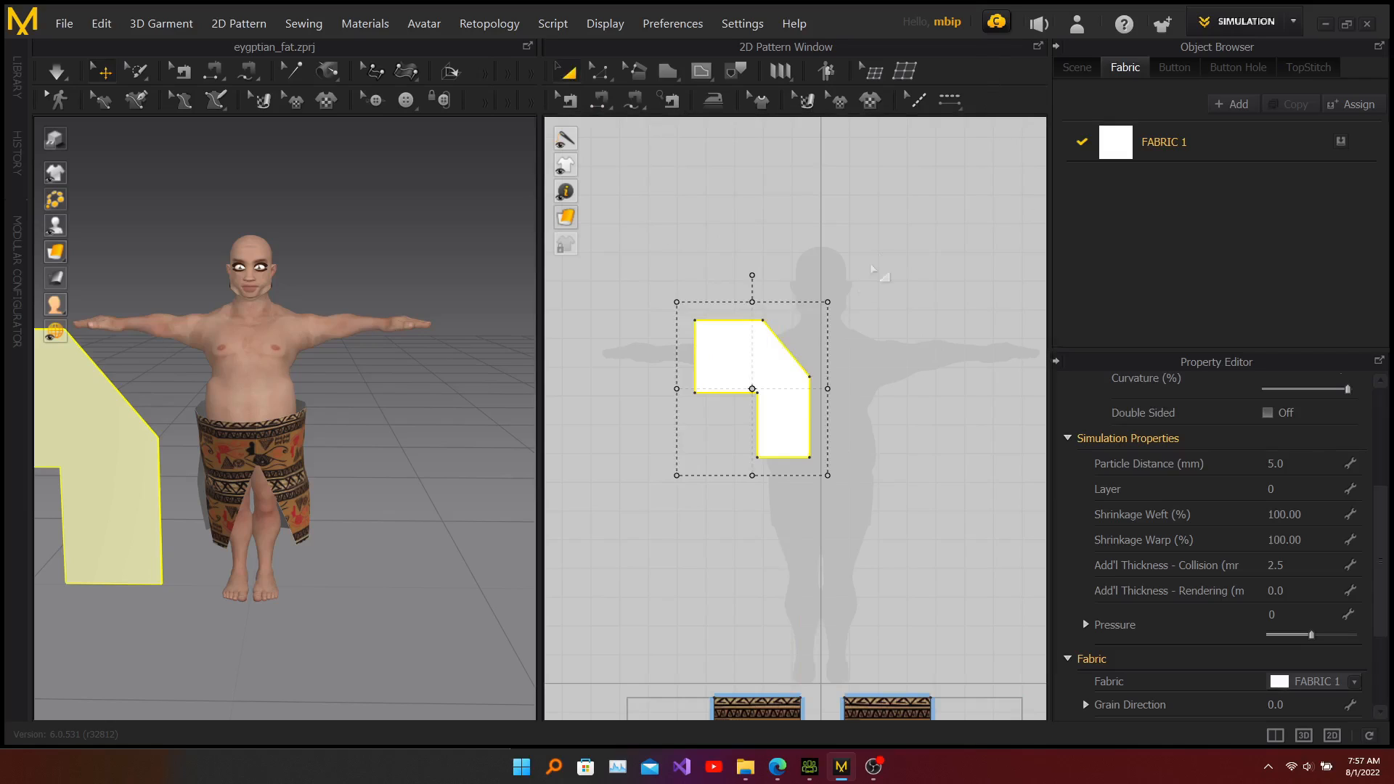
pyautogui.click(808, 250)
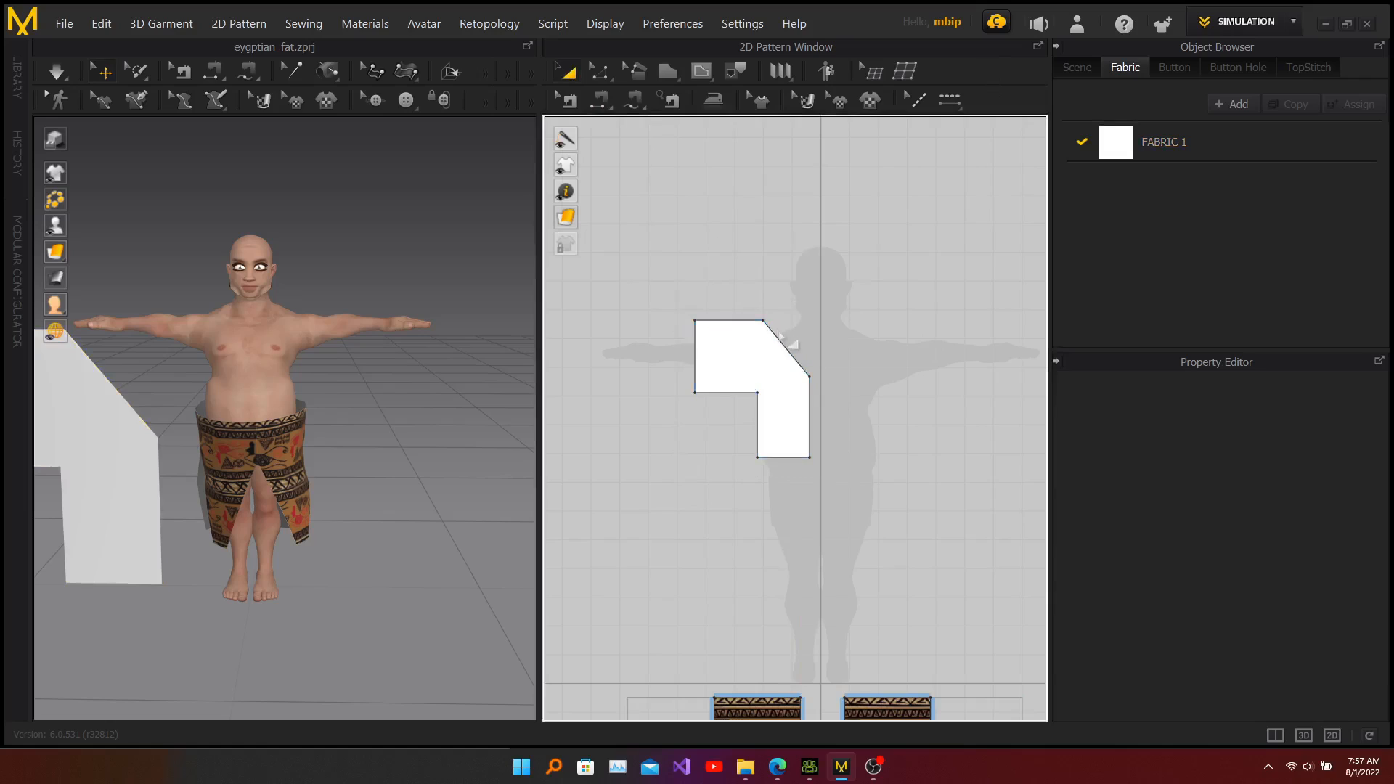
pyautogui.click(598, 78)
pyautogui.click(599, 77)
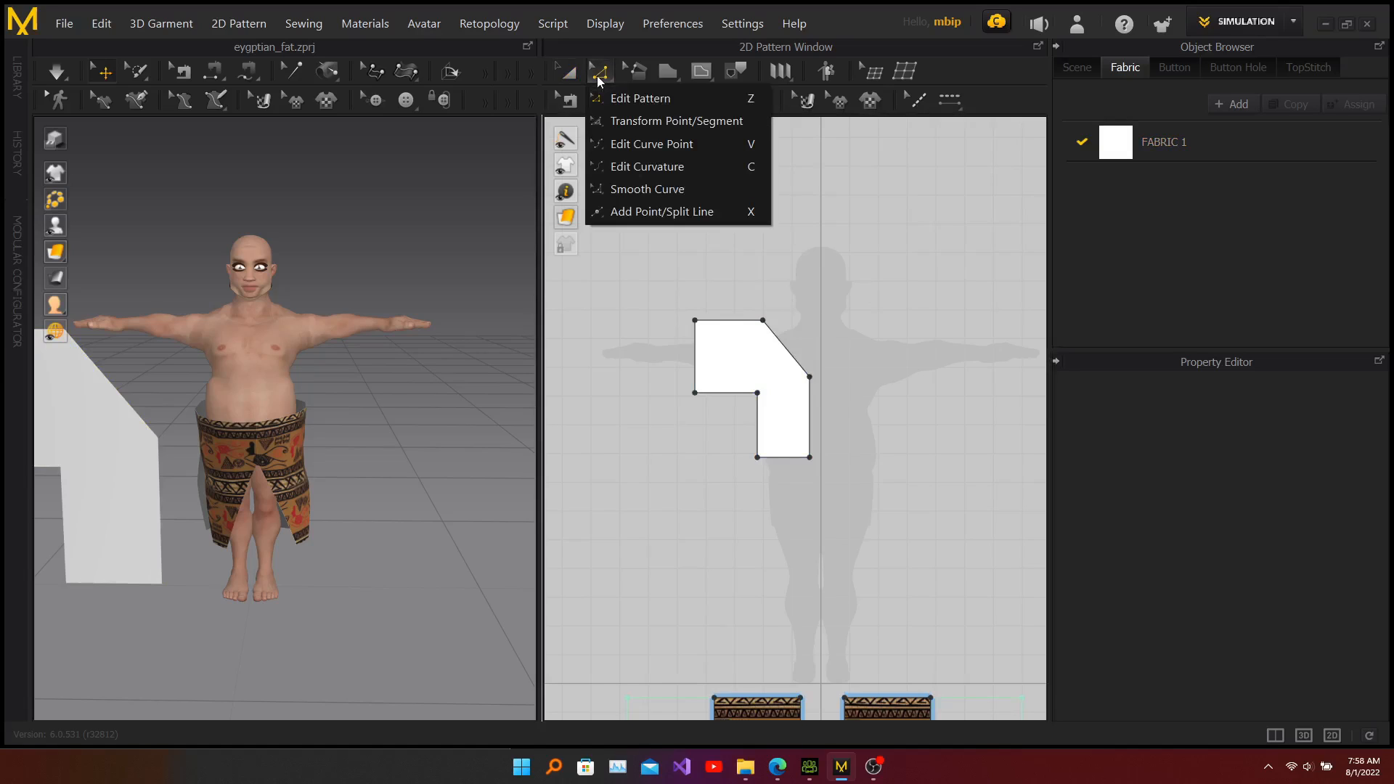
pyautogui.click(693, 166)
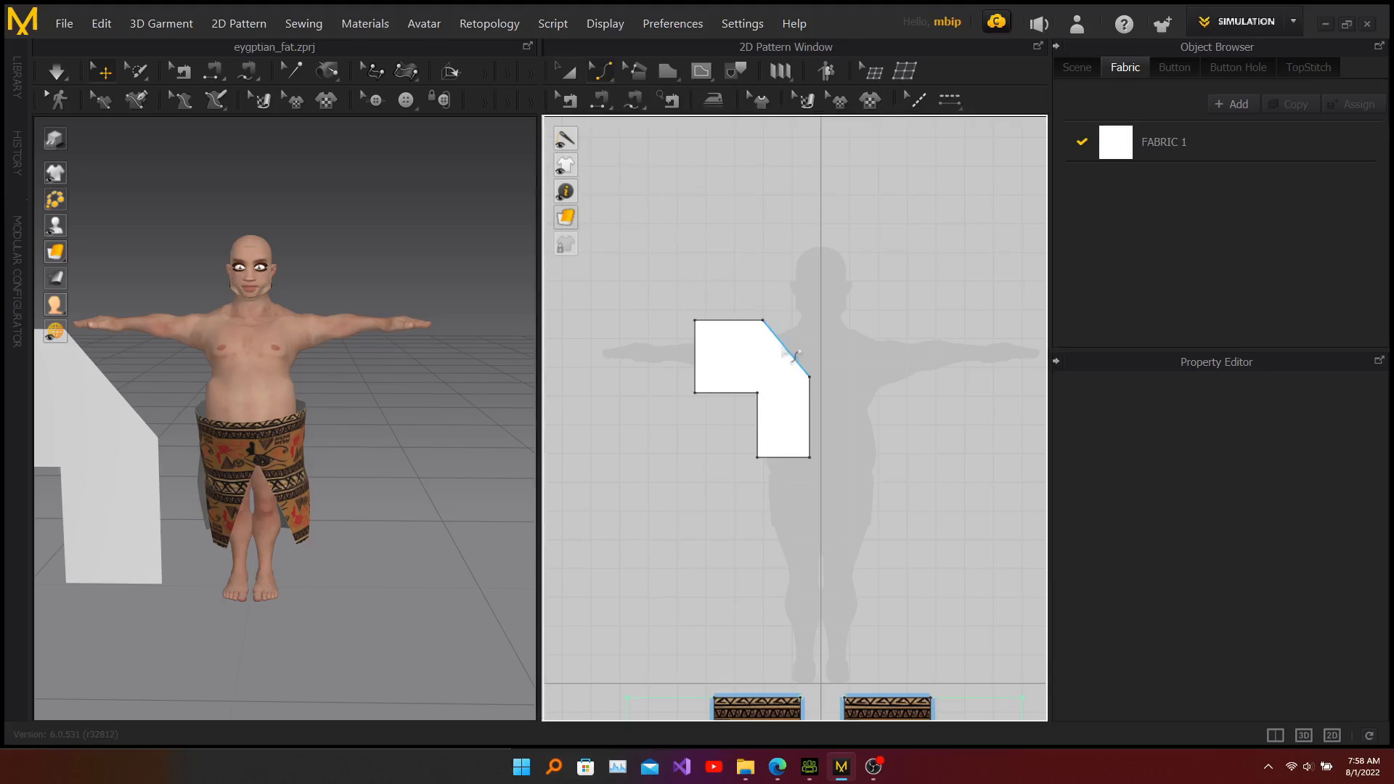
pyautogui.click(795, 356)
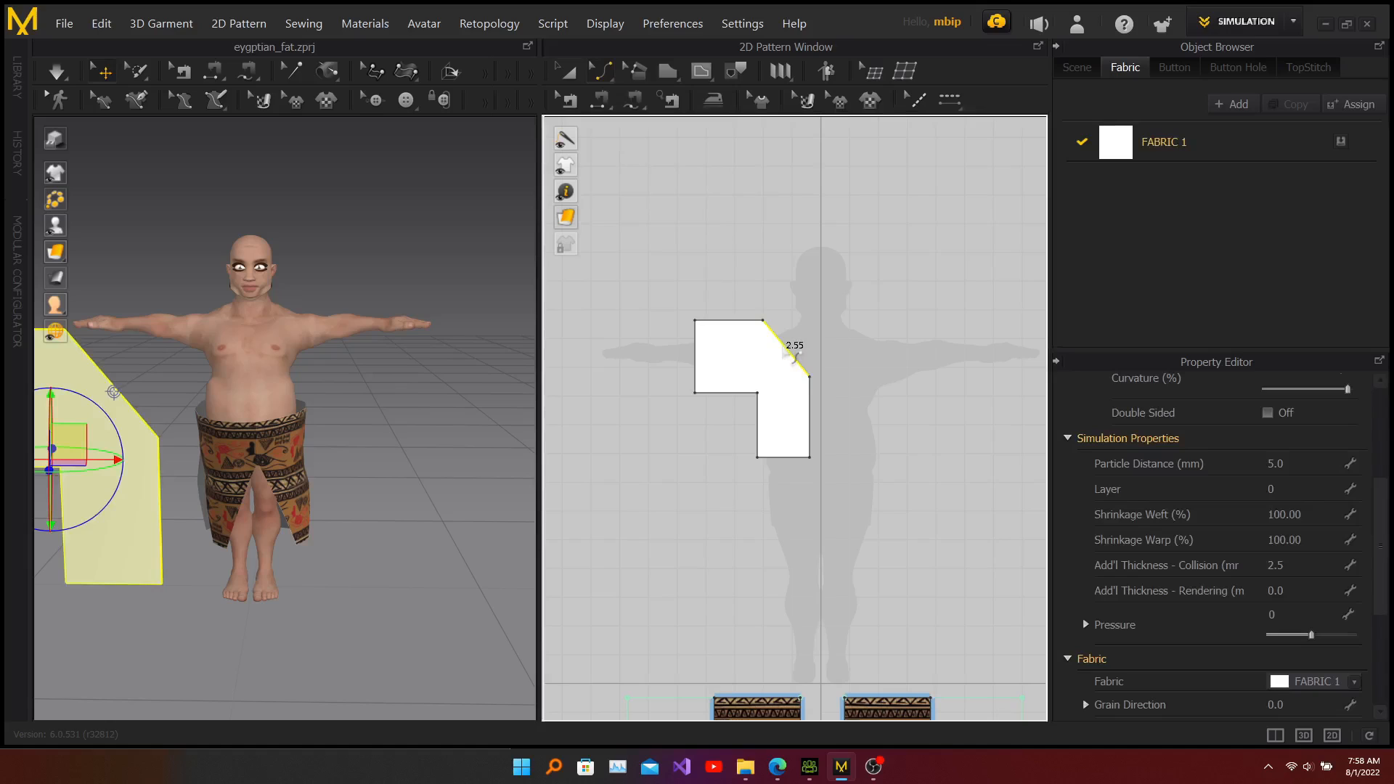
pyautogui.moveTo(793, 358); pyautogui.dragTo(783, 367)
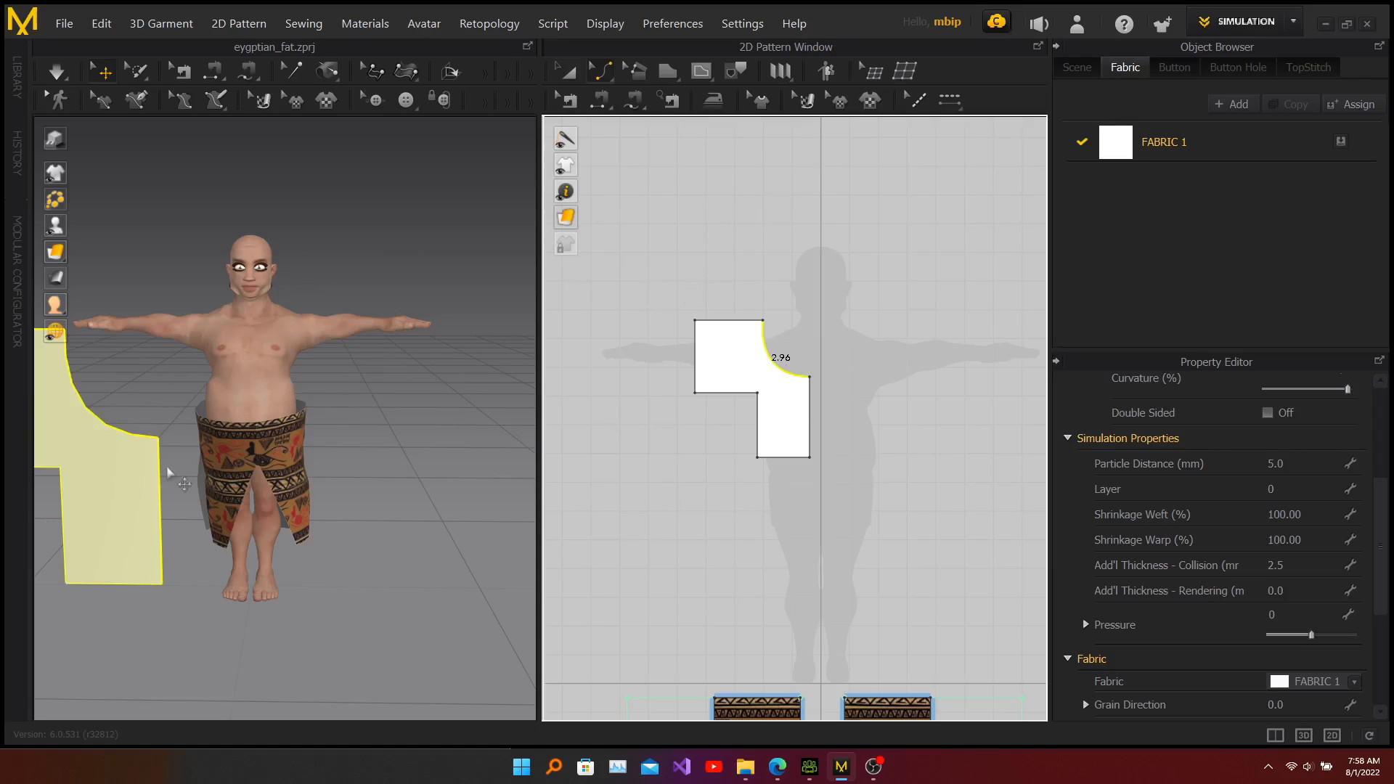
# Step: Move the 3D pattern piece from beside the avatar to in front of the avatar's chest
pyautogui.click(135, 483)
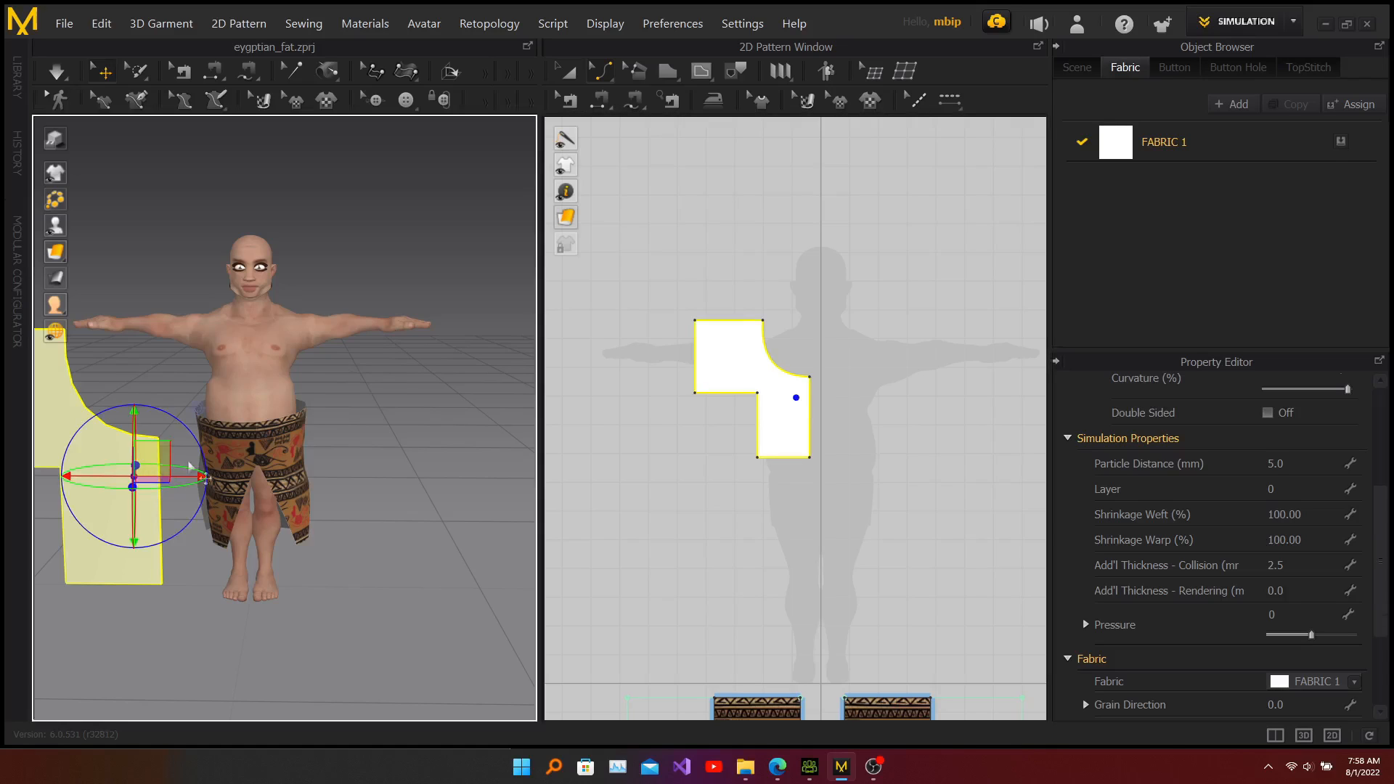
pyautogui.moveTo(367, 465); pyautogui.dragTo(277, 457, button='right')
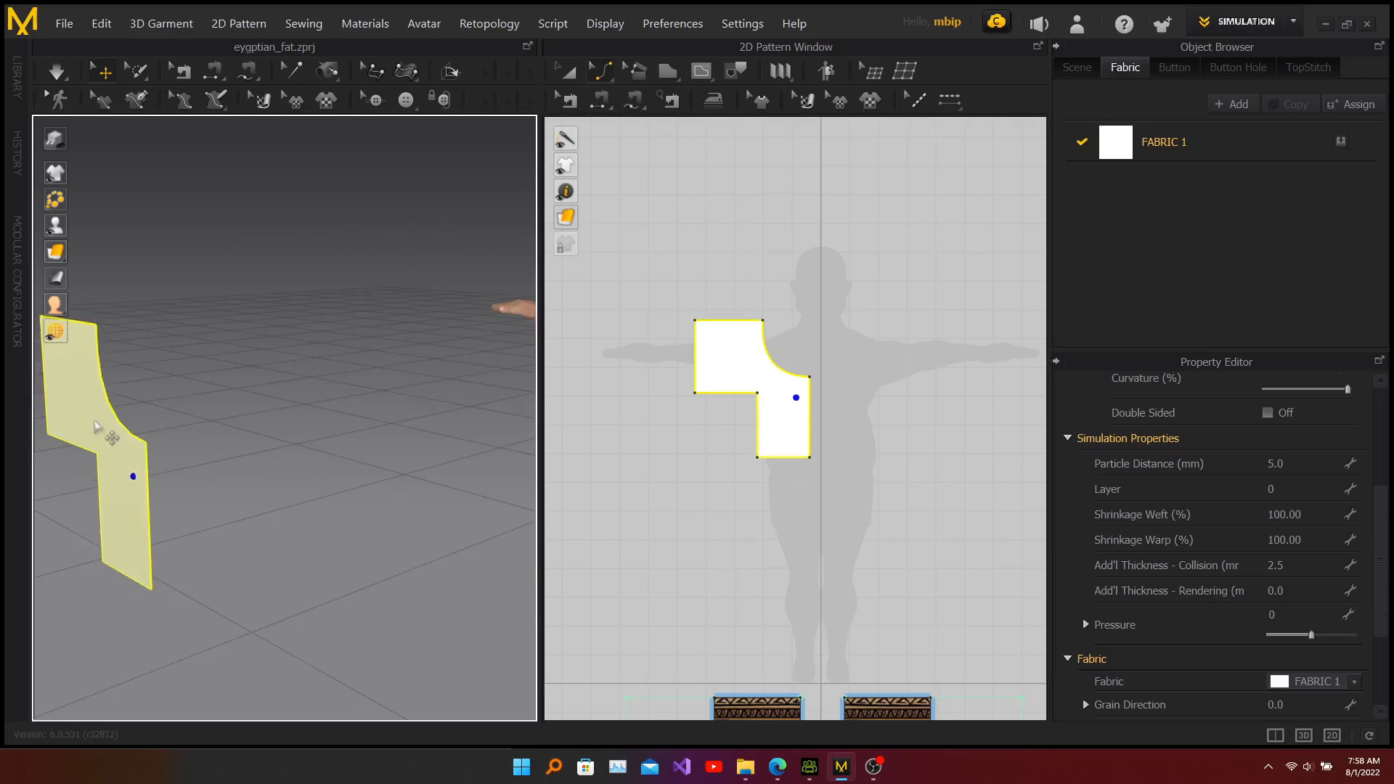
pyautogui.scroll(-2, 367, 394)
pyautogui.scroll(-2, 366, 394)
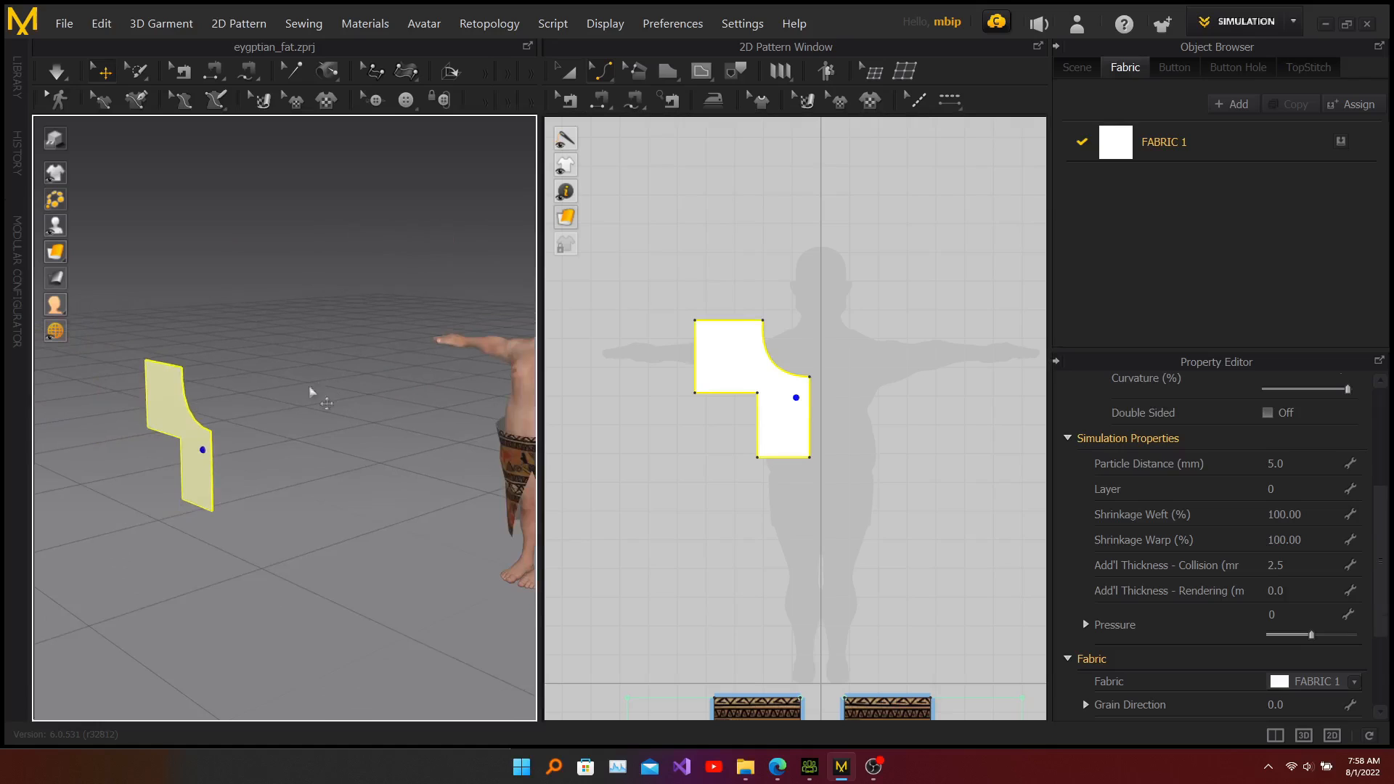
pyautogui.click(182, 402)
pyautogui.moveTo(182, 401); pyautogui.dragTo(496, 364)
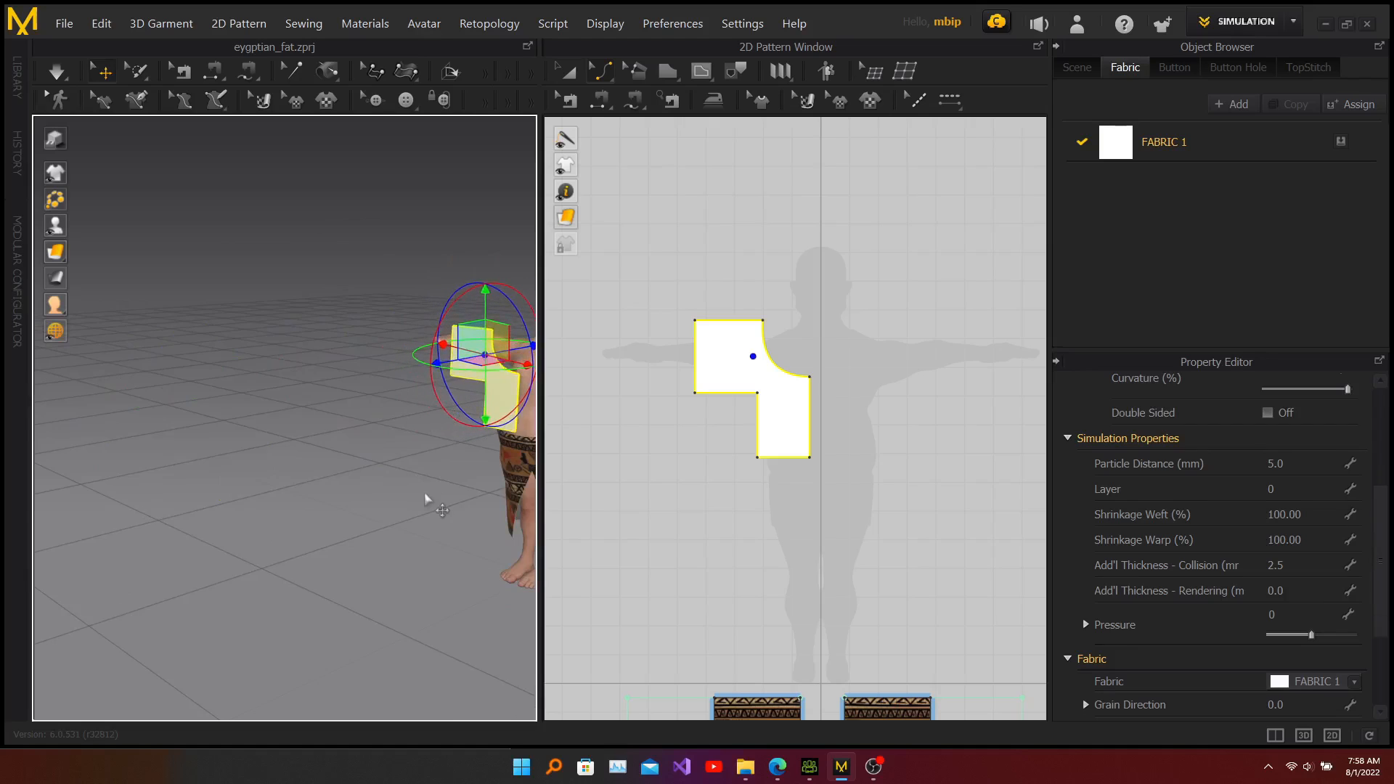
pyautogui.click(451, 476)
pyautogui.moveTo(451, 476); pyautogui.dragTo(242, 482, button='right')
pyautogui.moveTo(241, 482); pyautogui.dragTo(256, 429, button='middle')
pyautogui.scroll(-2, 319, 305)
pyautogui.scroll(5, 319, 305)
pyautogui.moveTo(319, 305); pyautogui.dragTo(492, 370, button='right')
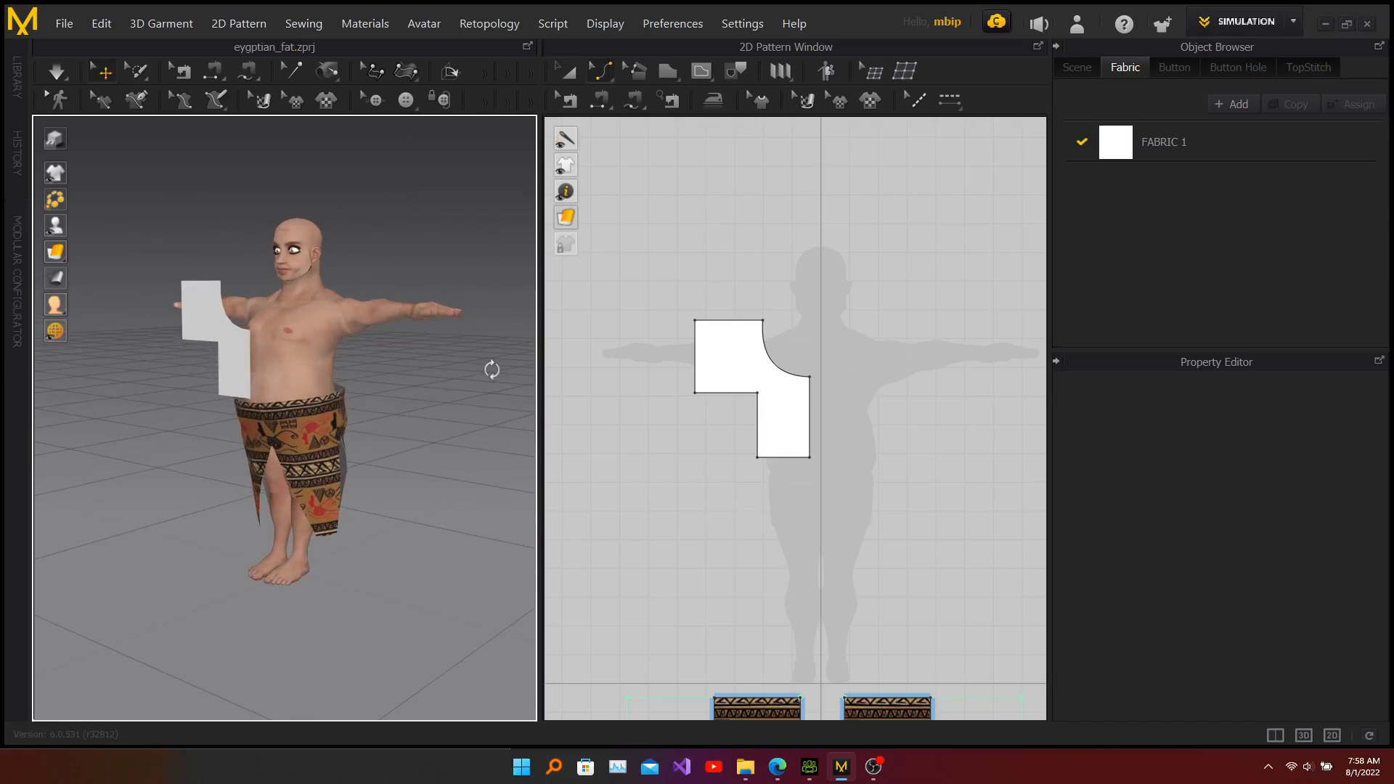
# Step: Create a symmetric copy of the bodice piece with sewing and place it across the center line
pyautogui.press('a')
pyautogui.click(744, 363)
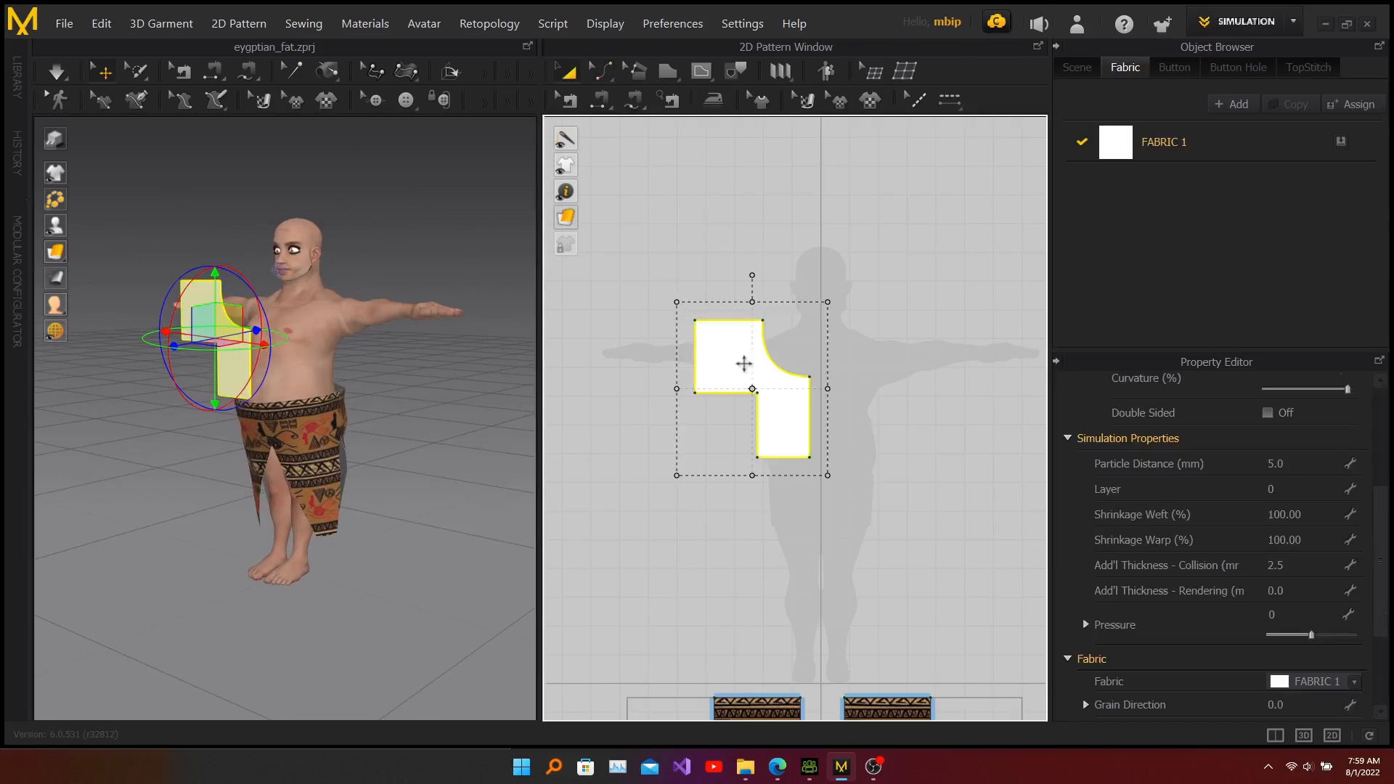
pyautogui.rightClick(744, 366)
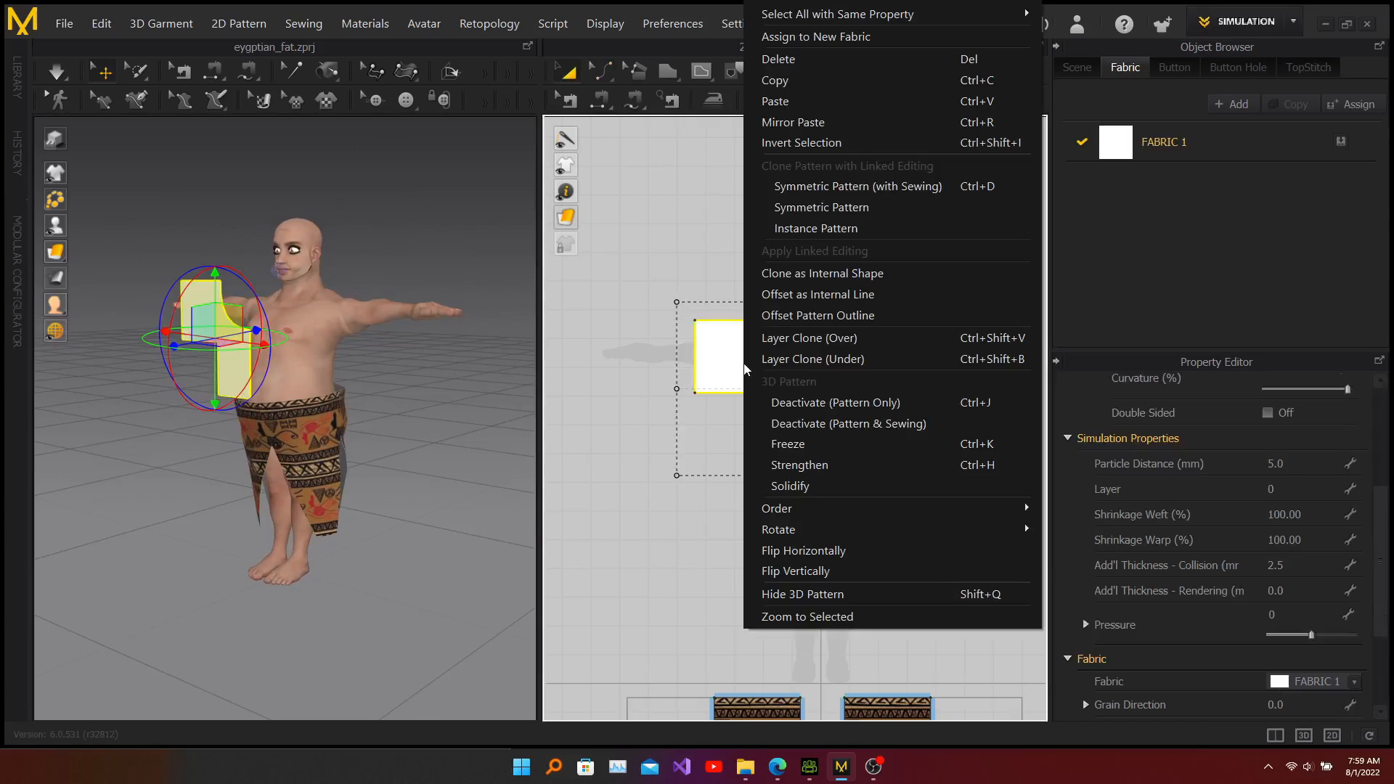
pyautogui.click(847, 186)
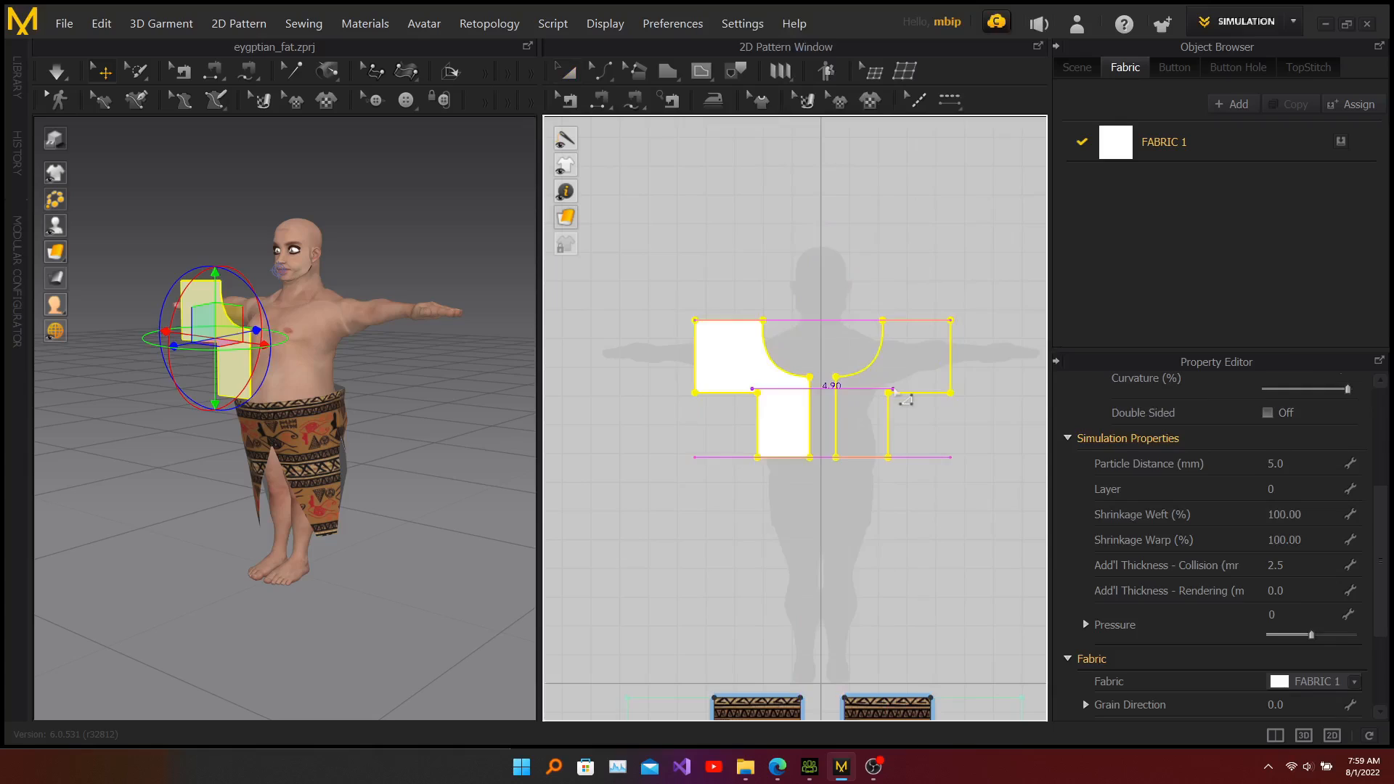
pyautogui.click(893, 386)
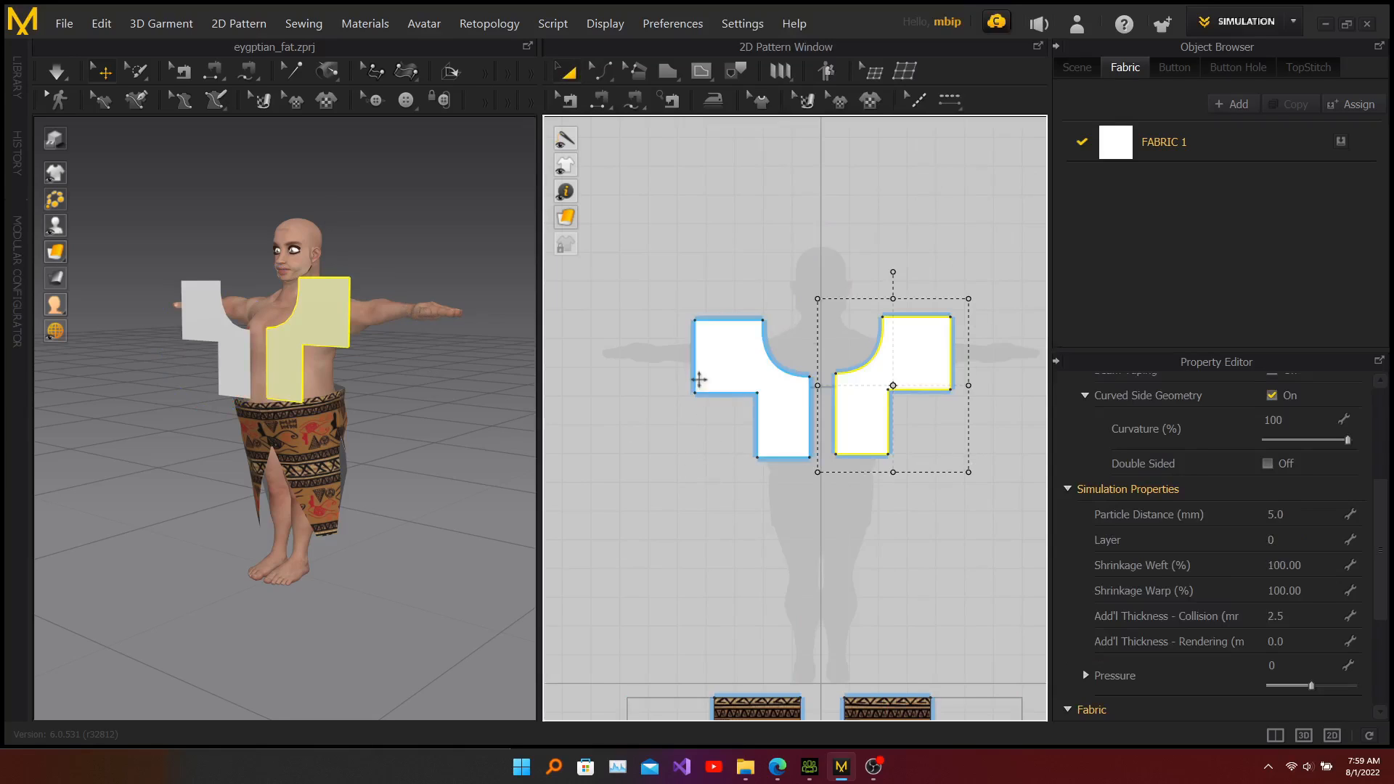
# Step: Copy both bodice pieces and paste the duplicates above the originals in the 2D pattern window
pyautogui.moveTo(648, 277); pyautogui.dragTo(990, 476)
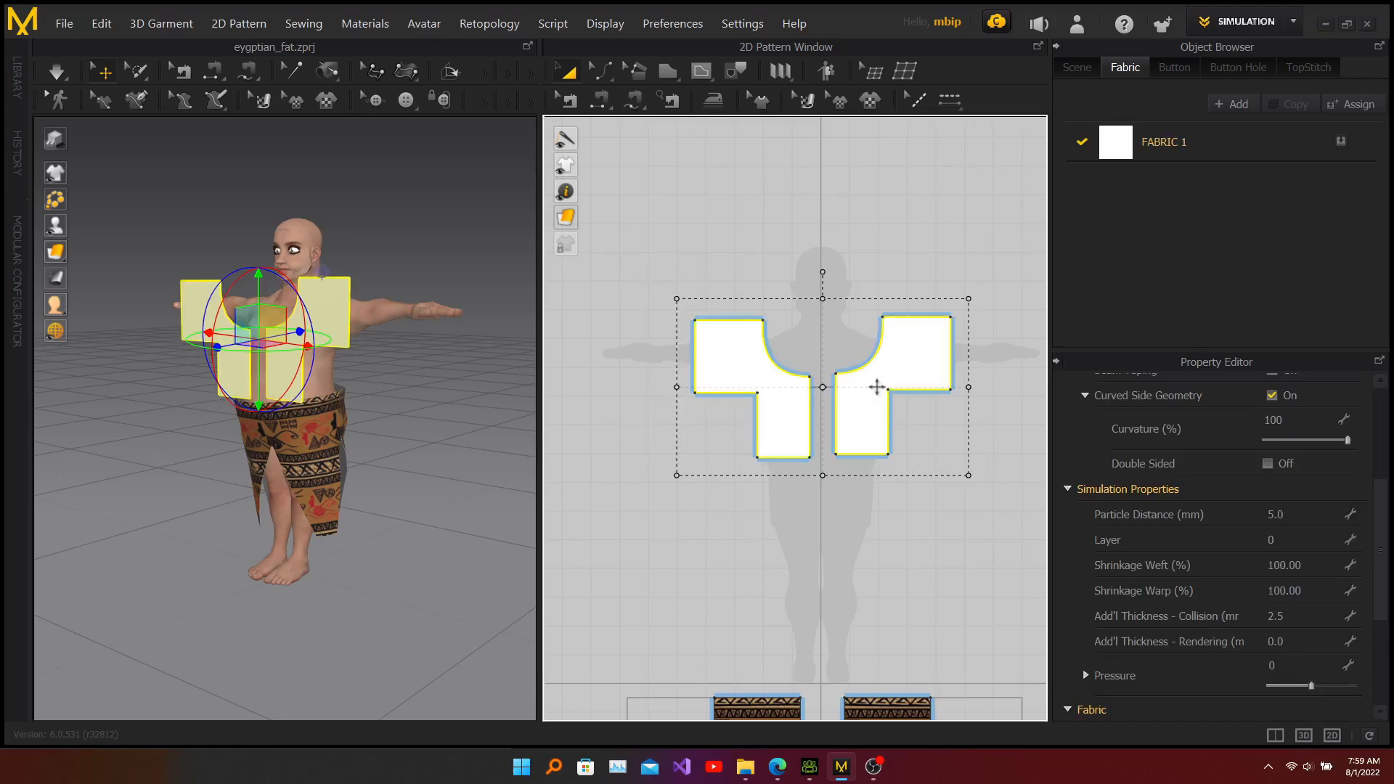
pyautogui.click(100, 28)
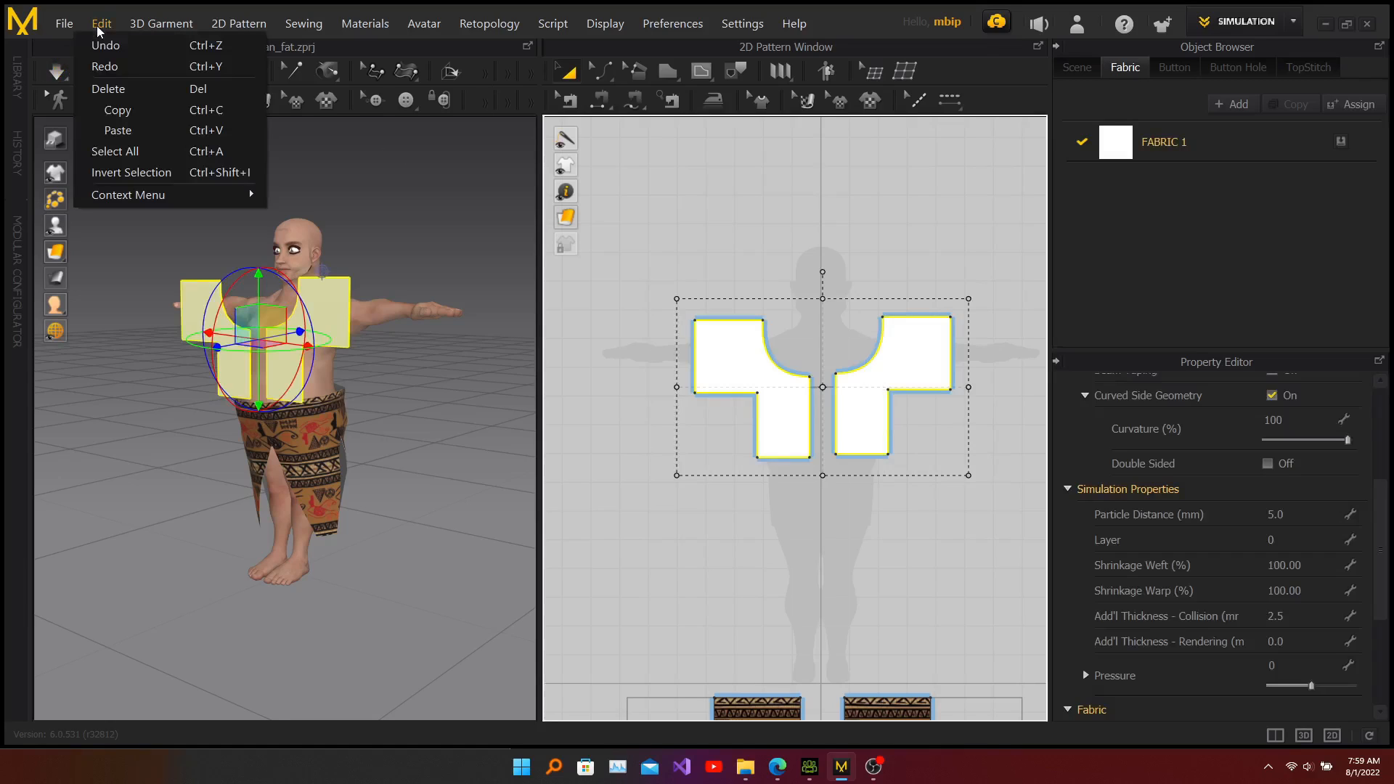
pyautogui.click(120, 113)
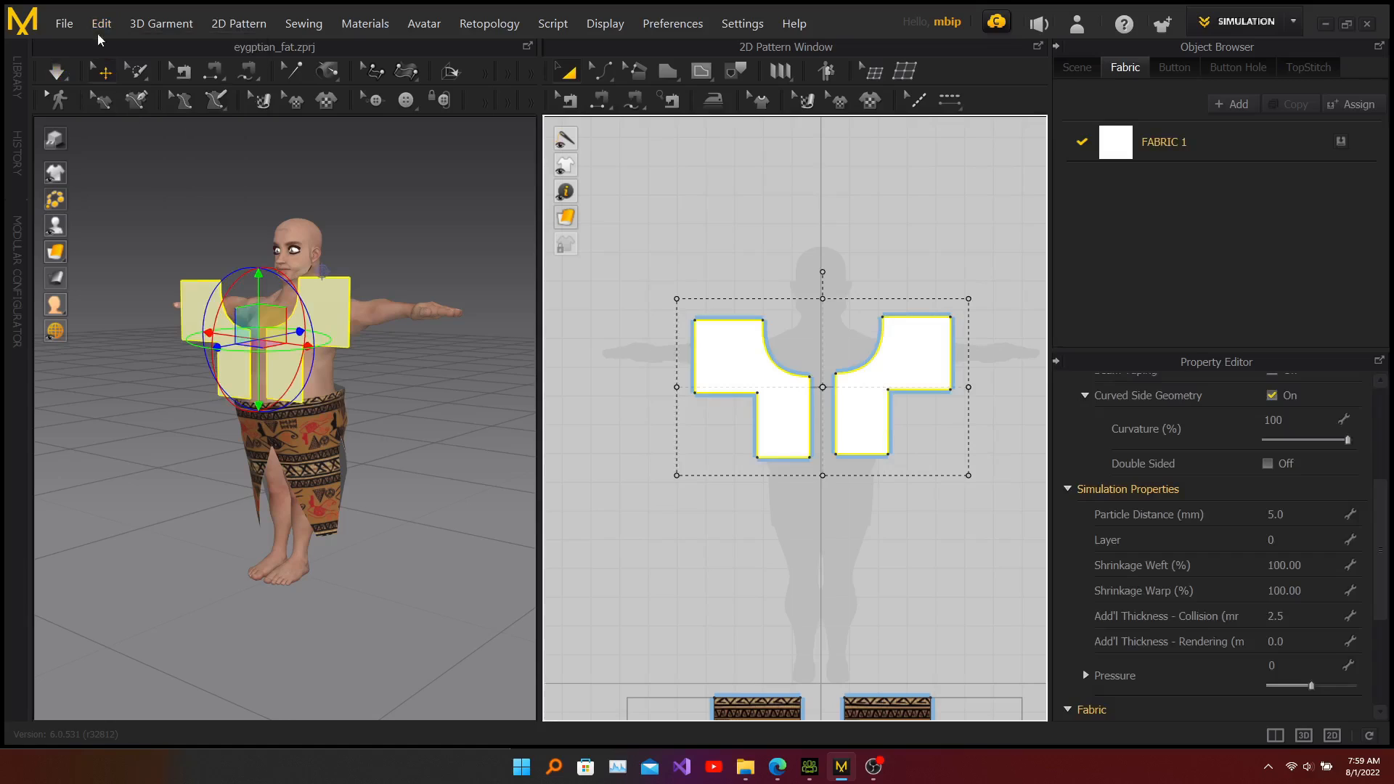
pyautogui.click(107, 23)
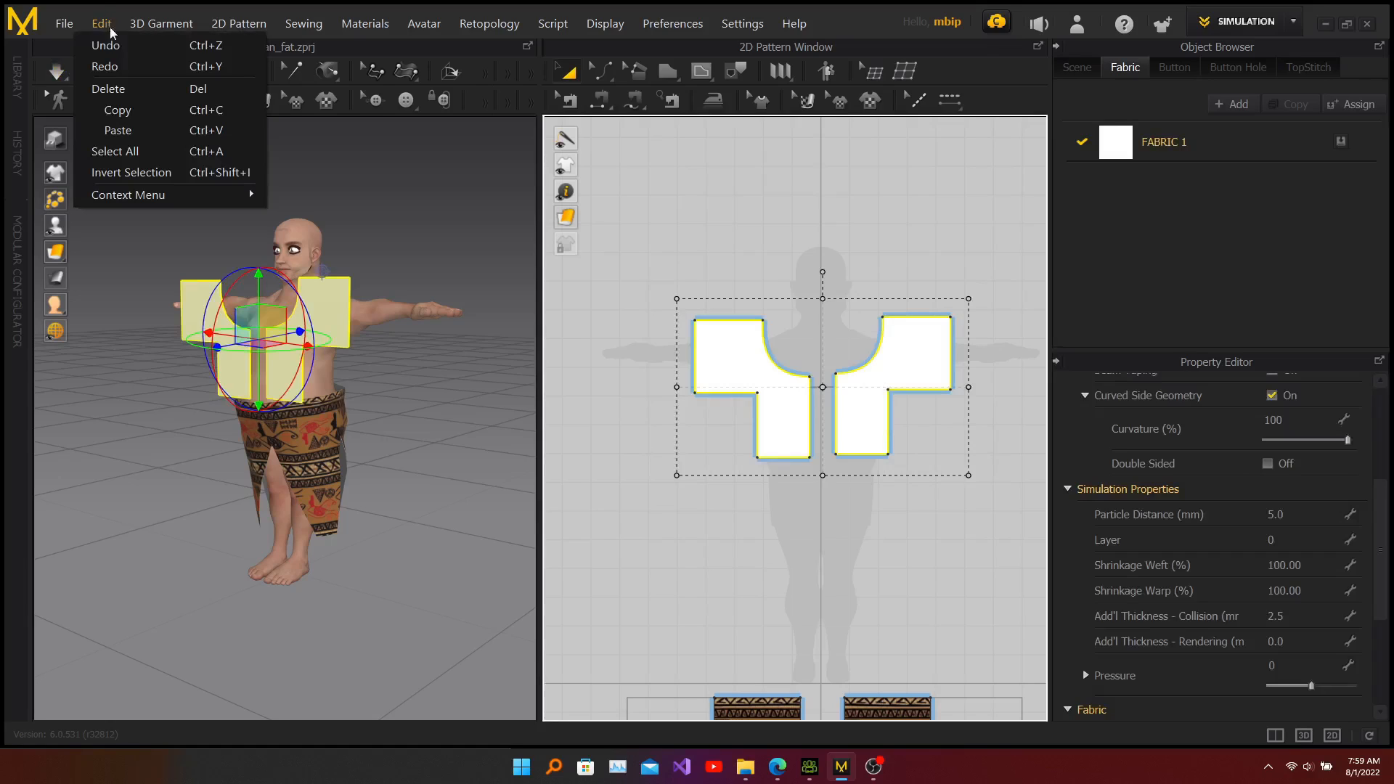
pyautogui.click(129, 131)
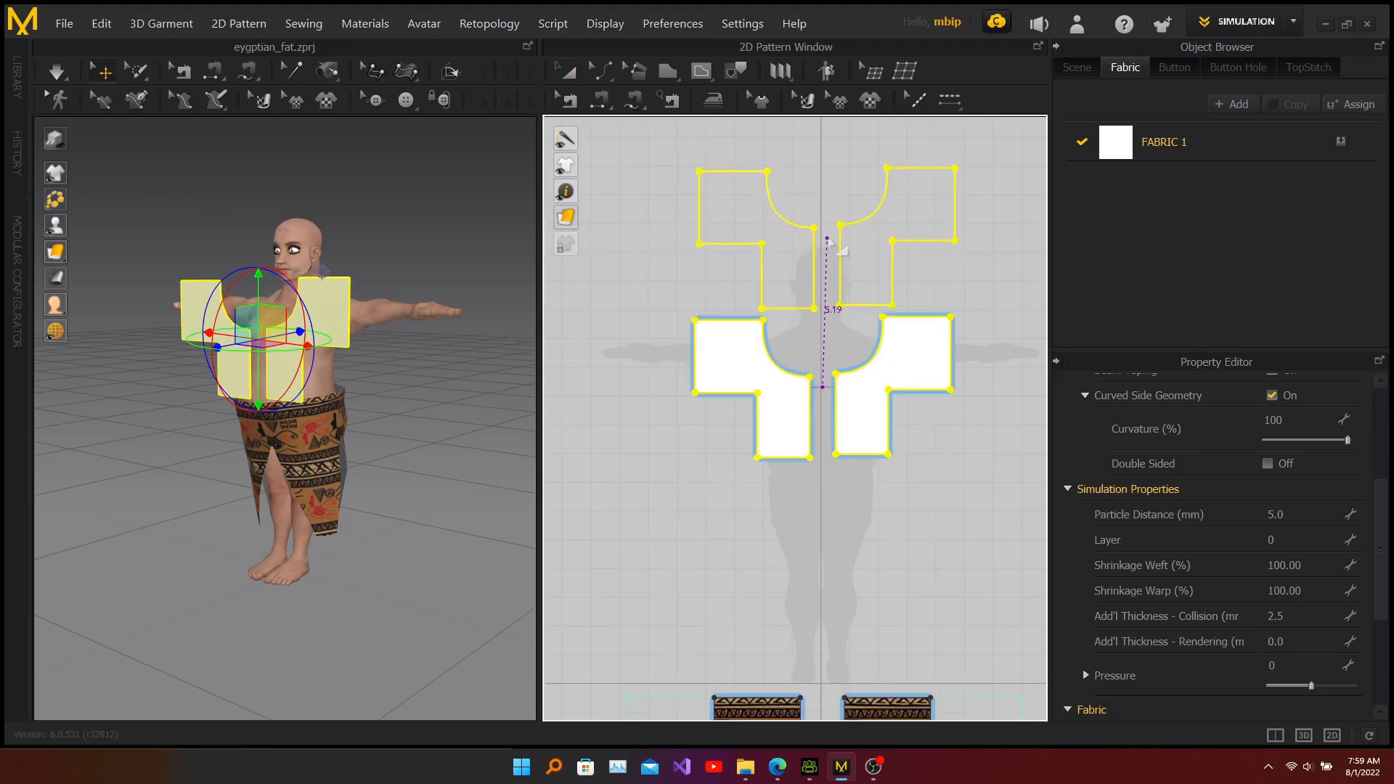
pyautogui.click(822, 238)
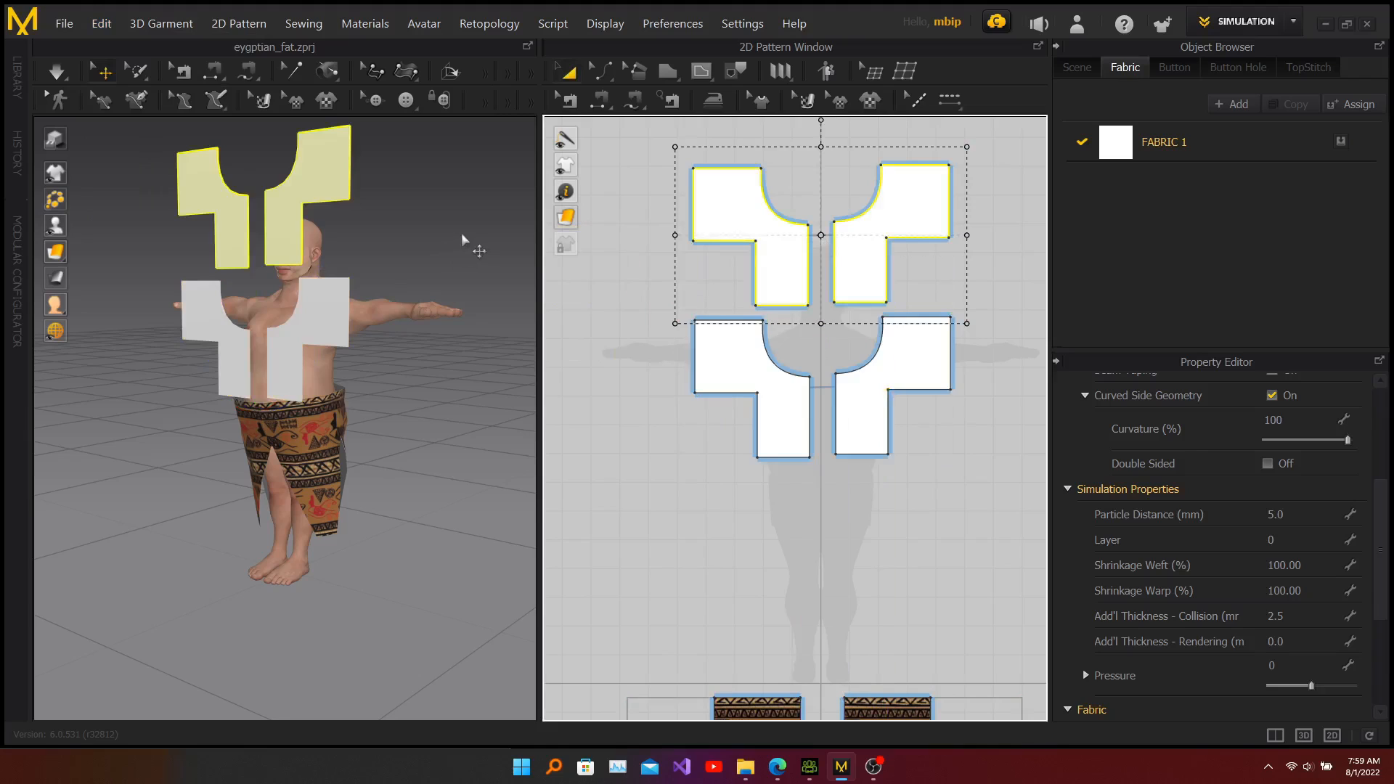
# Step: Move the duplicated pieces behind the avatar's back in the 3D window
pyautogui.moveTo(464, 240); pyautogui.dragTo(408, 336, button='right')
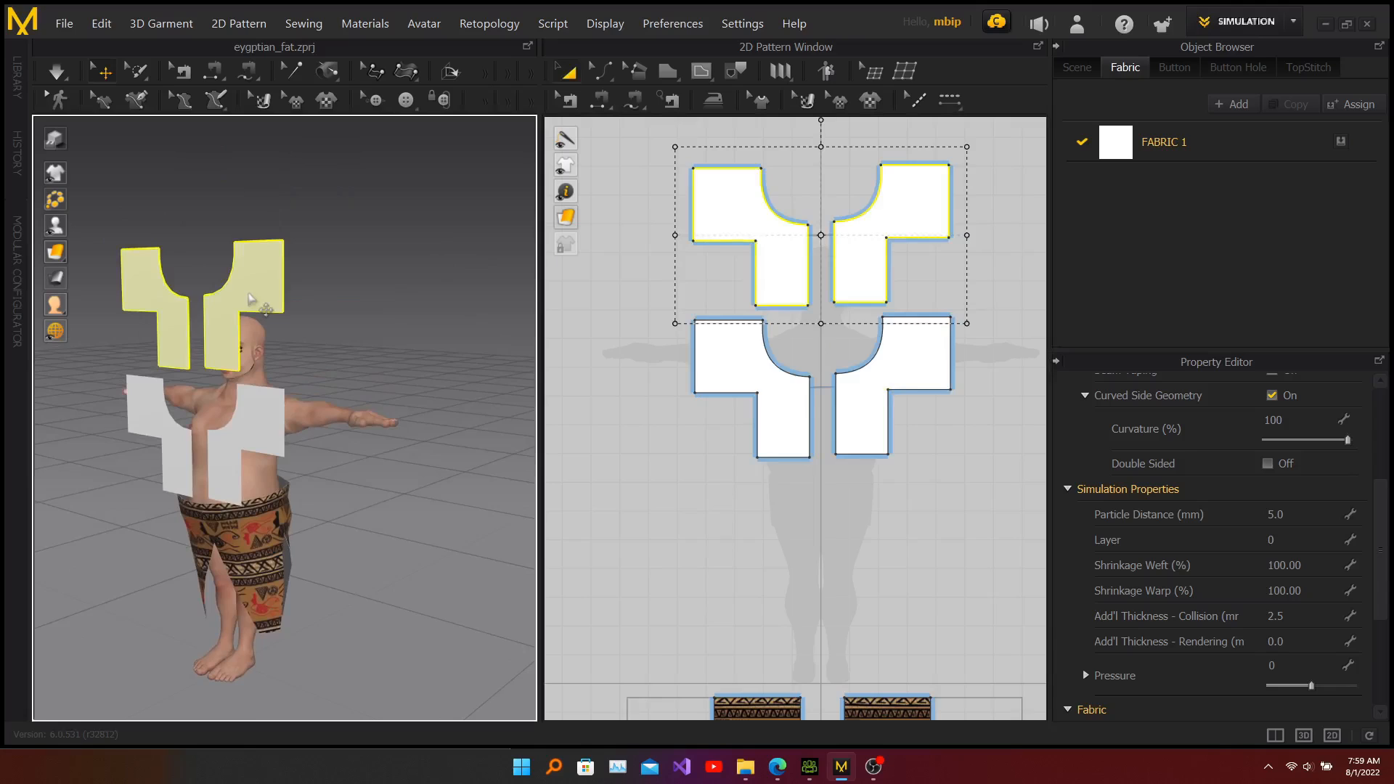
pyautogui.click(249, 298)
pyautogui.moveTo(358, 310); pyautogui.dragTo(311, 327, button='right')
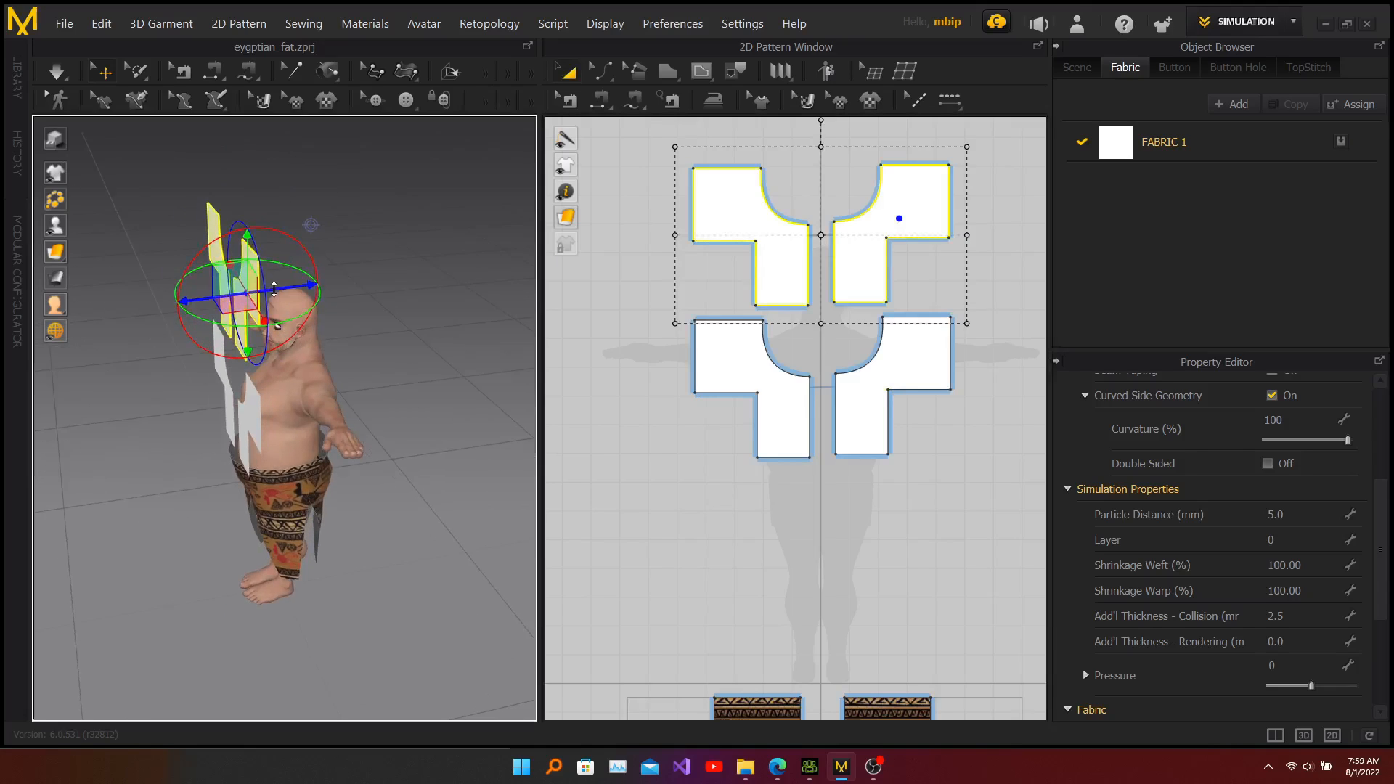
pyautogui.moveTo(273, 289); pyautogui.dragTo(344, 363)
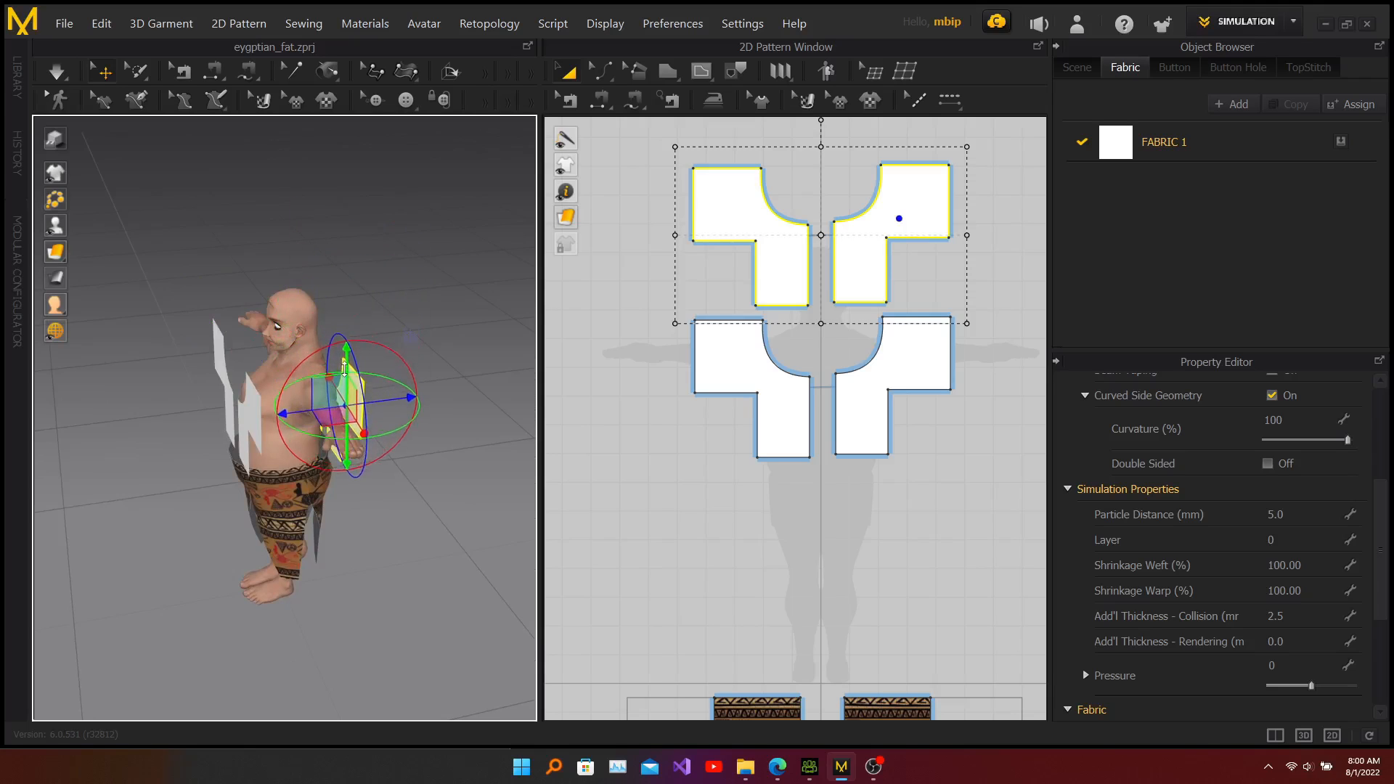
# Step: Push the duplicated back pieces further behind the avatar and flip their normals
pyautogui.moveTo(445, 492); pyautogui.dragTo(405, 442, button='right')
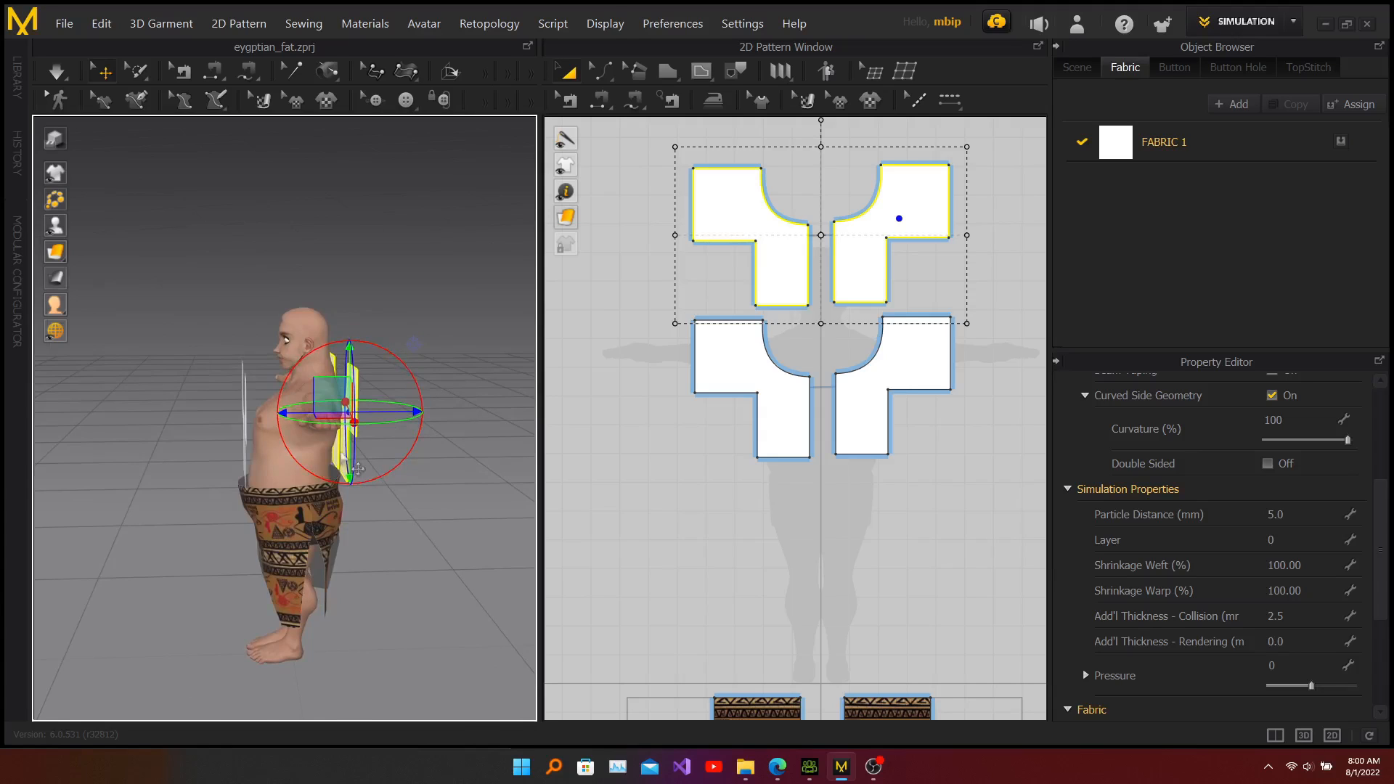
pyautogui.rightClick(358, 468)
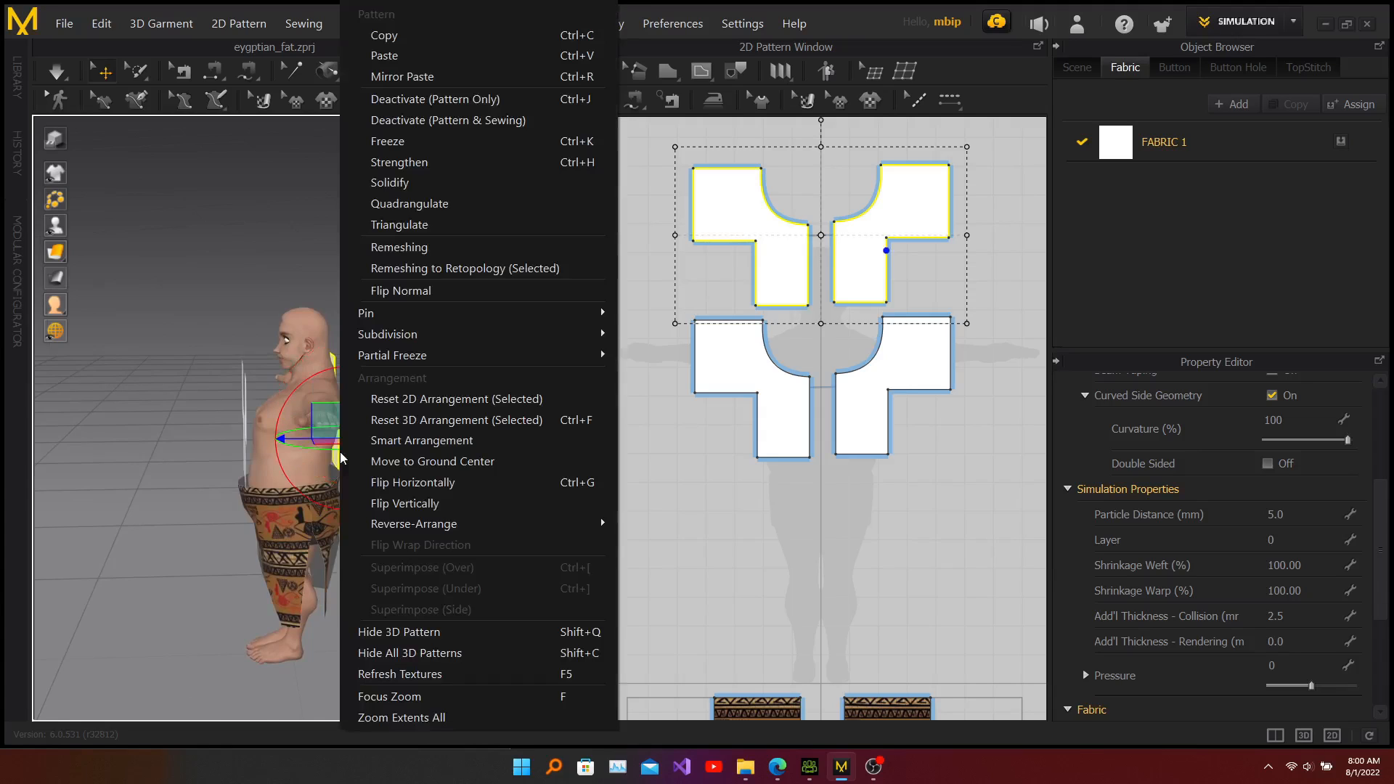
pyautogui.click(437, 291)
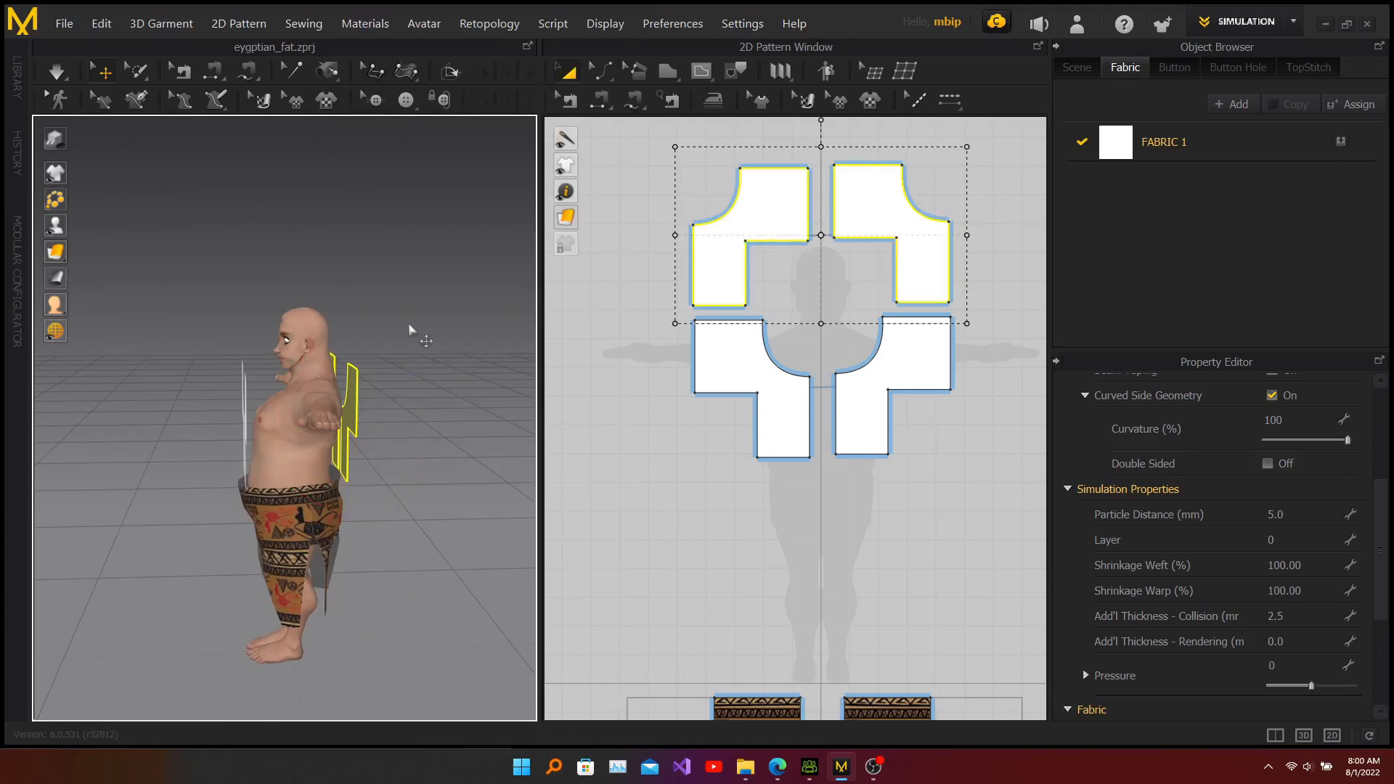
# Step: Undo the normal flip on the back pieces and clear the selection
pyautogui.moveTo(446, 443); pyautogui.dragTo(408, 433, button='right')
pyautogui.click(650, 416)
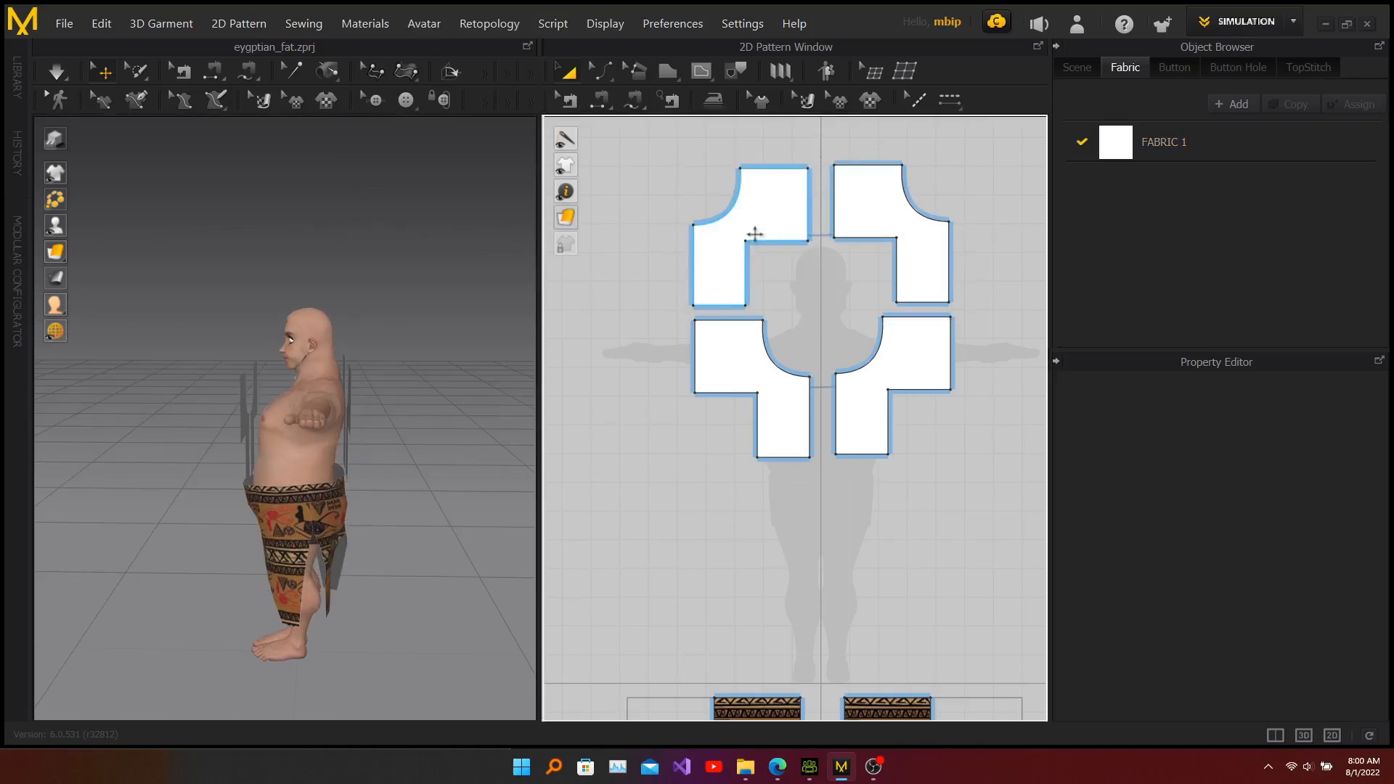
pyautogui.moveTo(759, 222); pyautogui.dragTo(919, 206)
pyautogui.hotkey('ctrl', 'z')
pyautogui.moveTo(705, 209); pyautogui.dragTo(750, 210)
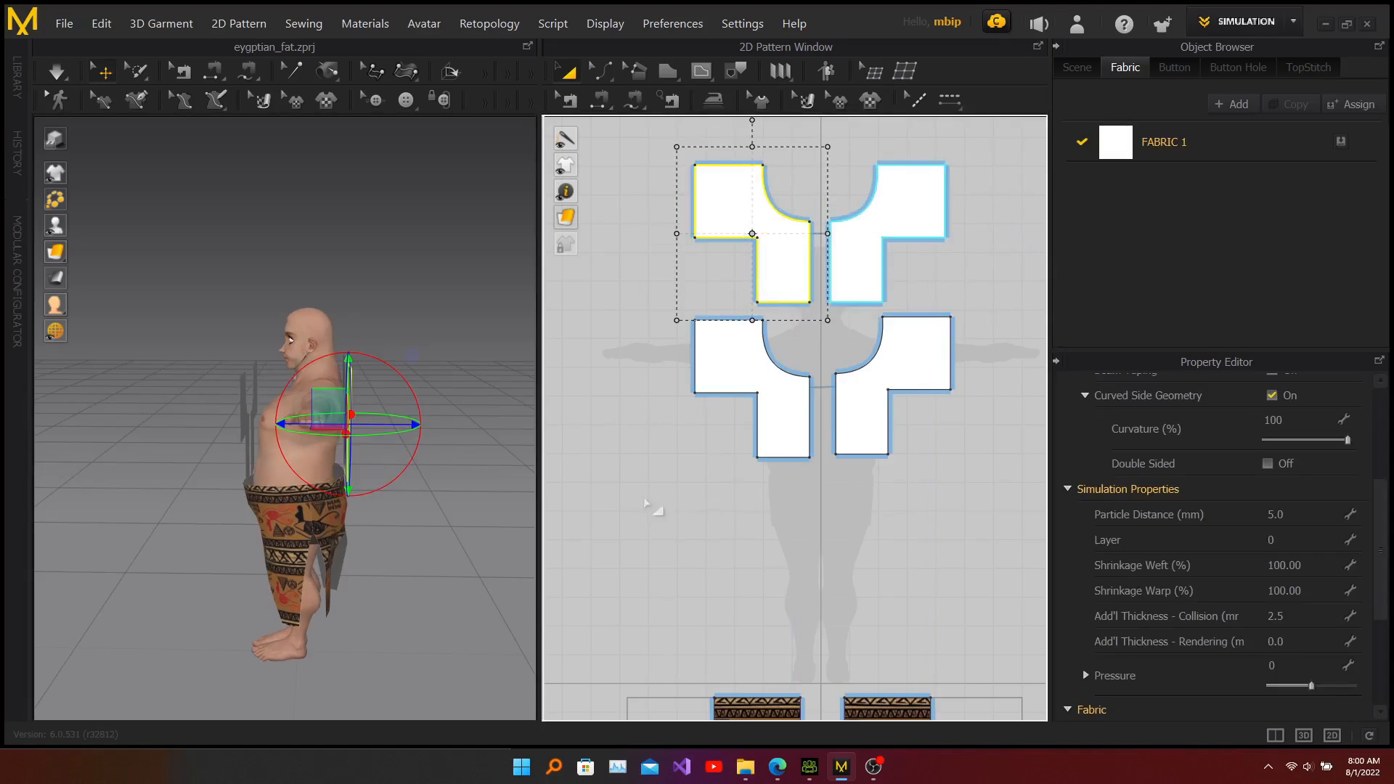
pyautogui.click(242, 256)
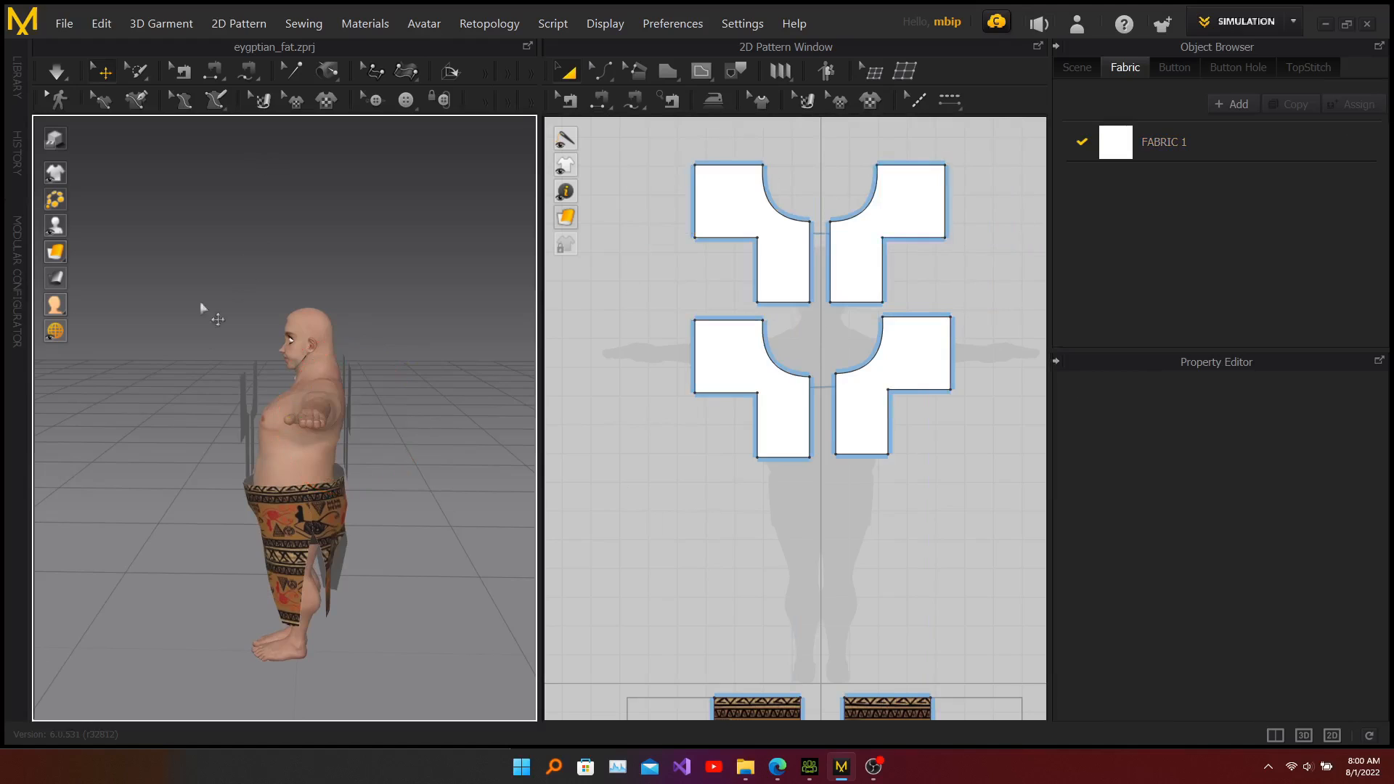
# Step: Use Segment Sewing to sew the front pieces' shoulder edges to the back pieces' shoulder edges
pyautogui.moveTo(177, 457); pyautogui.dragTo(236, 476, button='right')
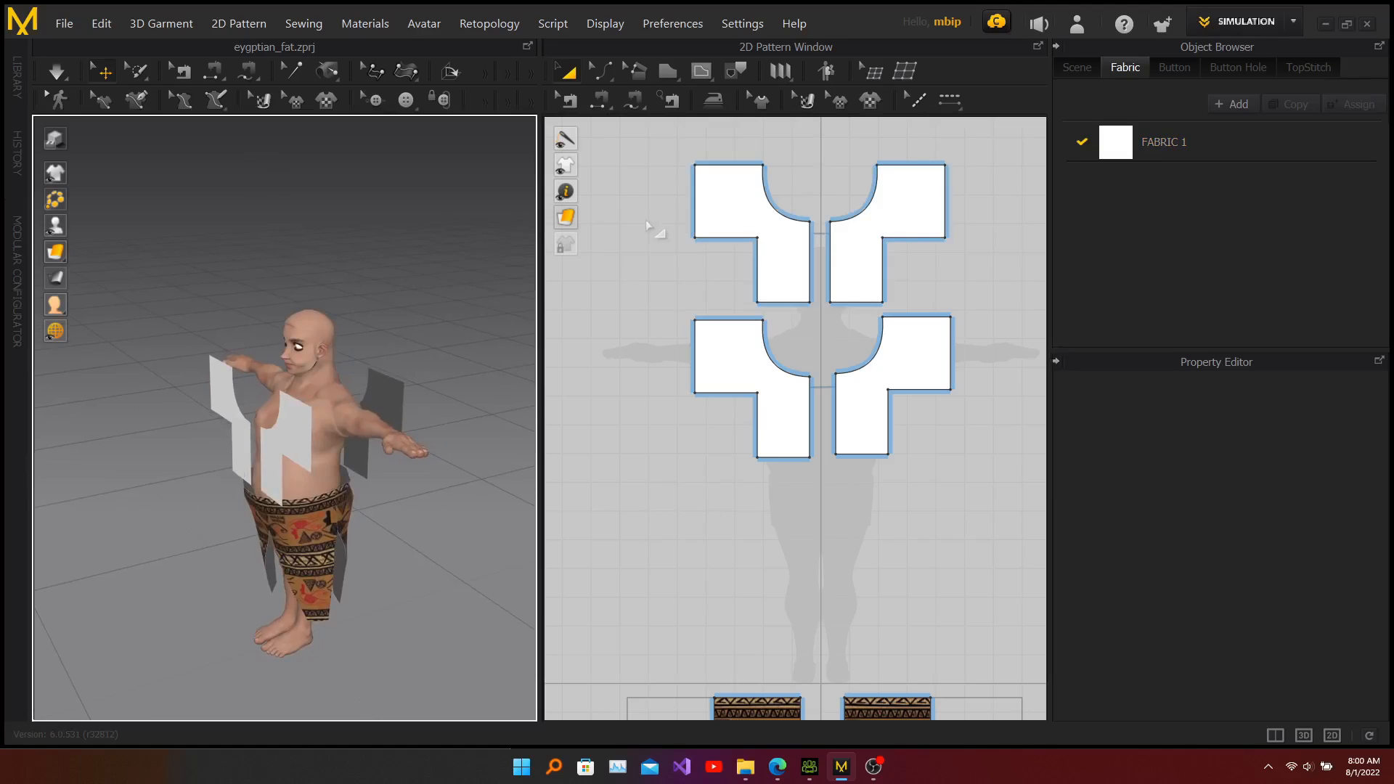
pyautogui.click(602, 104)
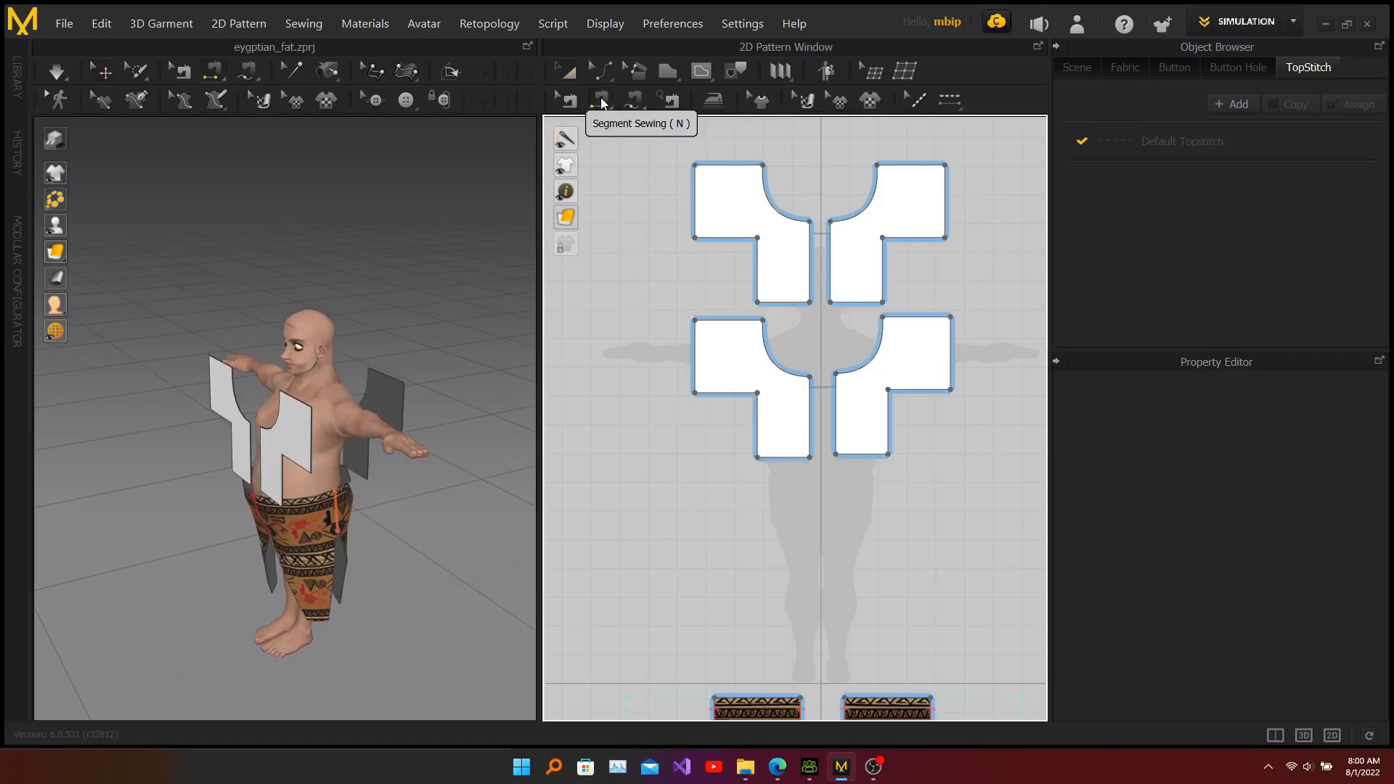
pyautogui.click(310, 408)
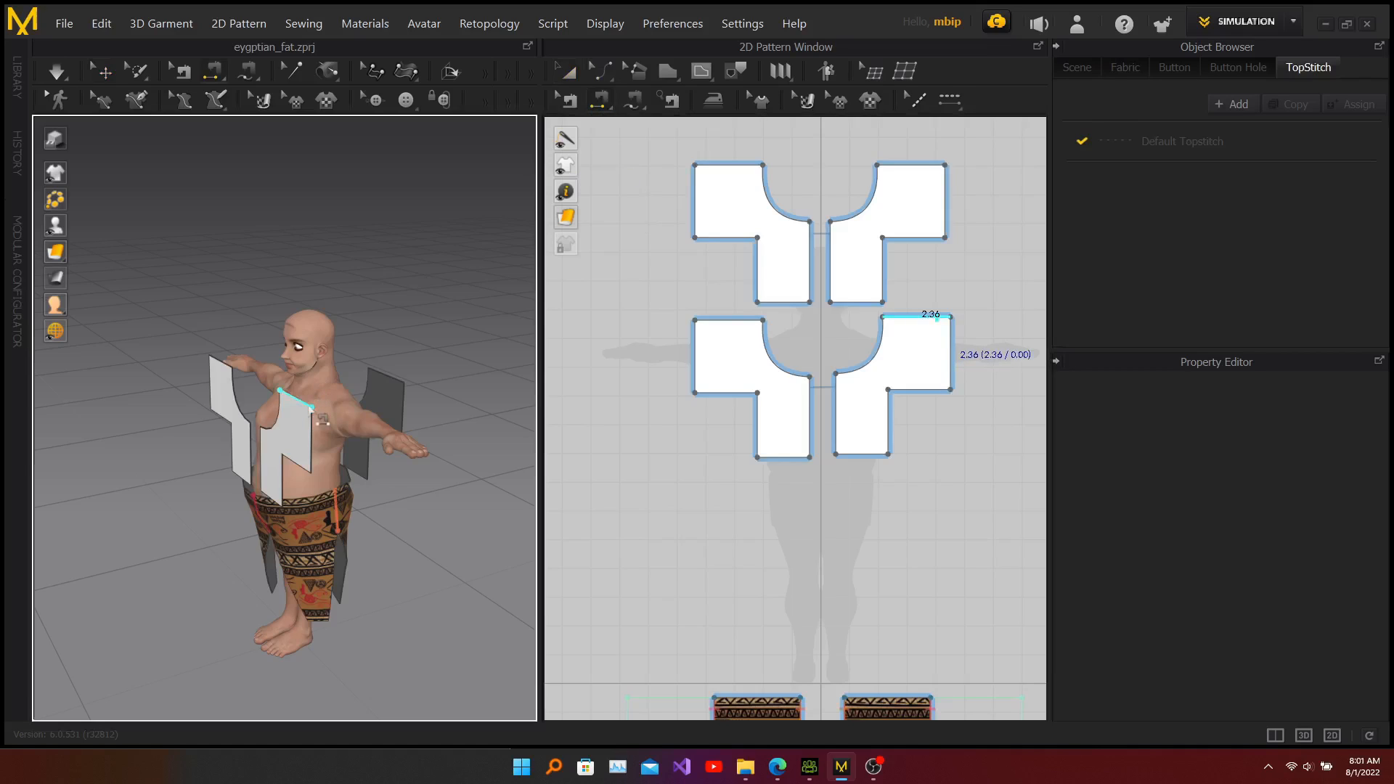
pyautogui.click(402, 382)
pyautogui.click(403, 420)
pyautogui.moveTo(390, 538); pyautogui.dragTo(427, 478, button='right')
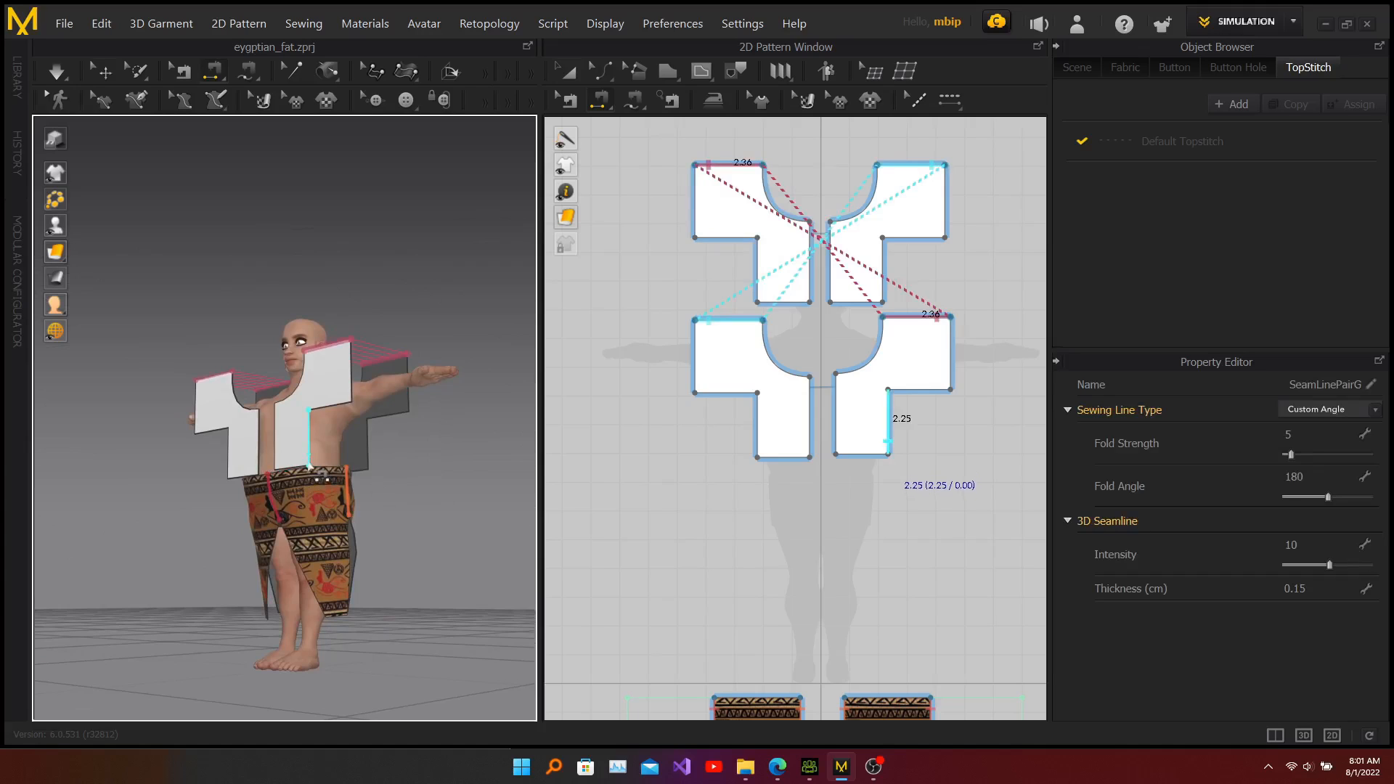
# Step: Sew the front pieces' side edges and underarm edges to the matching edges of the back pieces
pyautogui.click(310, 464)
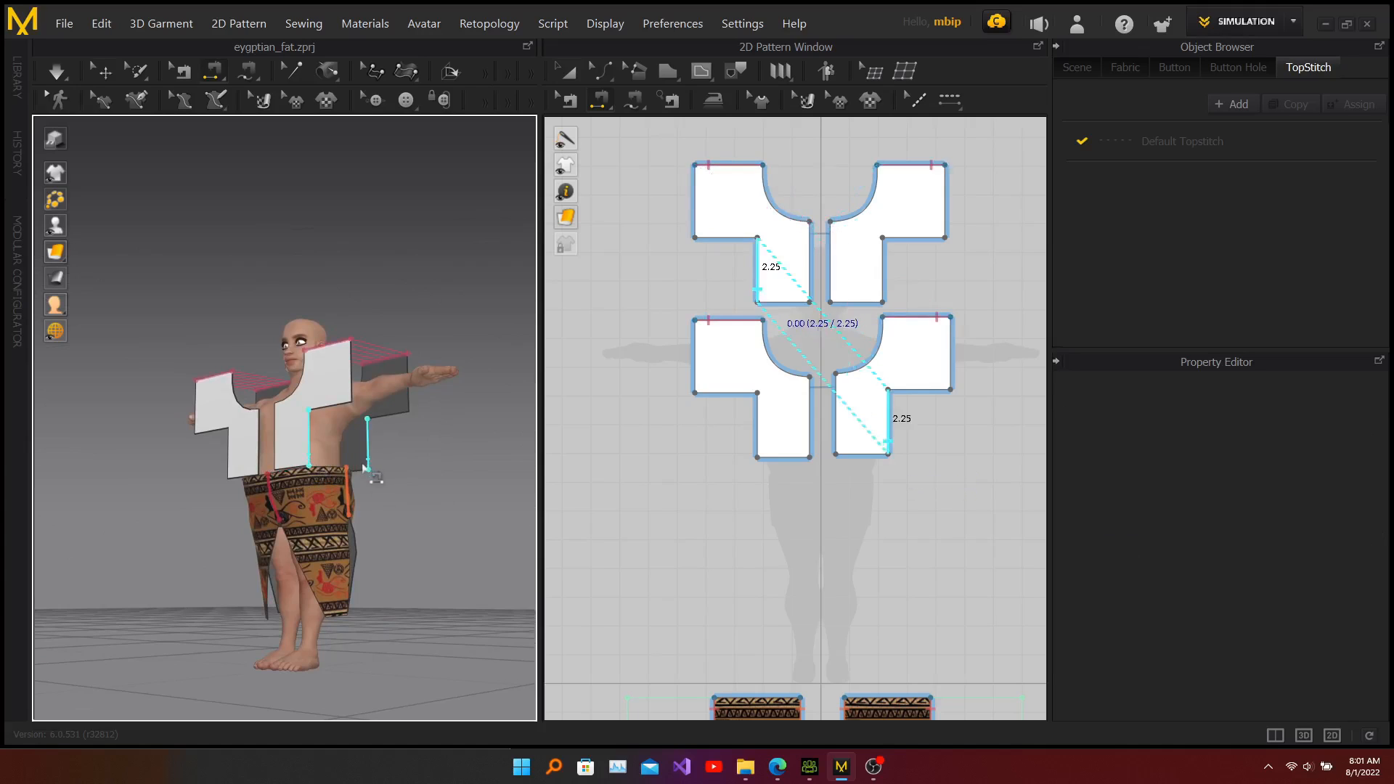
pyautogui.click(368, 470)
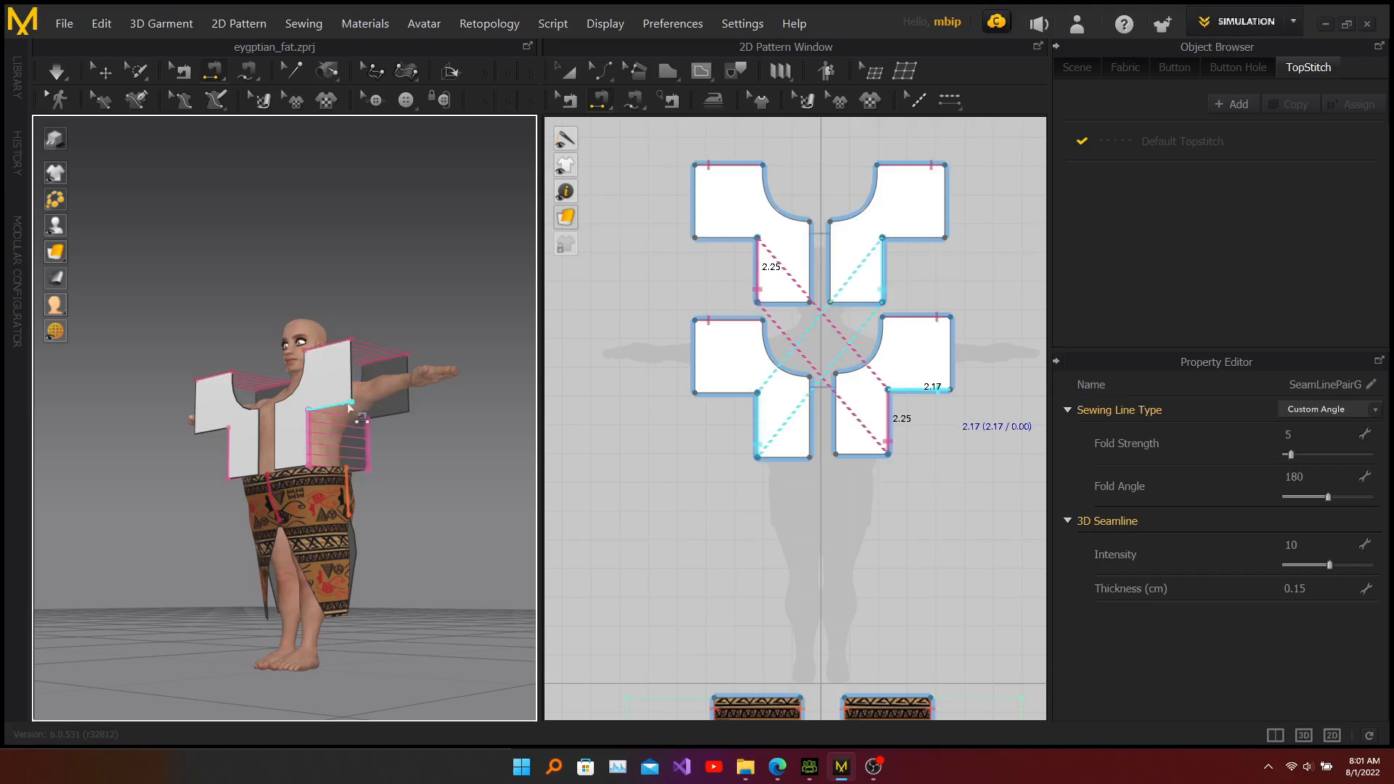
pyautogui.click(350, 407)
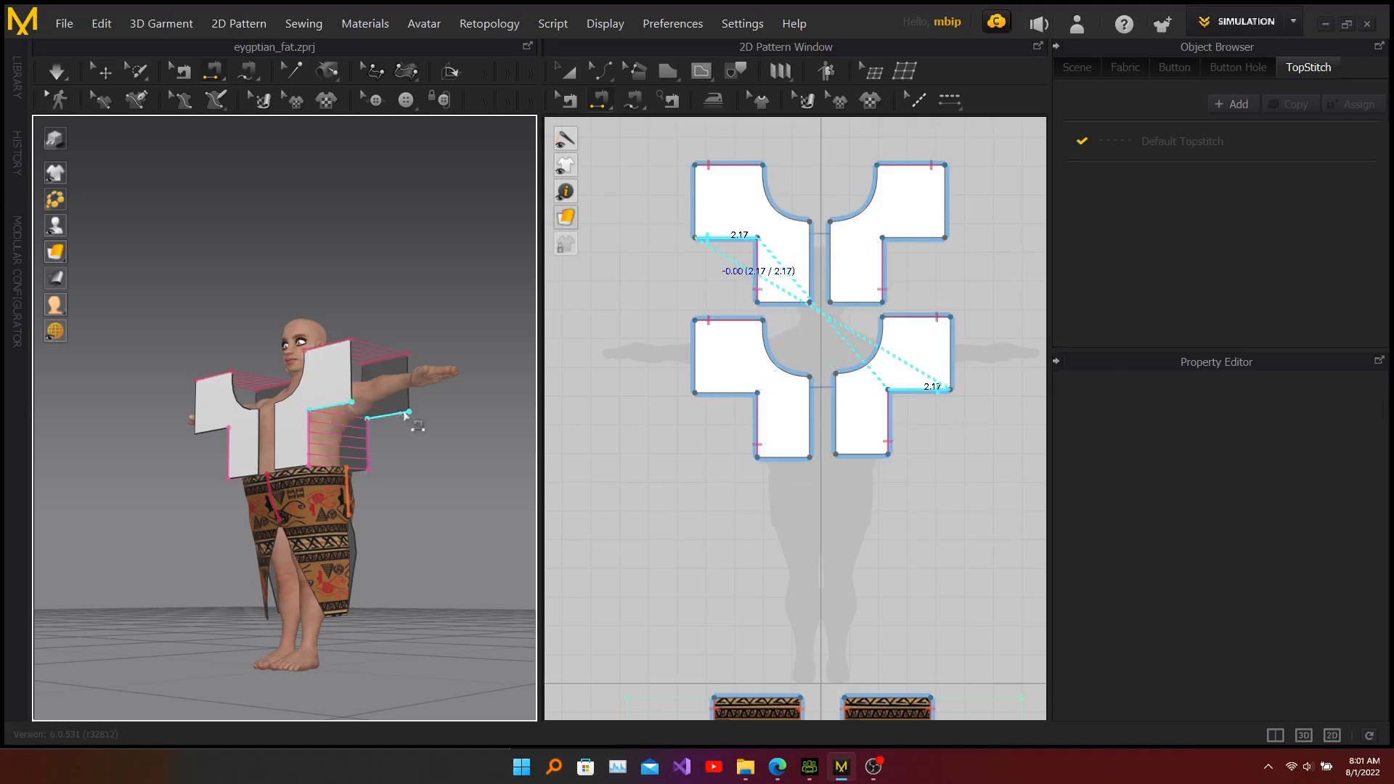
pyautogui.click(407, 414)
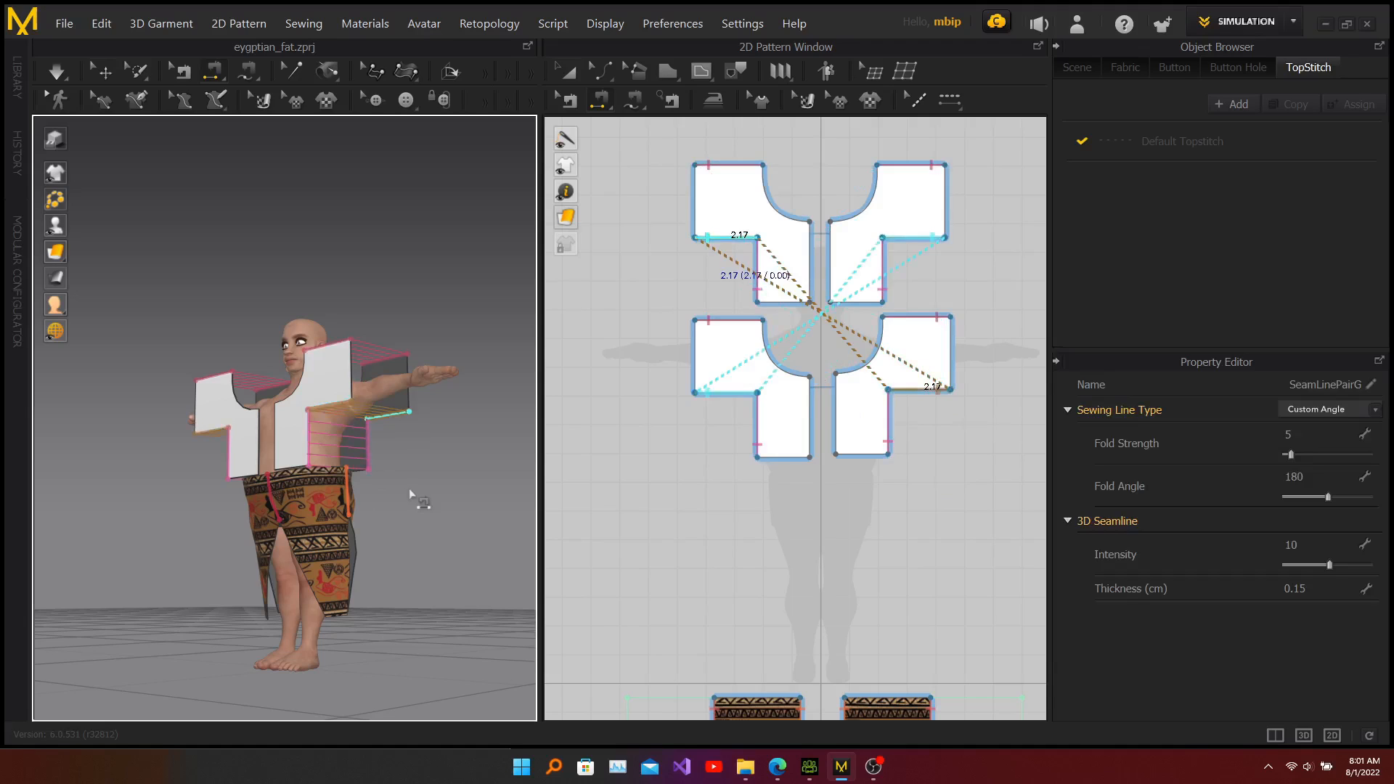
# Step: Sew the two front pieces together along the center front, and the two back pieces along the center back
pyautogui.moveTo(229, 510); pyautogui.dragTo(319, 474, button='right')
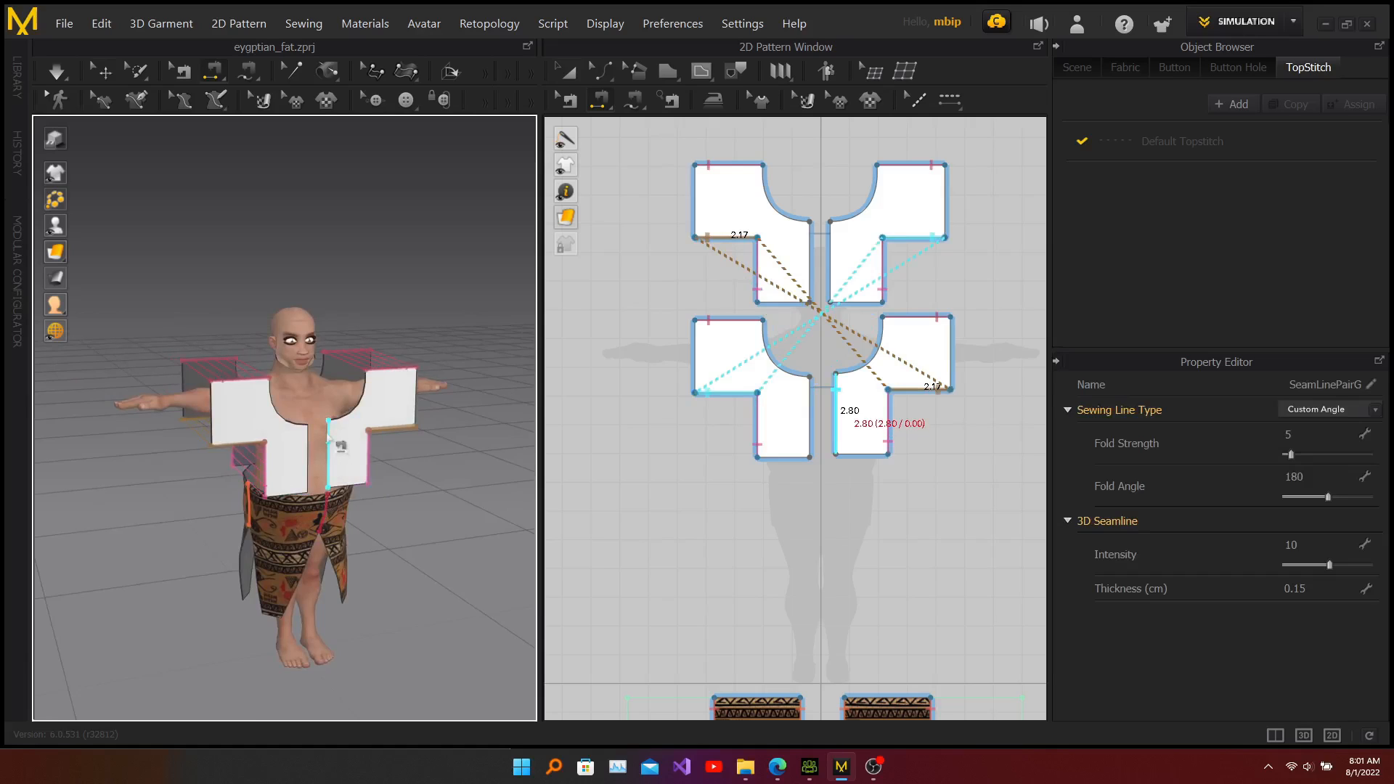
pyautogui.click(328, 434)
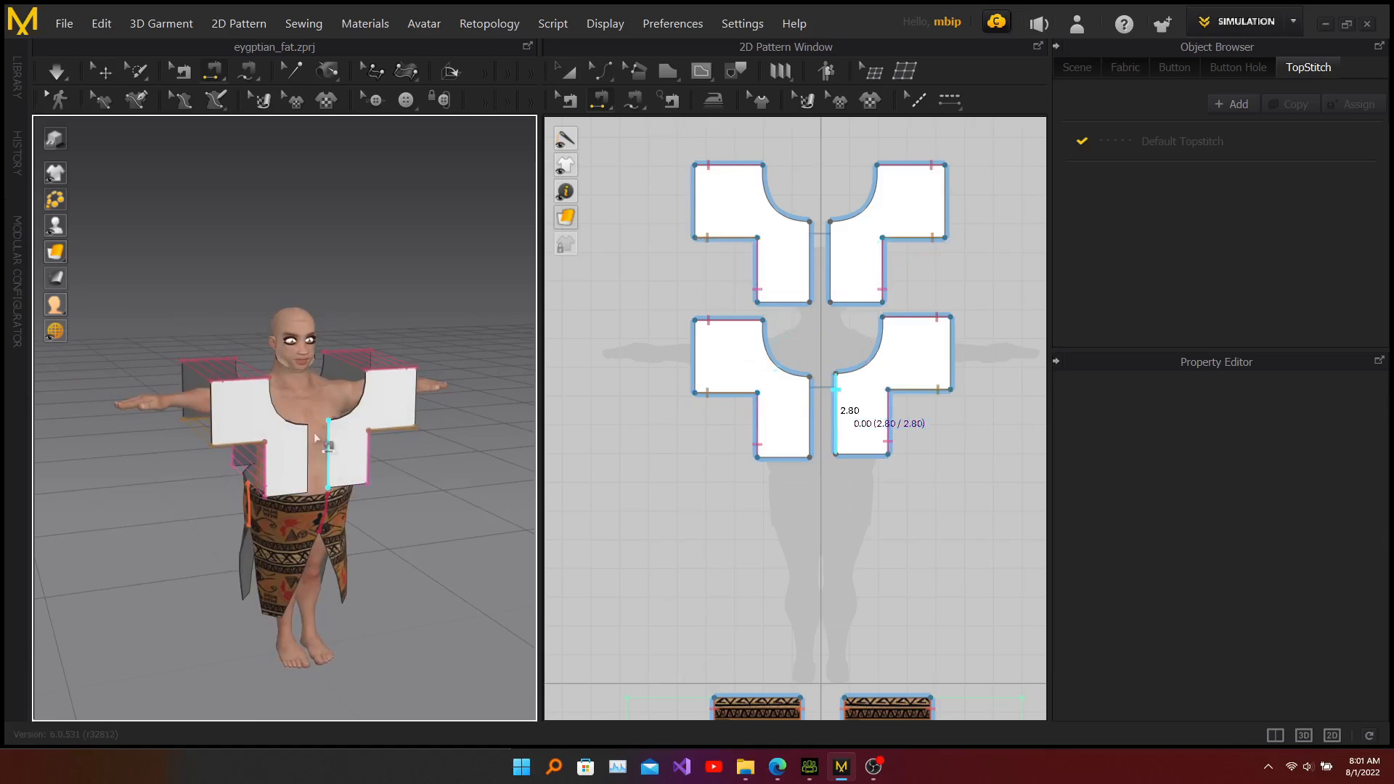
pyautogui.click(308, 447)
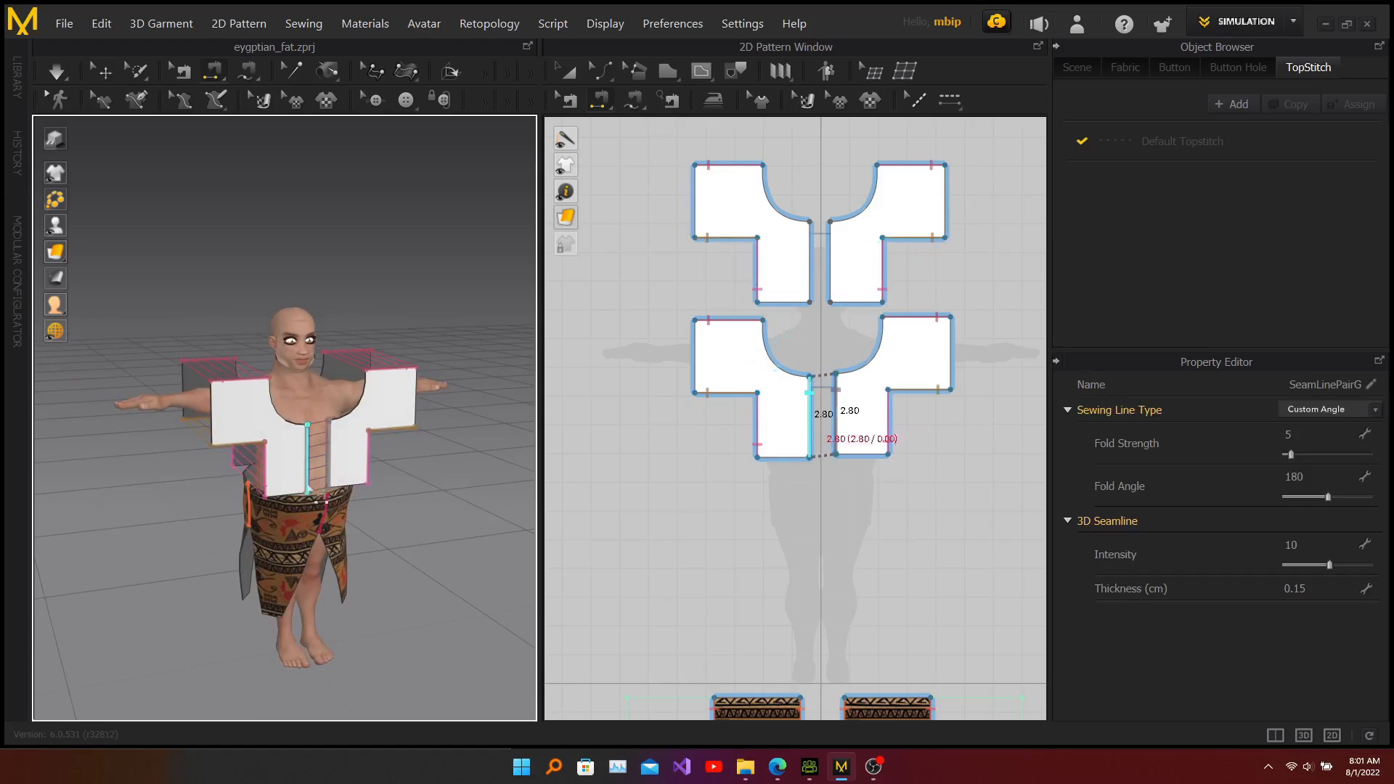
pyautogui.moveTo(173, 475); pyautogui.dragTo(471, 452, button='right')
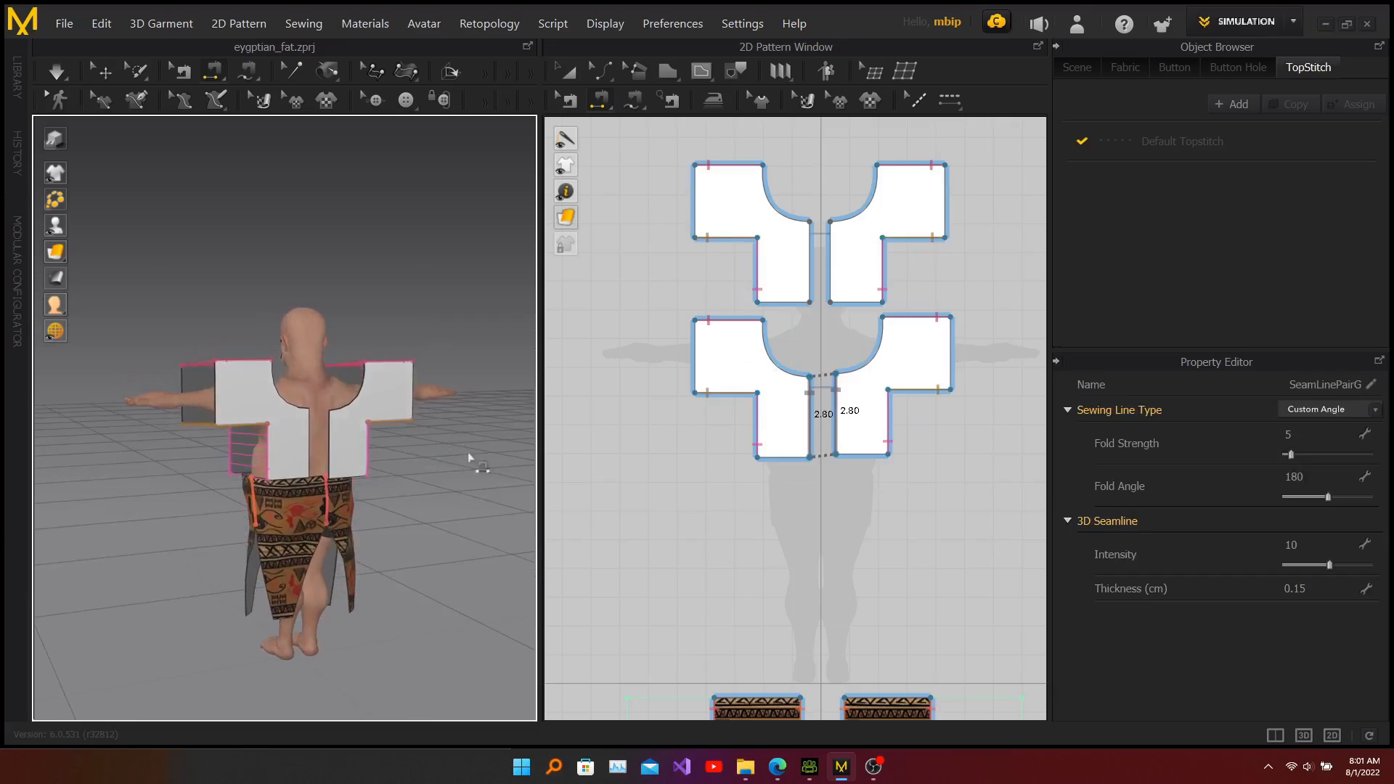
pyautogui.click(327, 424)
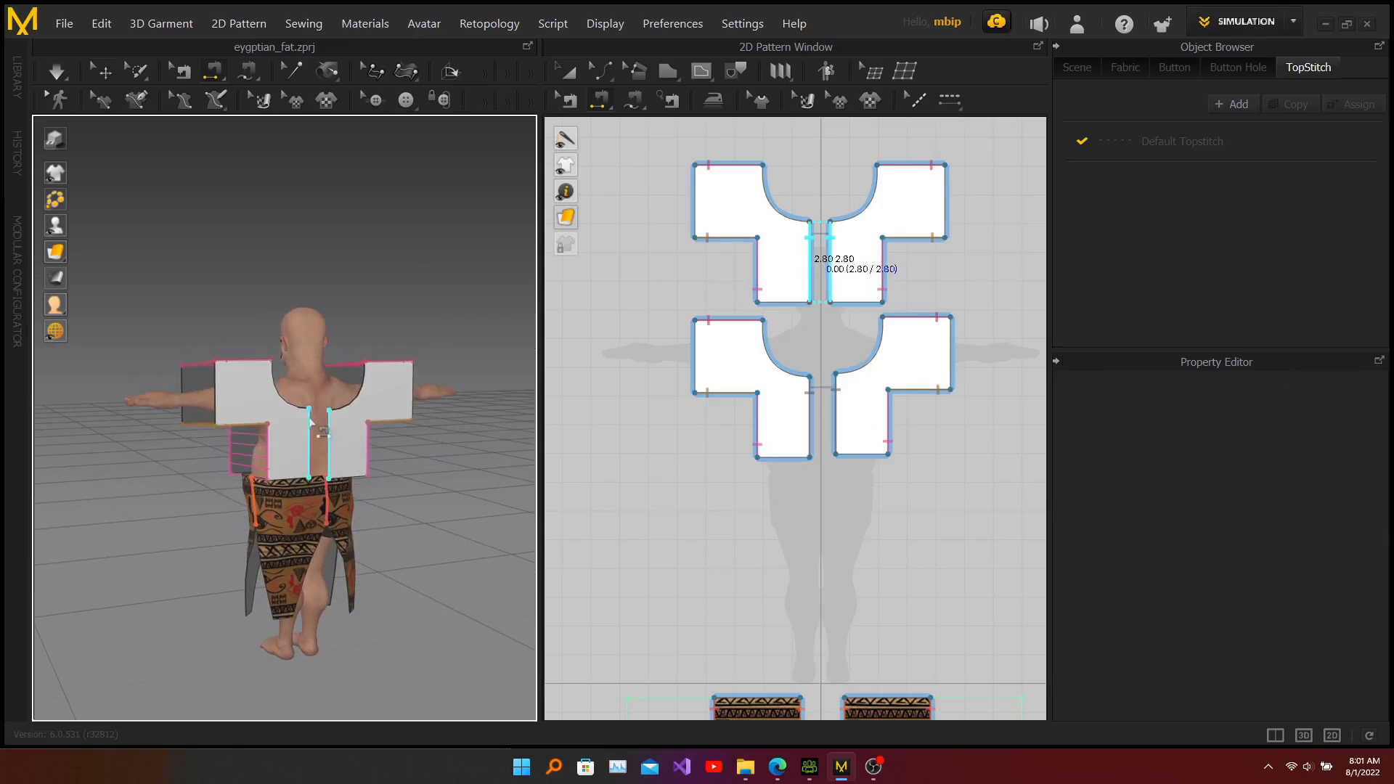
pyautogui.click(311, 423)
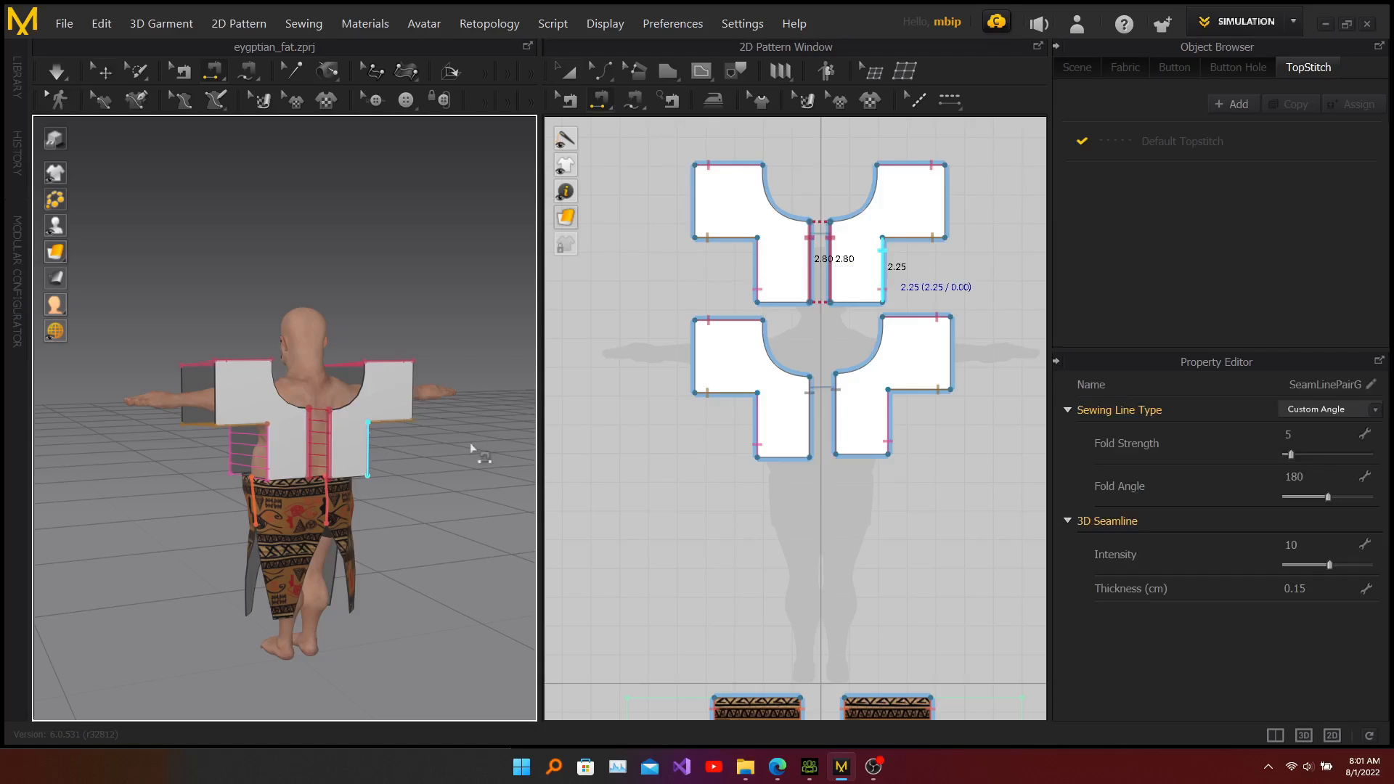
# Step: Run the simulation to drape the sewn bodice onto the avatar
pyautogui.moveTo(473, 453); pyautogui.dragTo(94, 451, button='right')
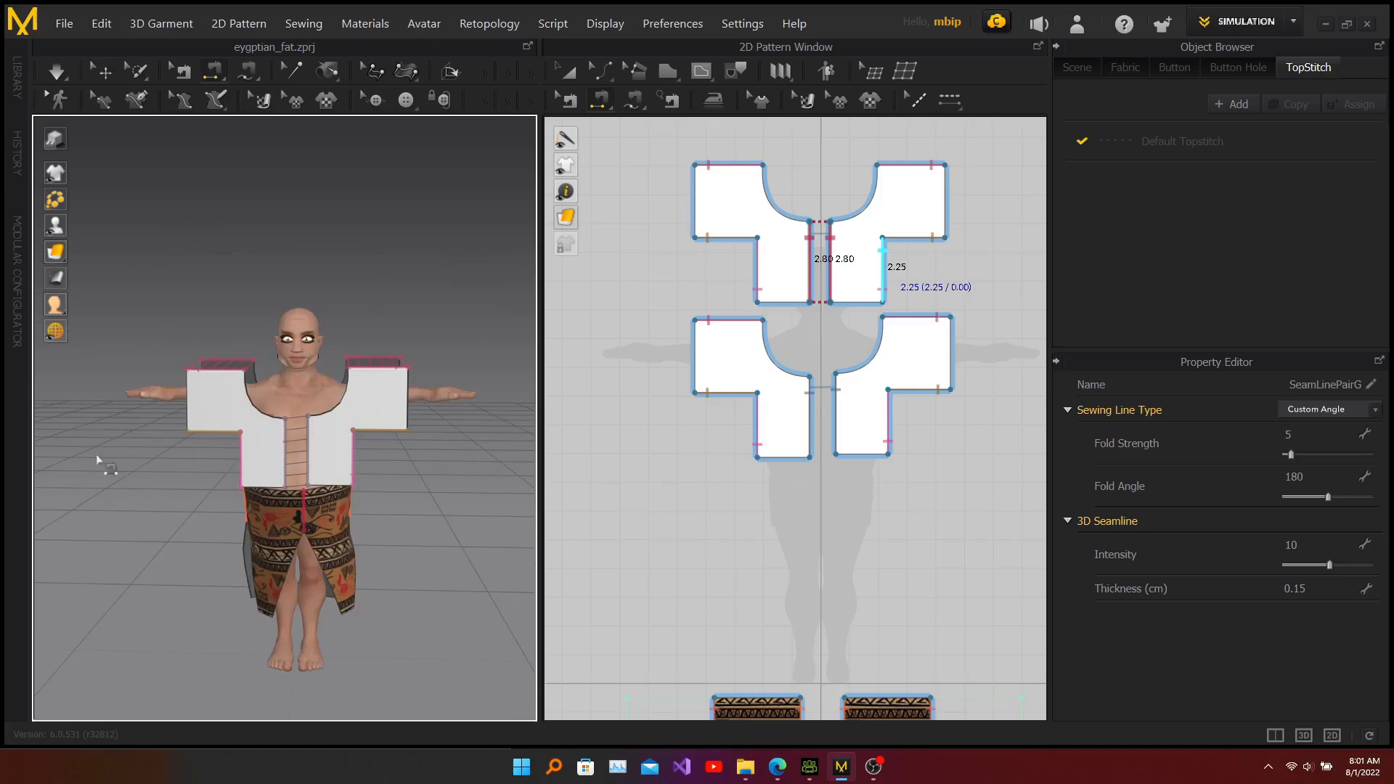
pyautogui.moveTo(433, 532); pyautogui.dragTo(444, 465, button='middle')
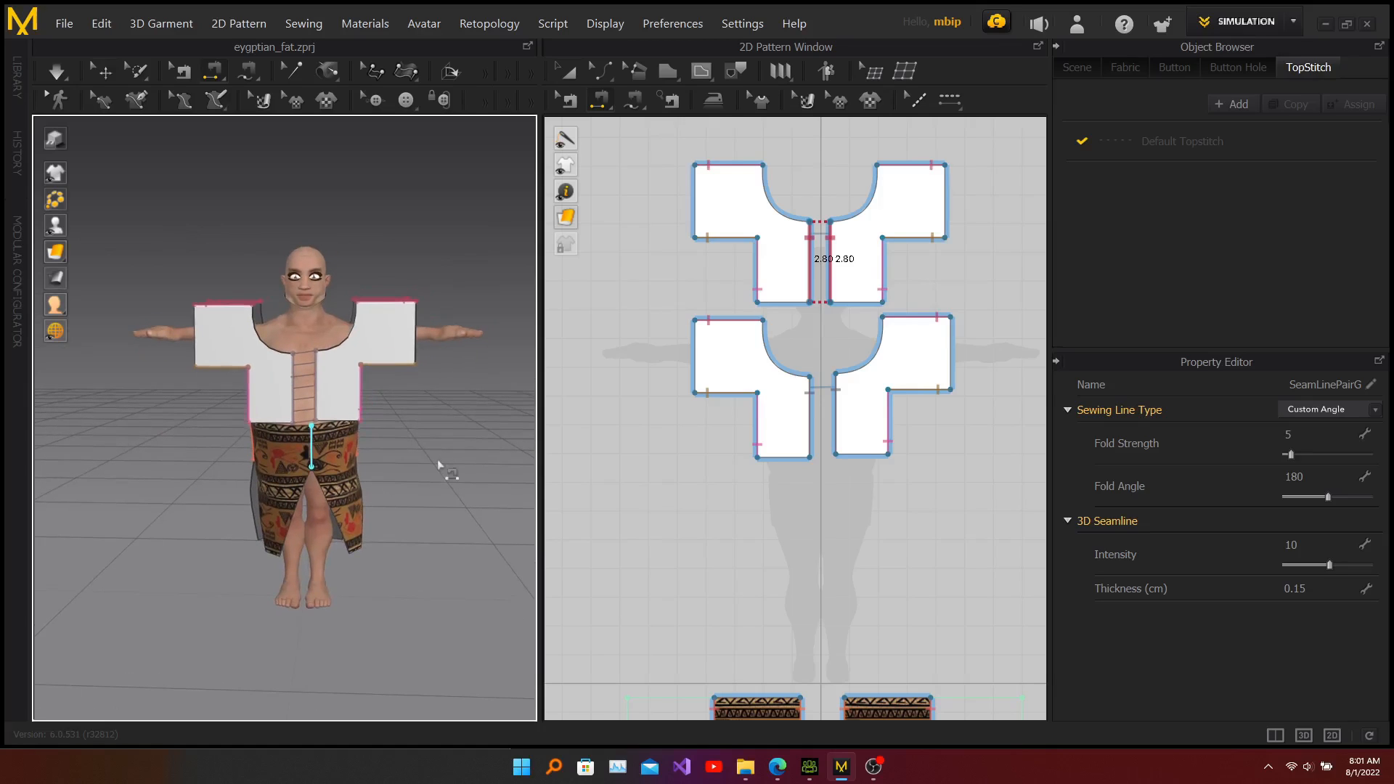
pyautogui.press('space')
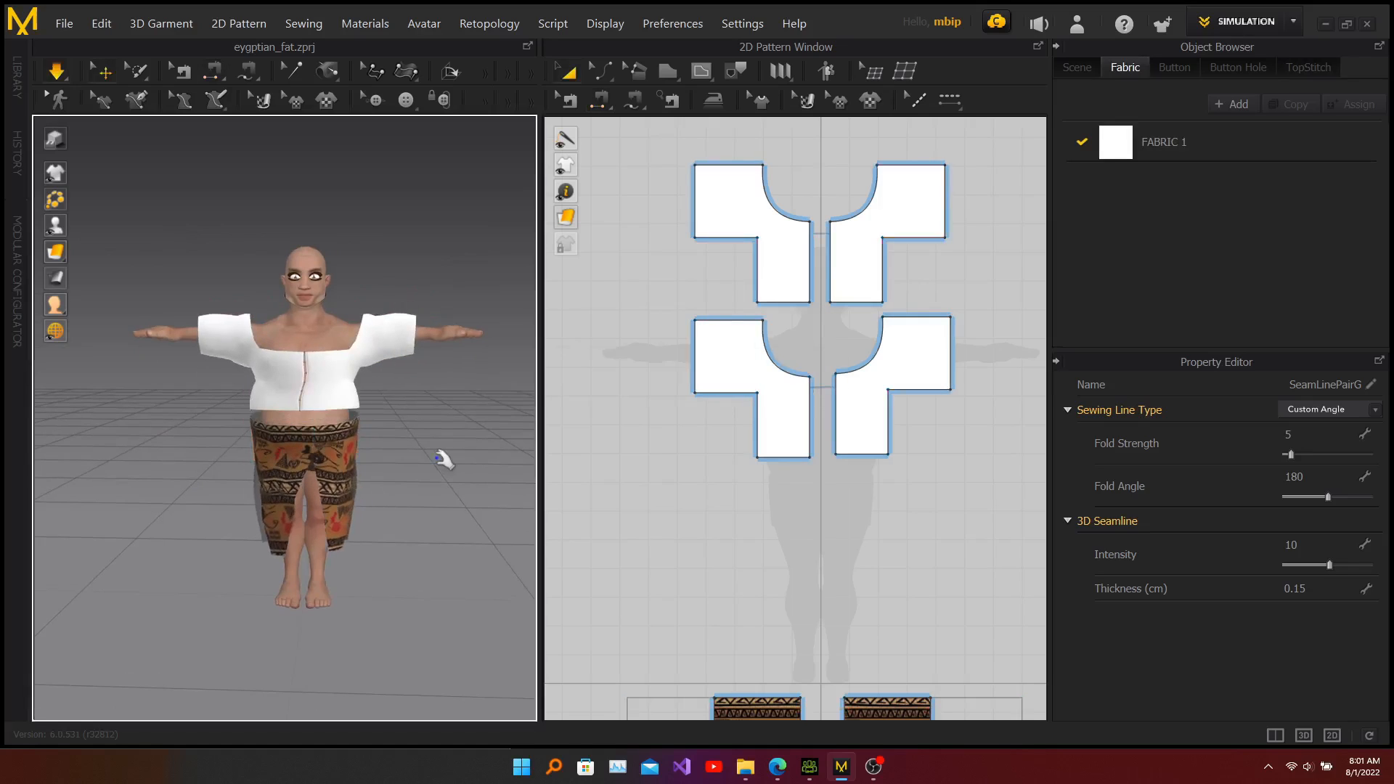
pyautogui.moveTo(468, 426)
pyautogui.mouseDown(button='right')
pyautogui.moveTo(280, 438)
pyautogui.moveTo(457, 432)
pyautogui.mouseUp(button='right')
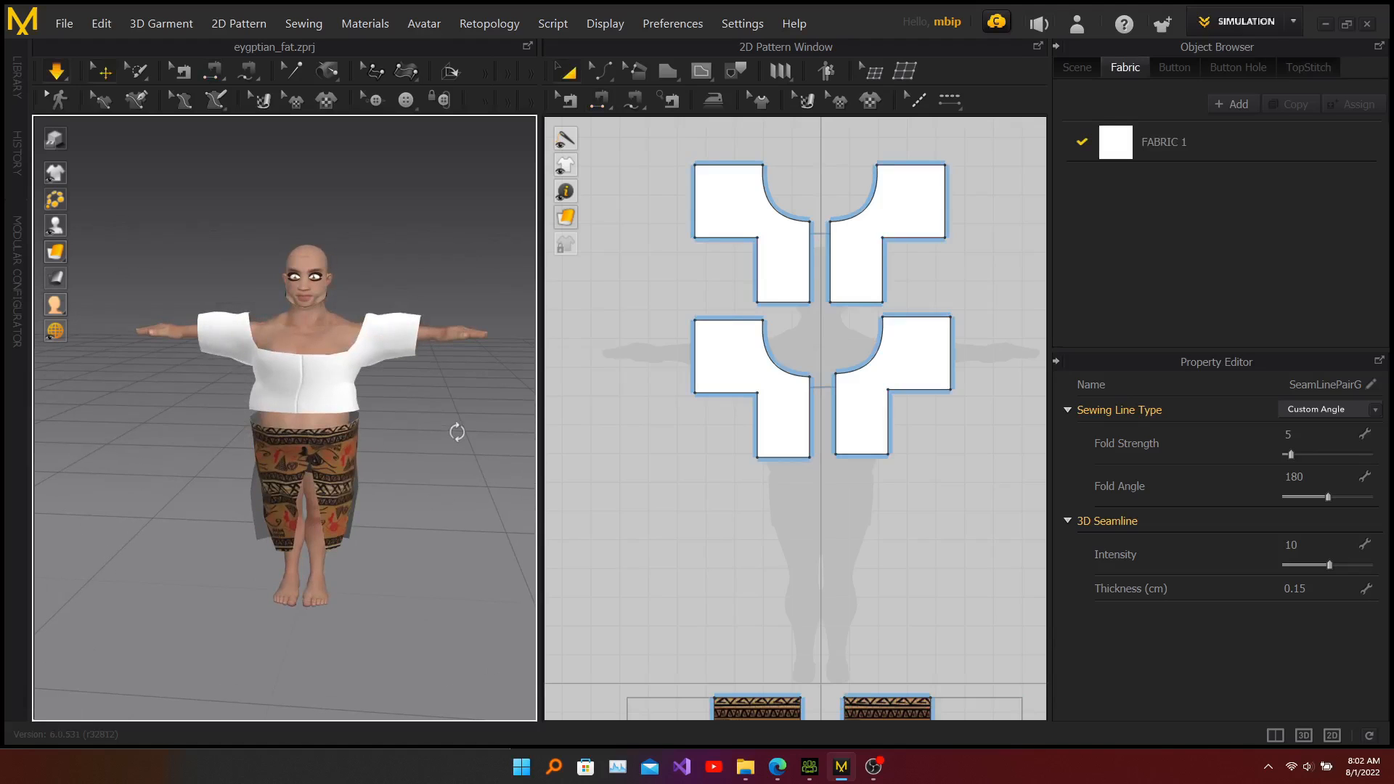
# Step: With Edit Pattern, move the neck corner points of the front and back pieces toward the center to narrow the neckline
pyautogui.rightClick(458, 435)
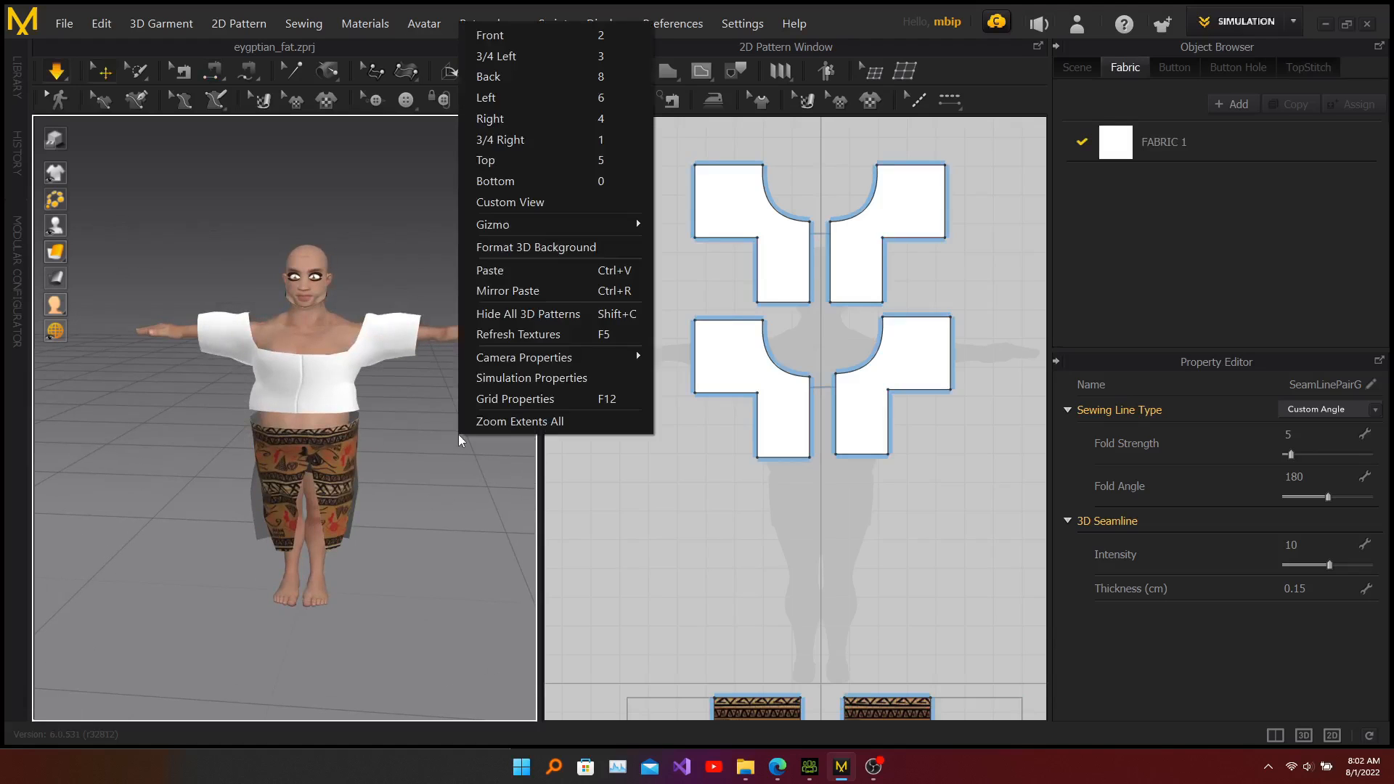
pyautogui.click(392, 194)
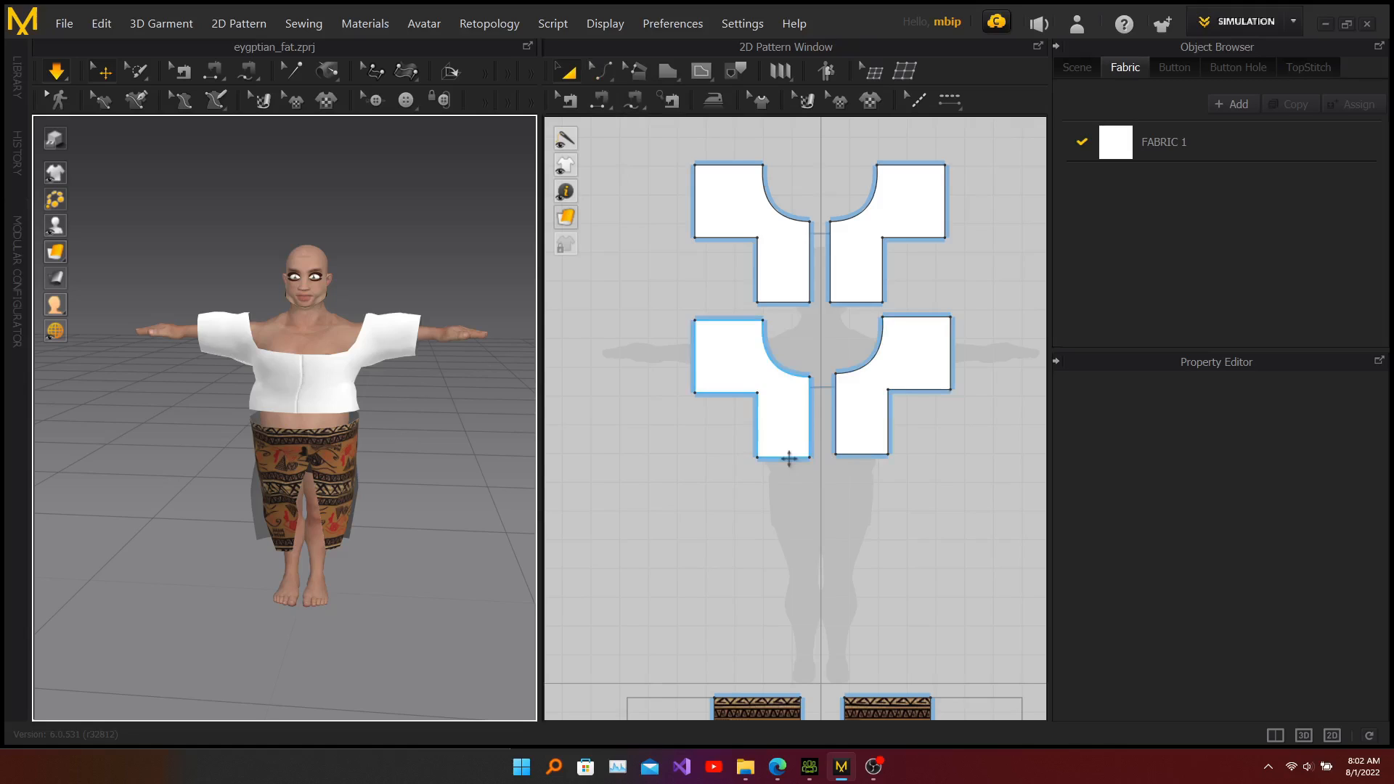
pyautogui.click(600, 71)
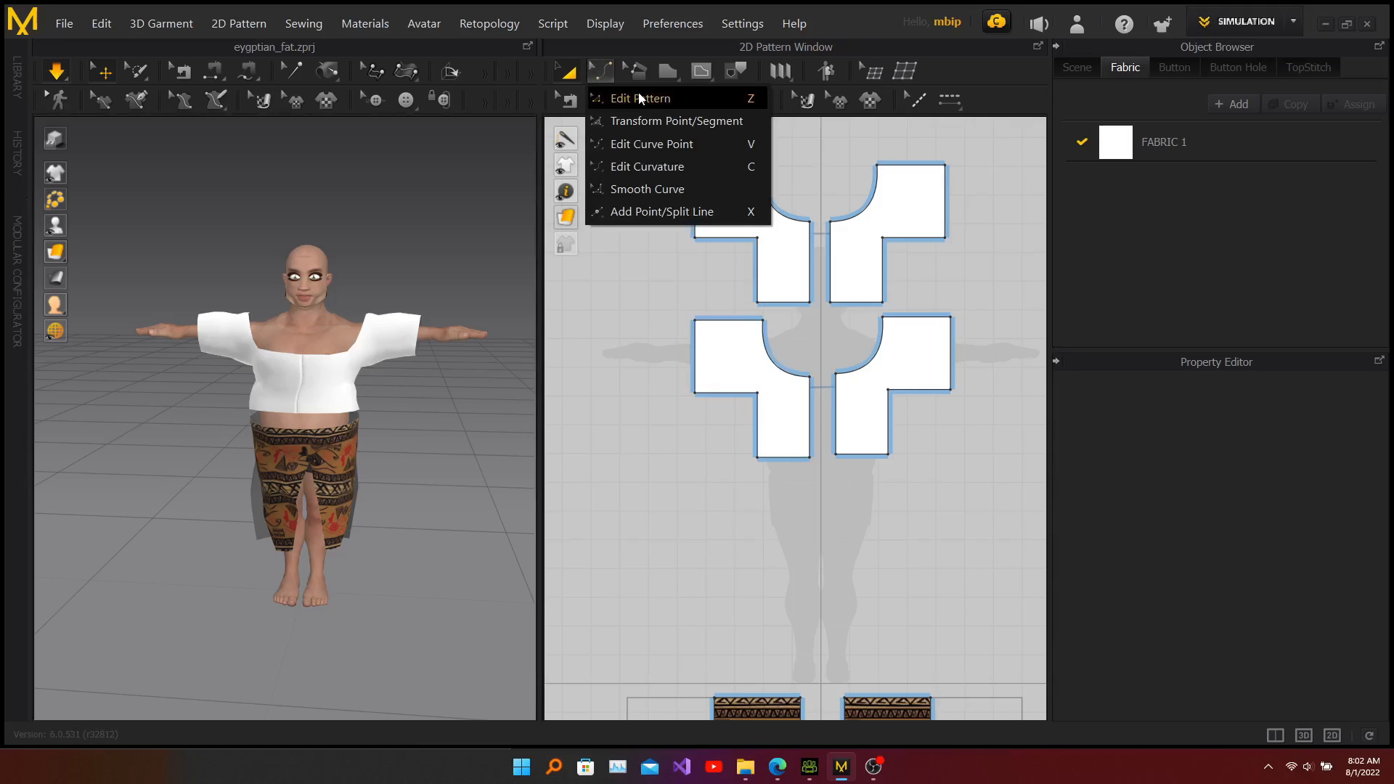
pyautogui.click(621, 98)
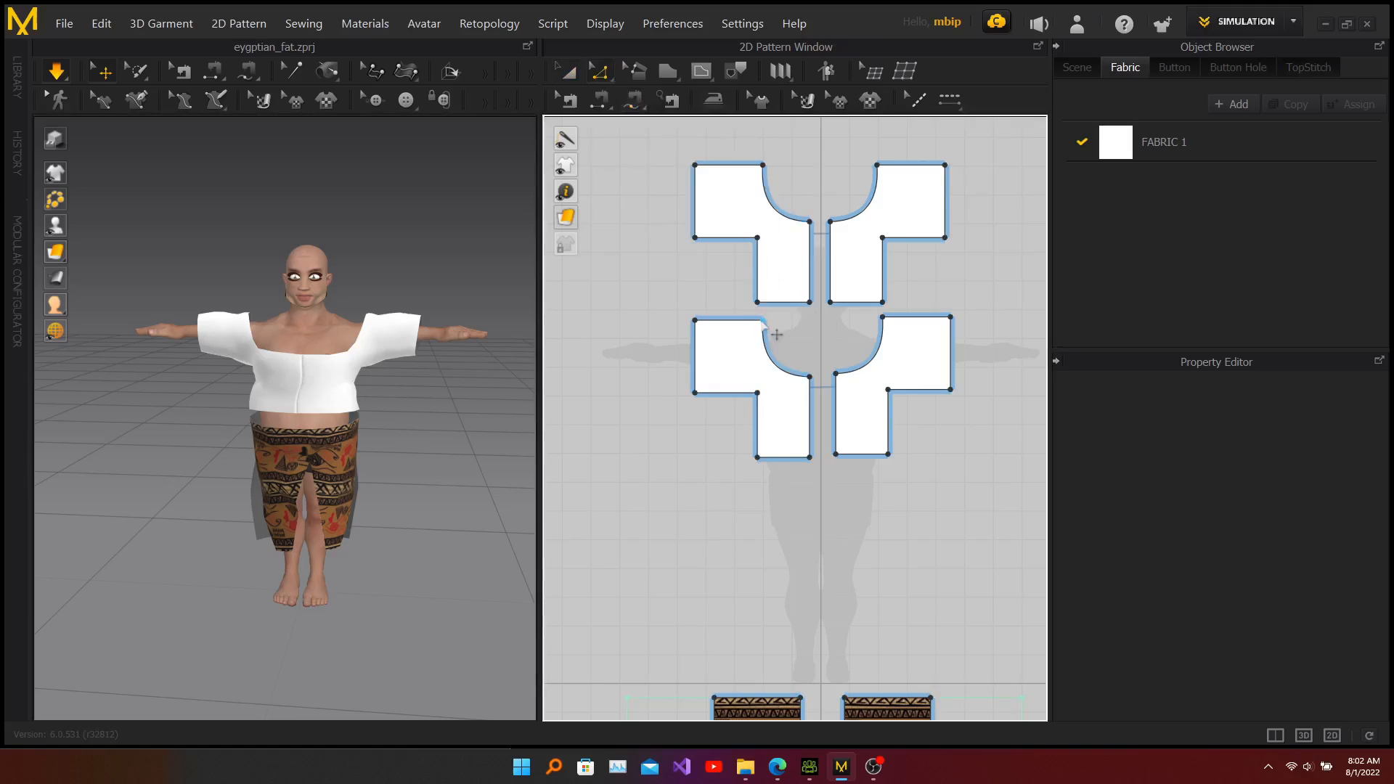
pyautogui.moveTo(762, 321); pyautogui.dragTo(780, 321)
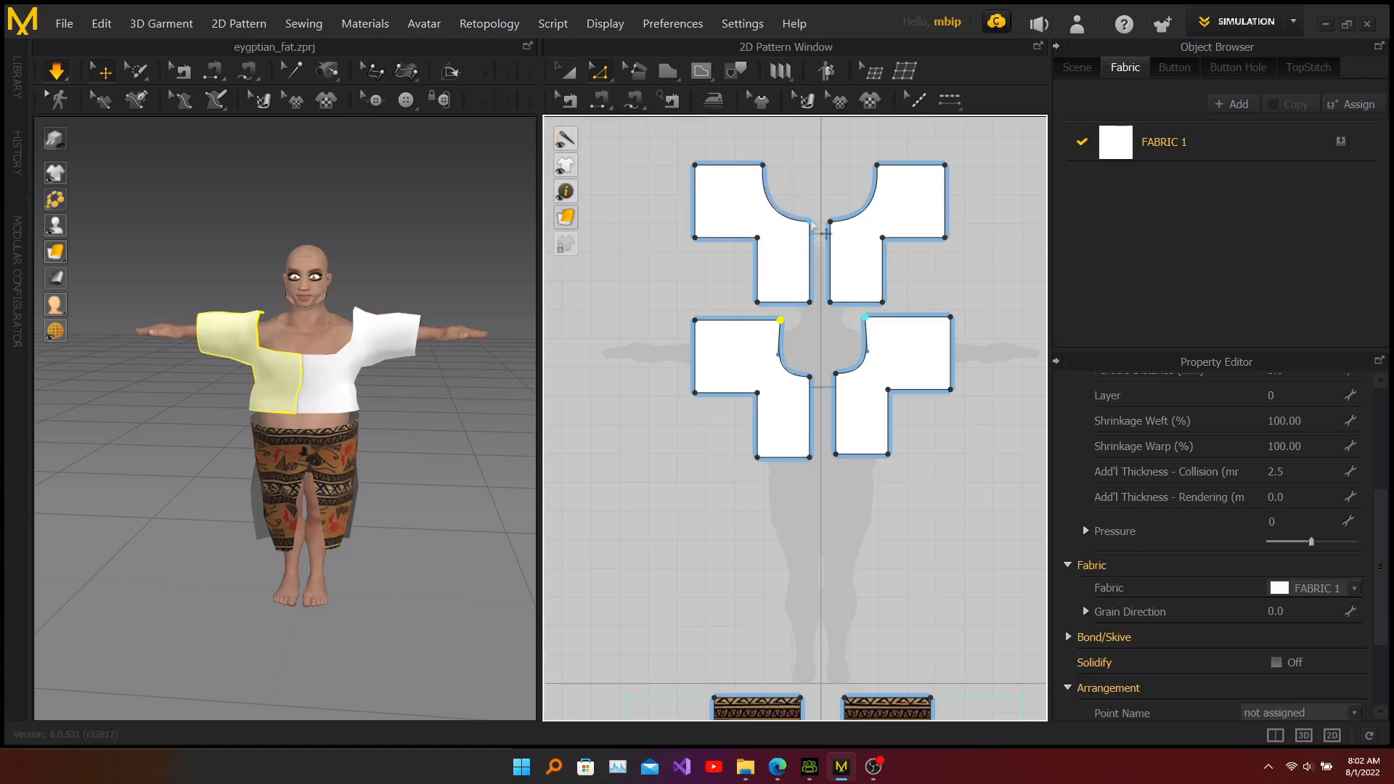
pyautogui.moveTo(762, 167); pyautogui.dragTo(780, 165)
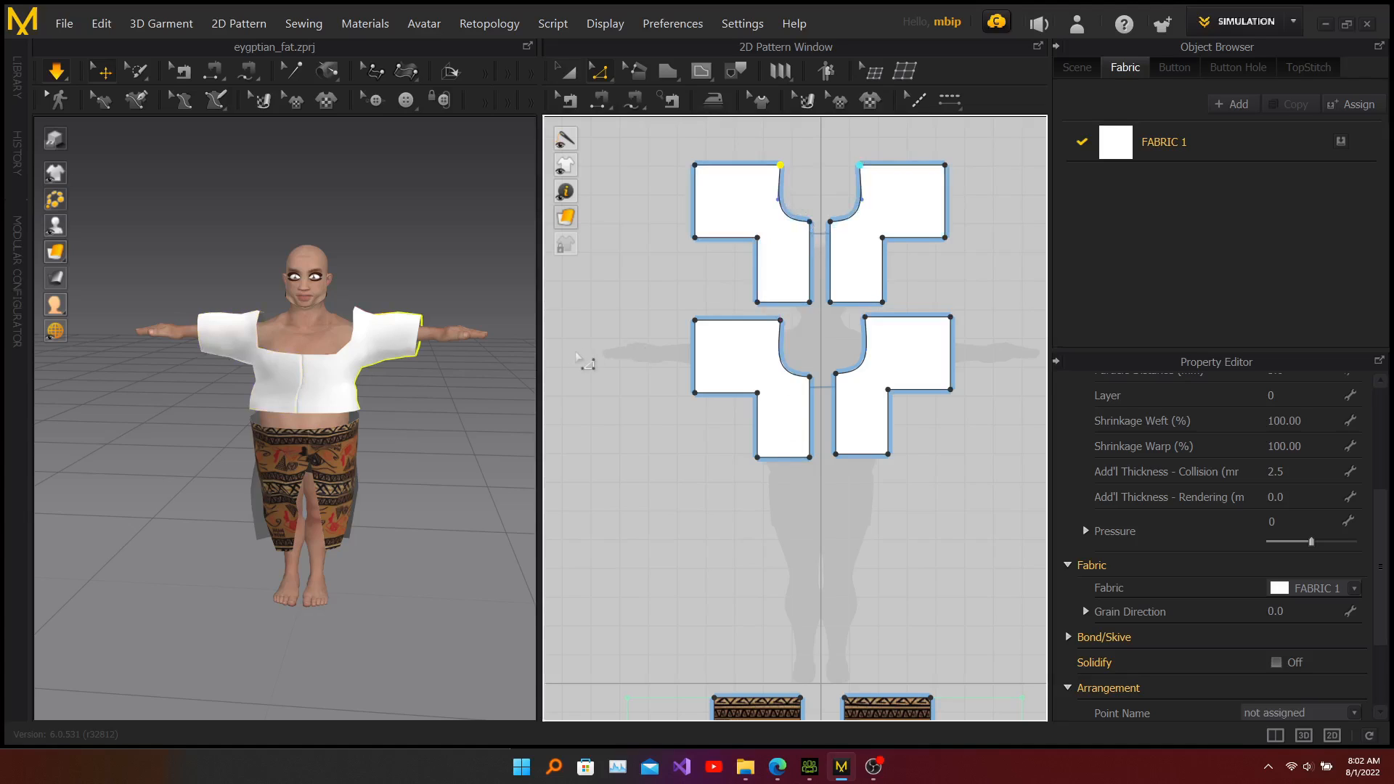
# Step: Raise the center-neck points of the back and front pieces to lift the neckline, and resume the simulation
pyautogui.moveTo(441, 398); pyautogui.dragTo(184, 407, button='right')
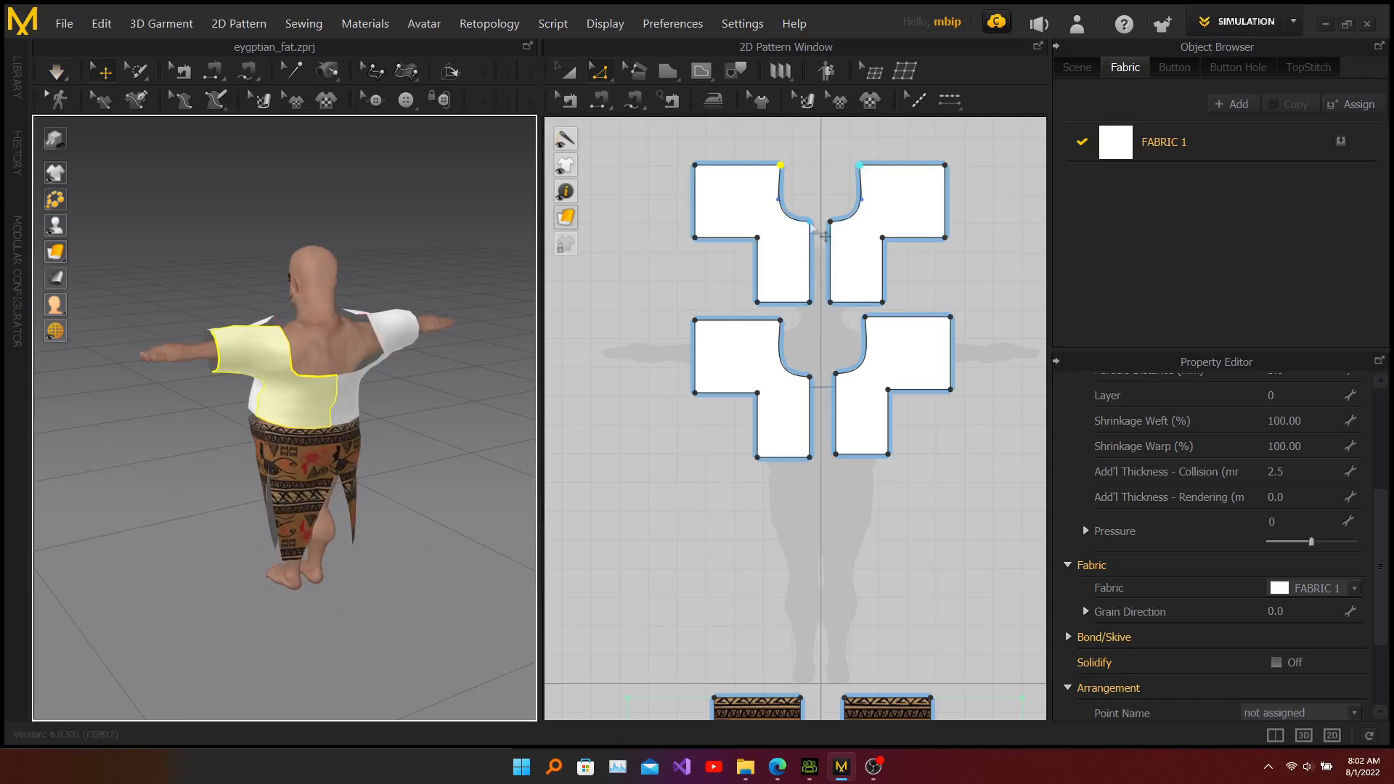
pyautogui.moveTo(810, 224); pyautogui.dragTo(810, 208)
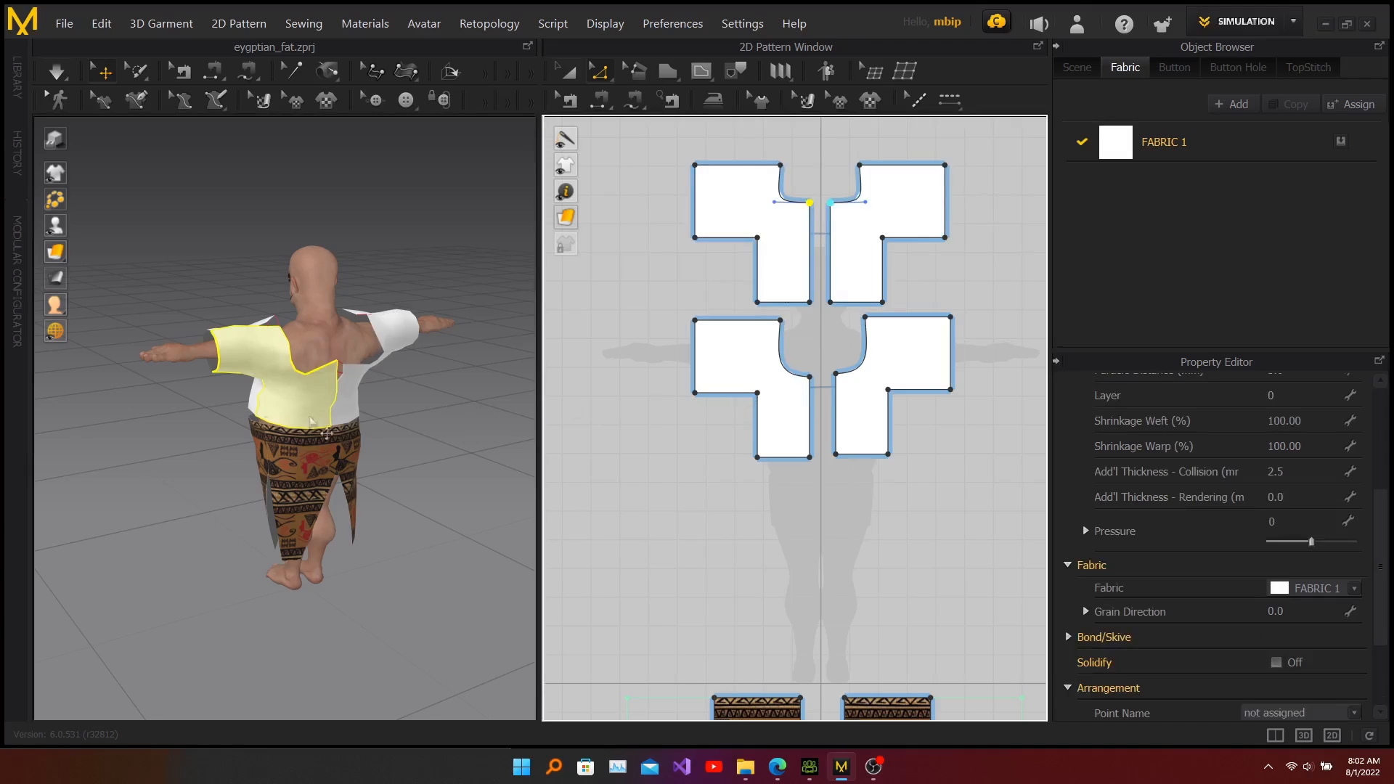
pyautogui.moveTo(196, 464); pyautogui.dragTo(416, 446, button='right')
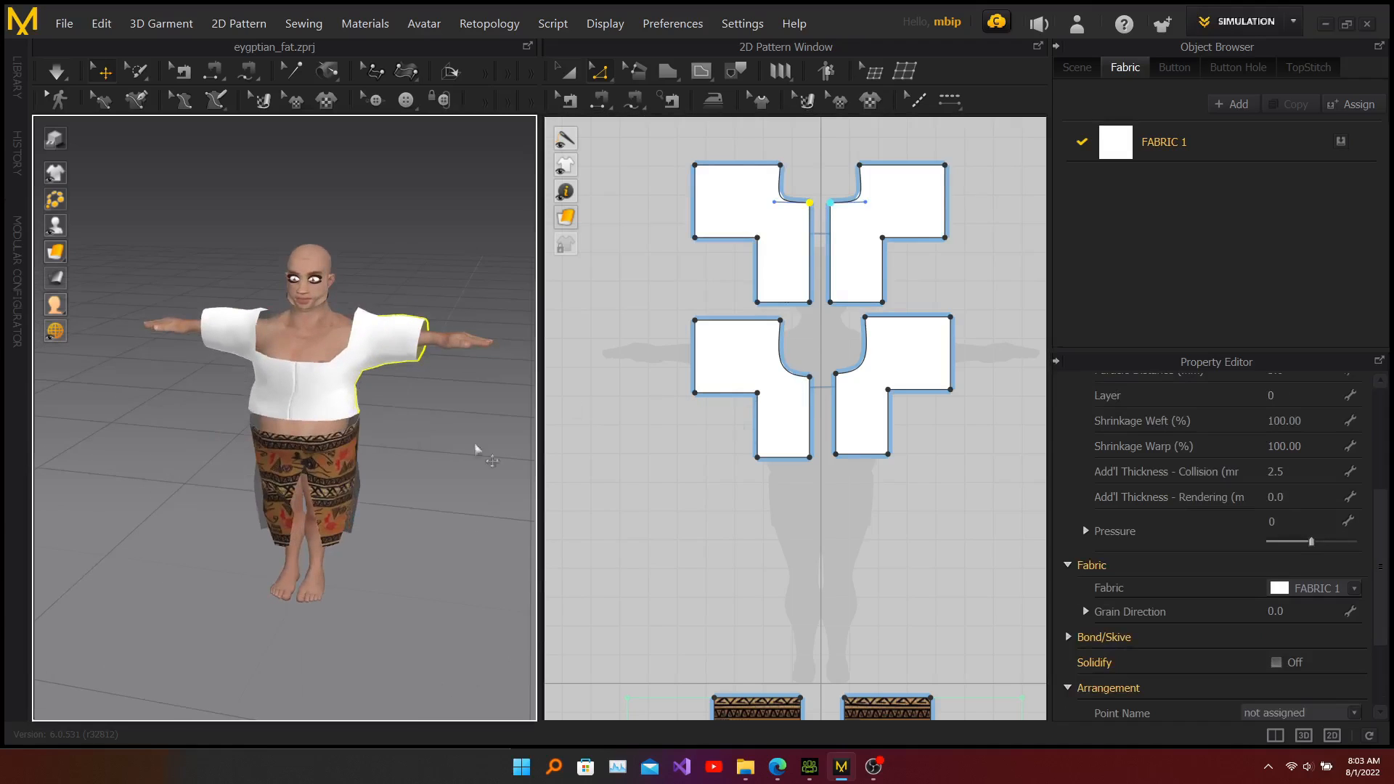
pyautogui.click(811, 379)
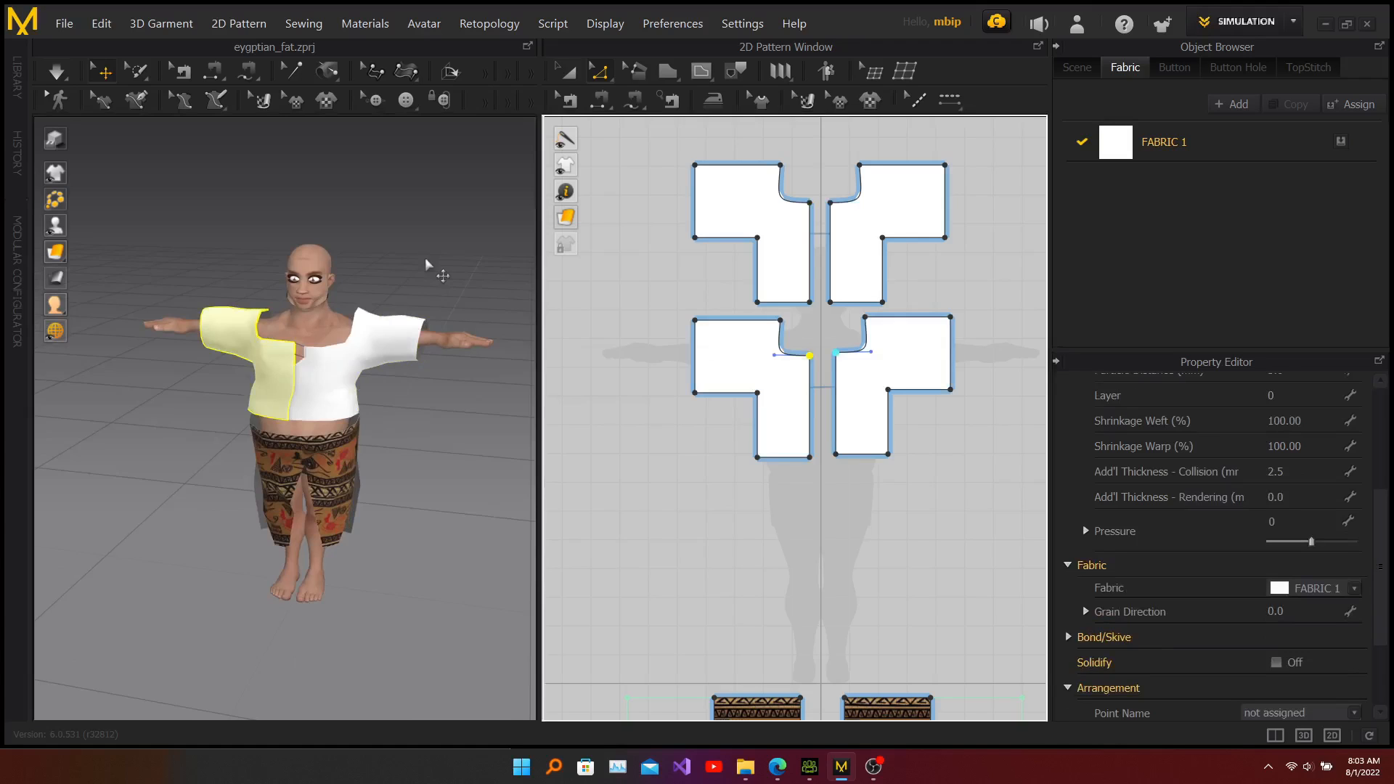
pyautogui.press('space')
pyautogui.moveTo(419, 401)
pyautogui.mouseDown(button='right')
pyautogui.moveTo(217, 399)
pyautogui.moveTo(426, 394)
pyautogui.mouseUp(button='right')
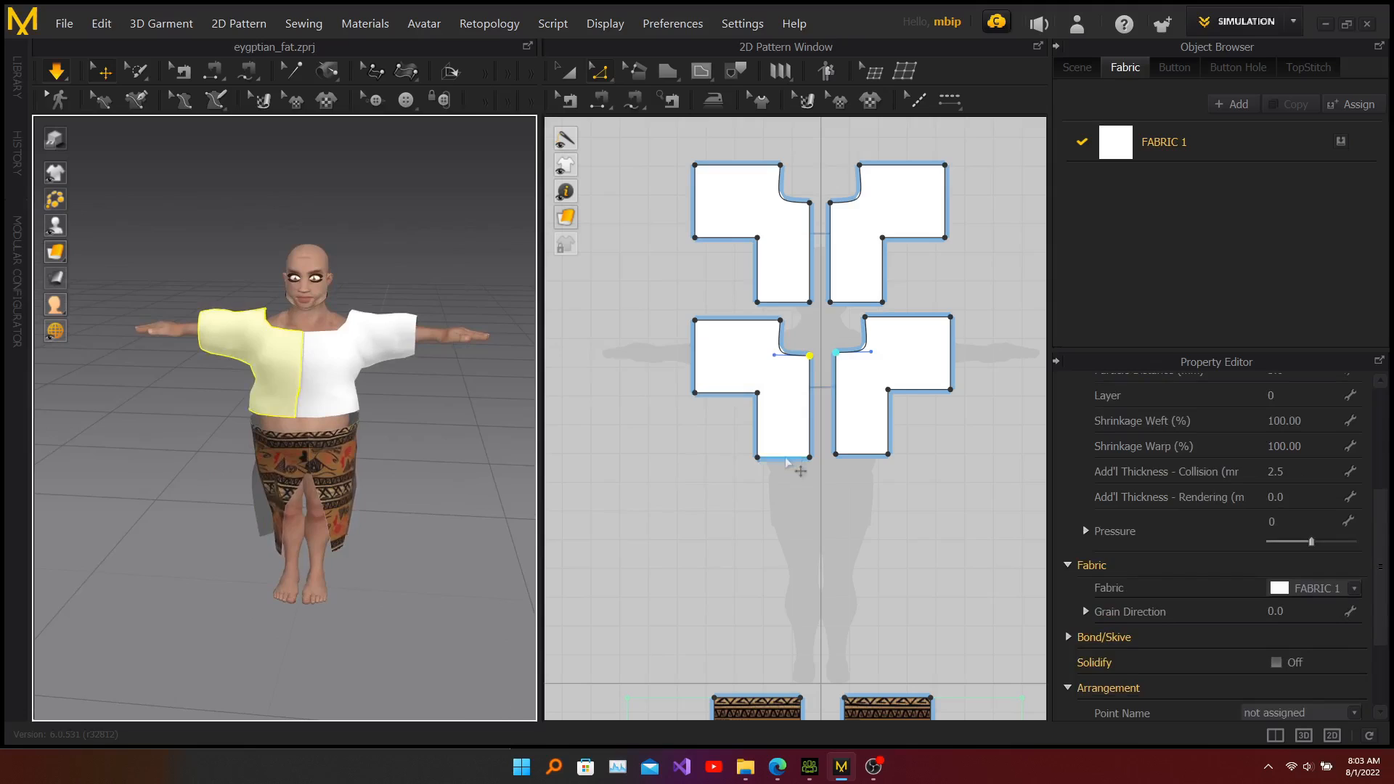
# Step: Raise the bottom edge of the front bodice pieces to shorten the hem, and resume the simulation
pyautogui.click(786, 459)
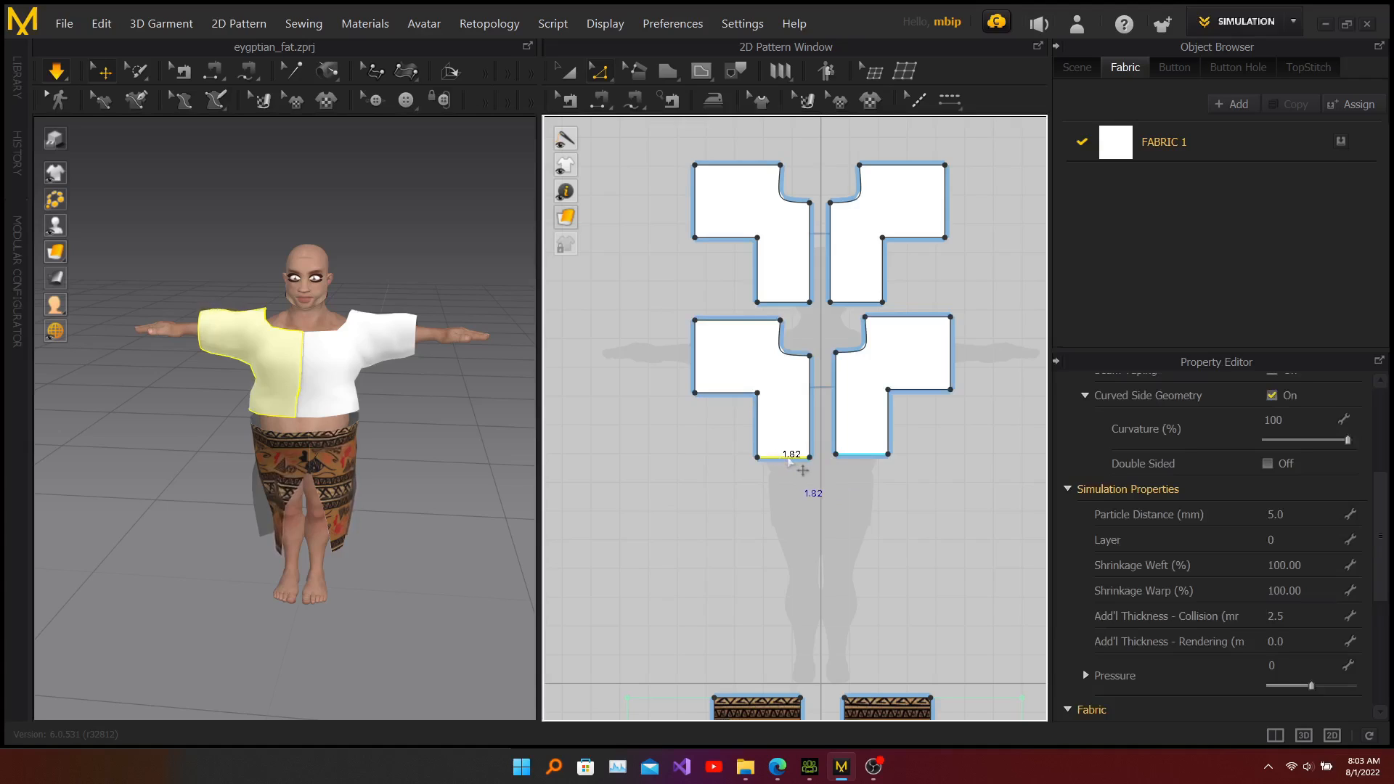
pyautogui.moveTo(787, 461); pyautogui.dragTo(787, 439)
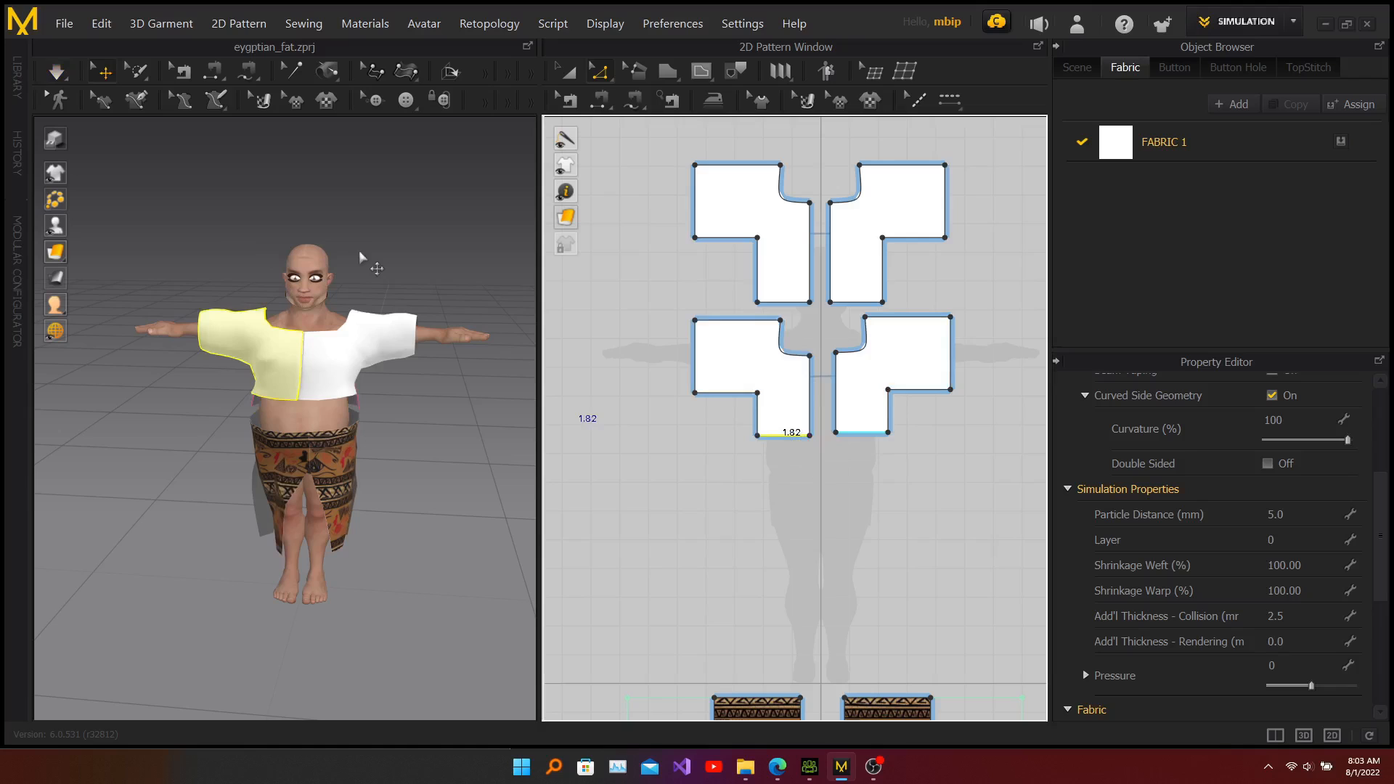
pyautogui.press('space')
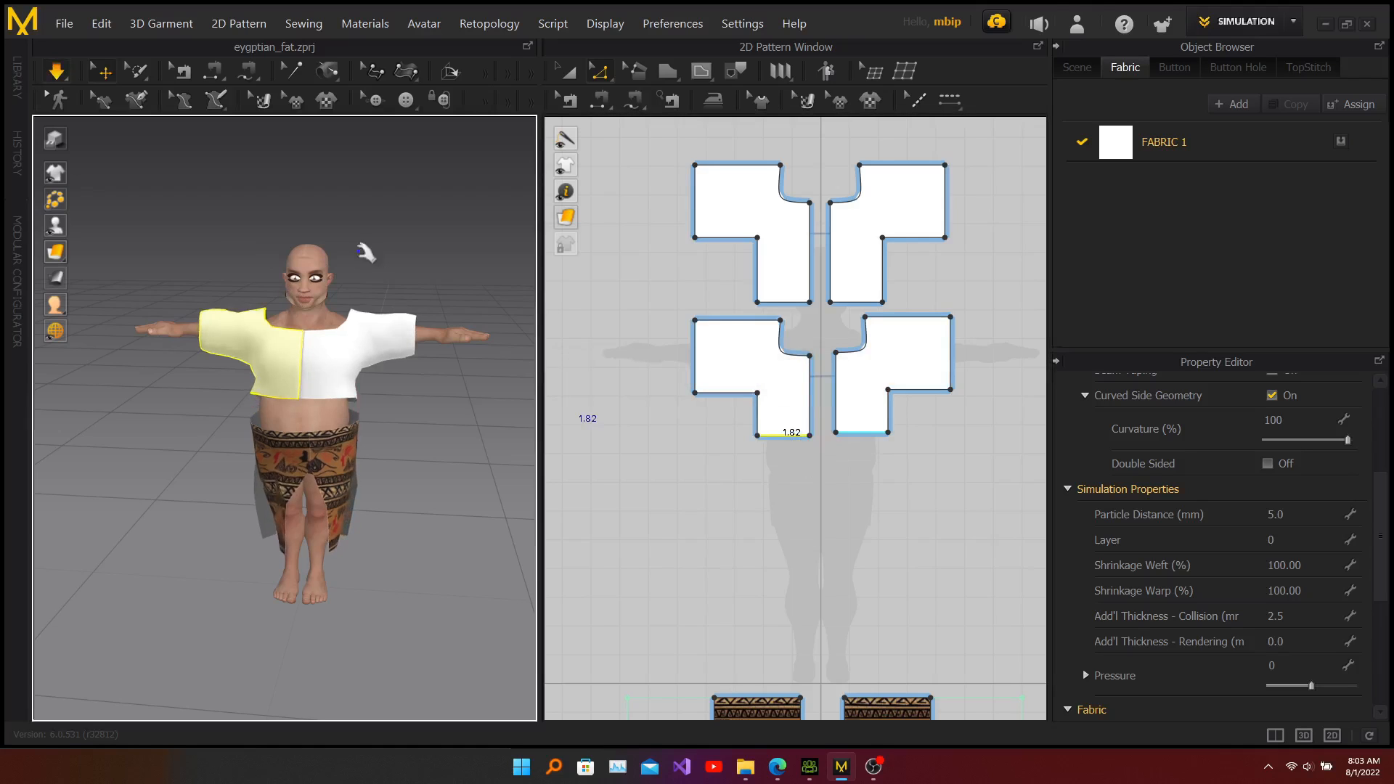
pyautogui.moveTo(419, 395)
pyautogui.mouseDown(button='right')
pyautogui.moveTo(305, 399)
pyautogui.moveTo(392, 364)
pyautogui.moveTo(414, 382)
pyautogui.mouseUp(button='right')
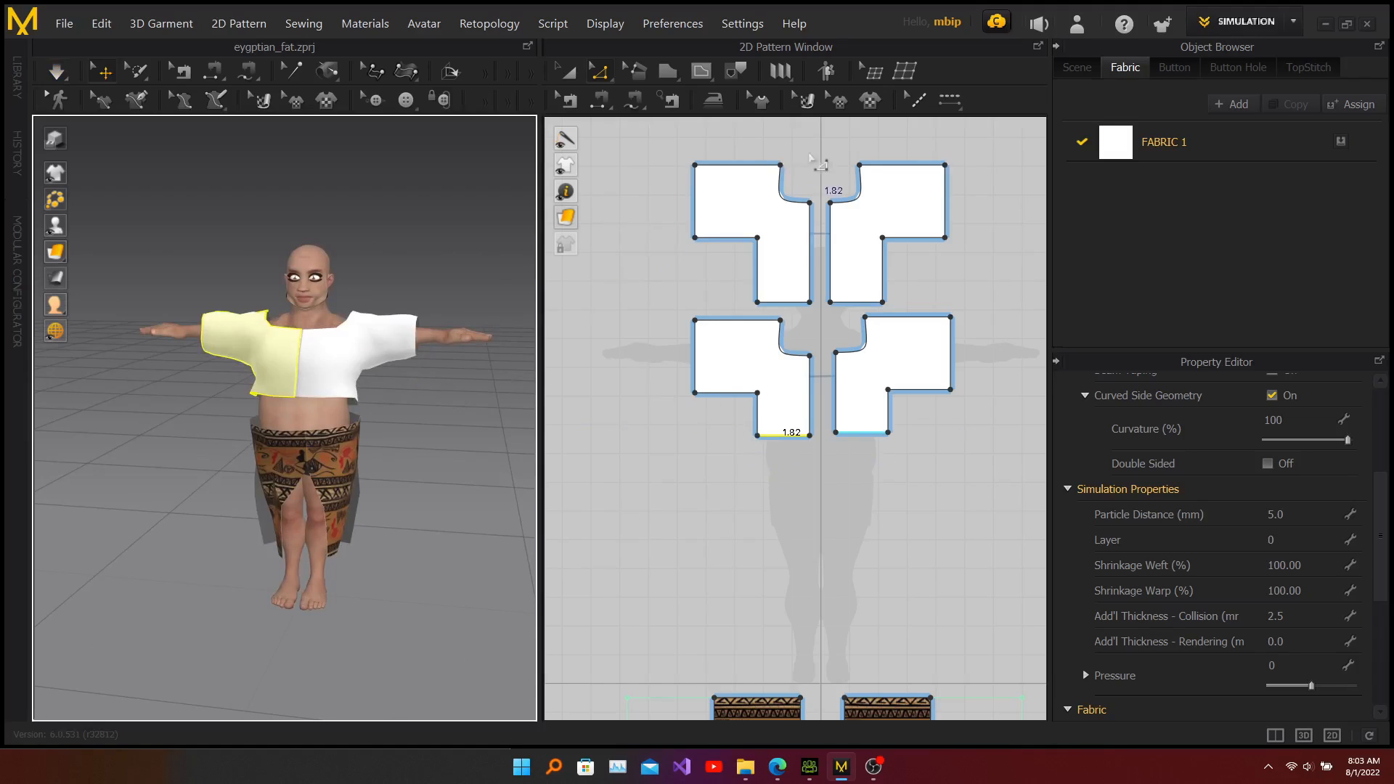
# Step: Add shirt.jpg as a graphic on the left front piece and scale it to cover the whole piece
pyautogui.press('a')
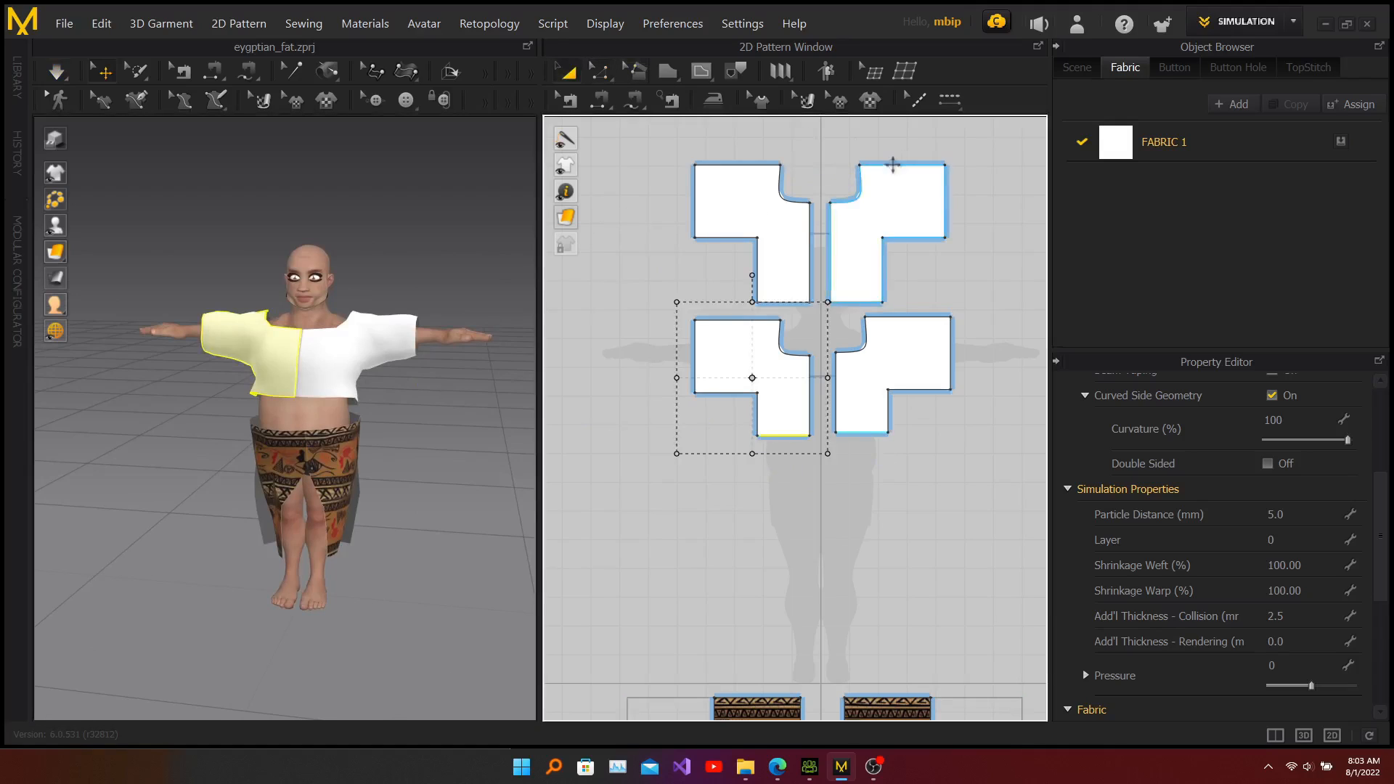
pyautogui.click(872, 103)
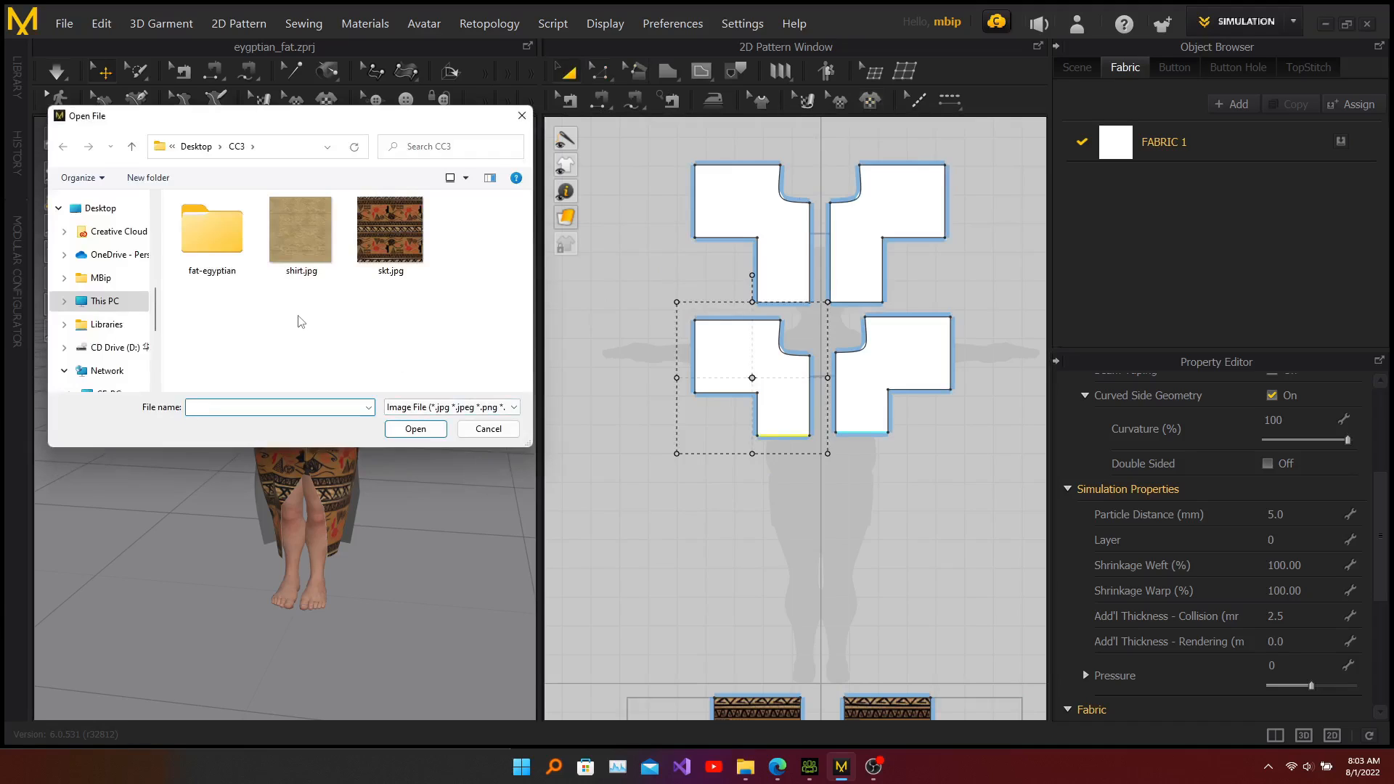
pyautogui.click(300, 249)
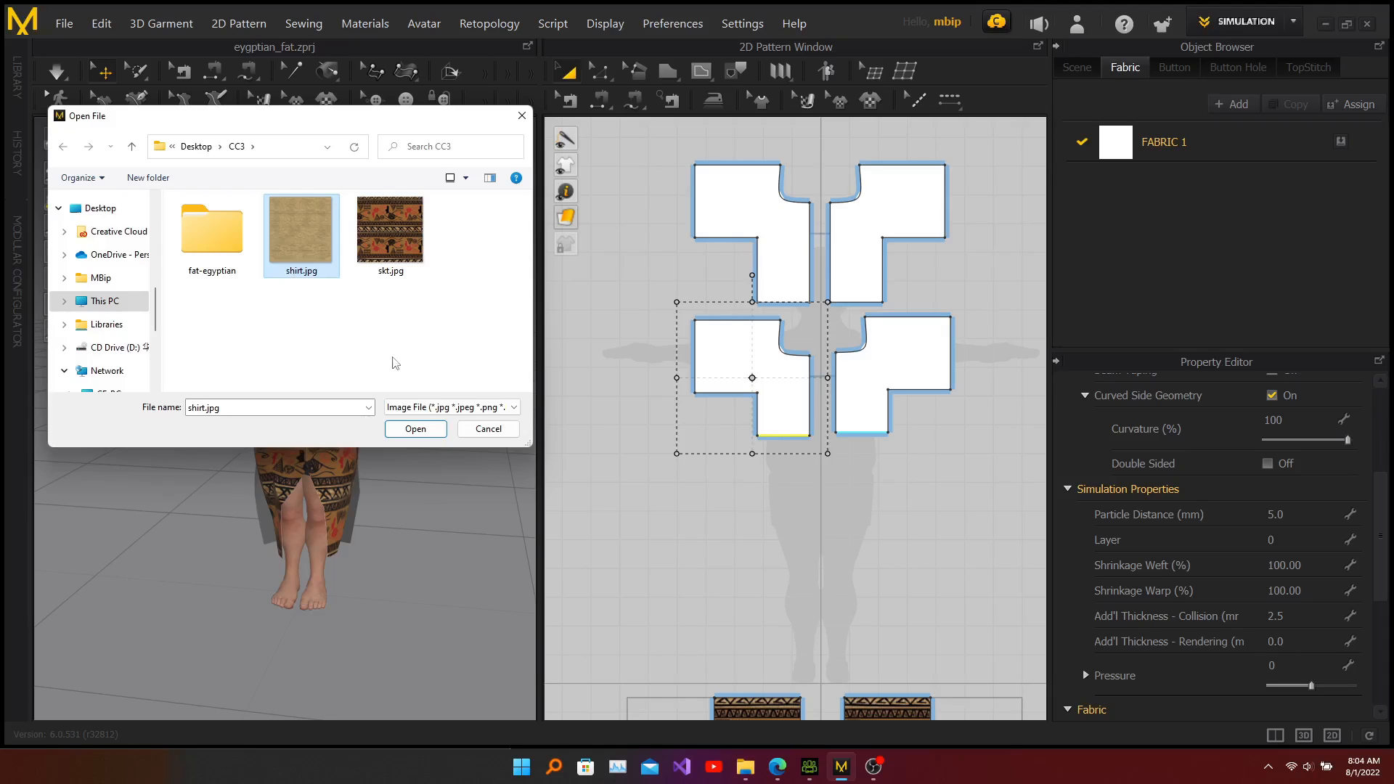
pyautogui.click(415, 431)
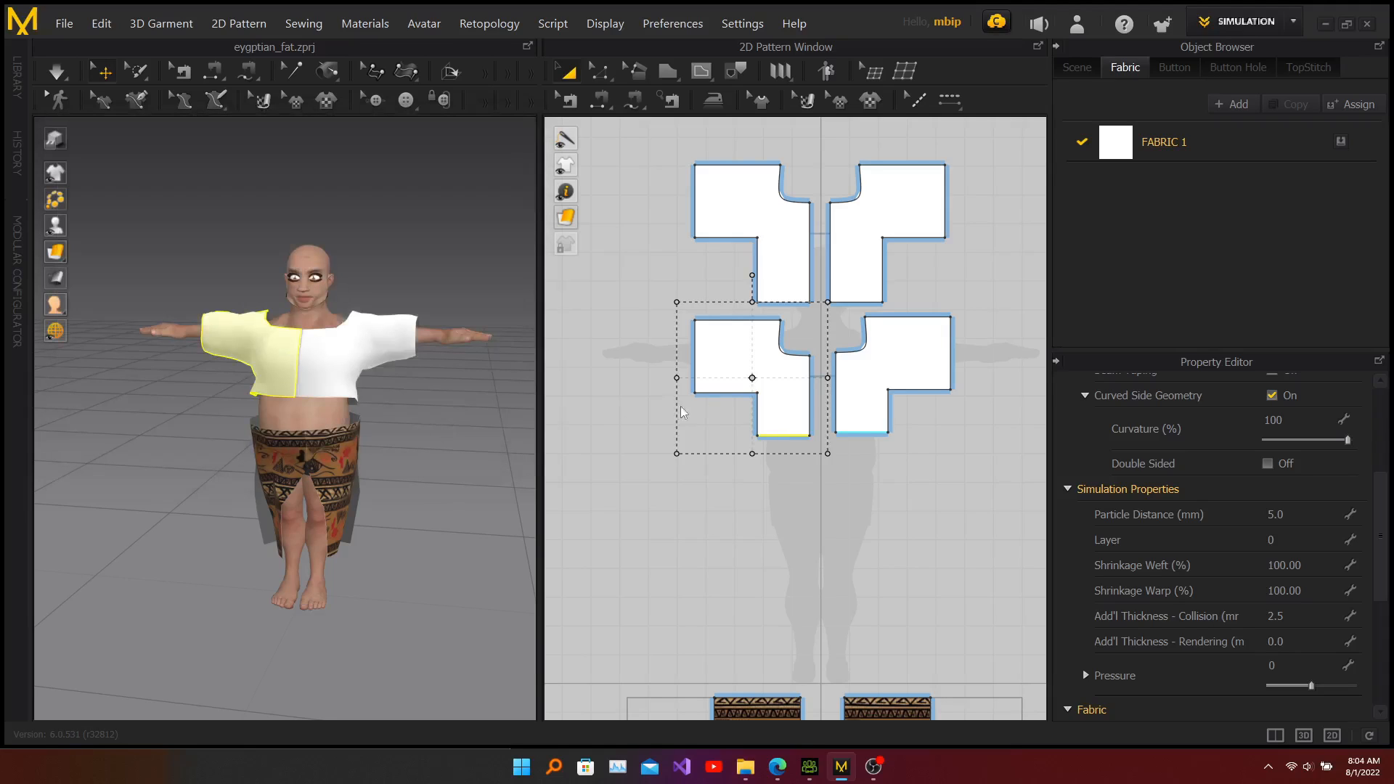
pyautogui.click(755, 369)
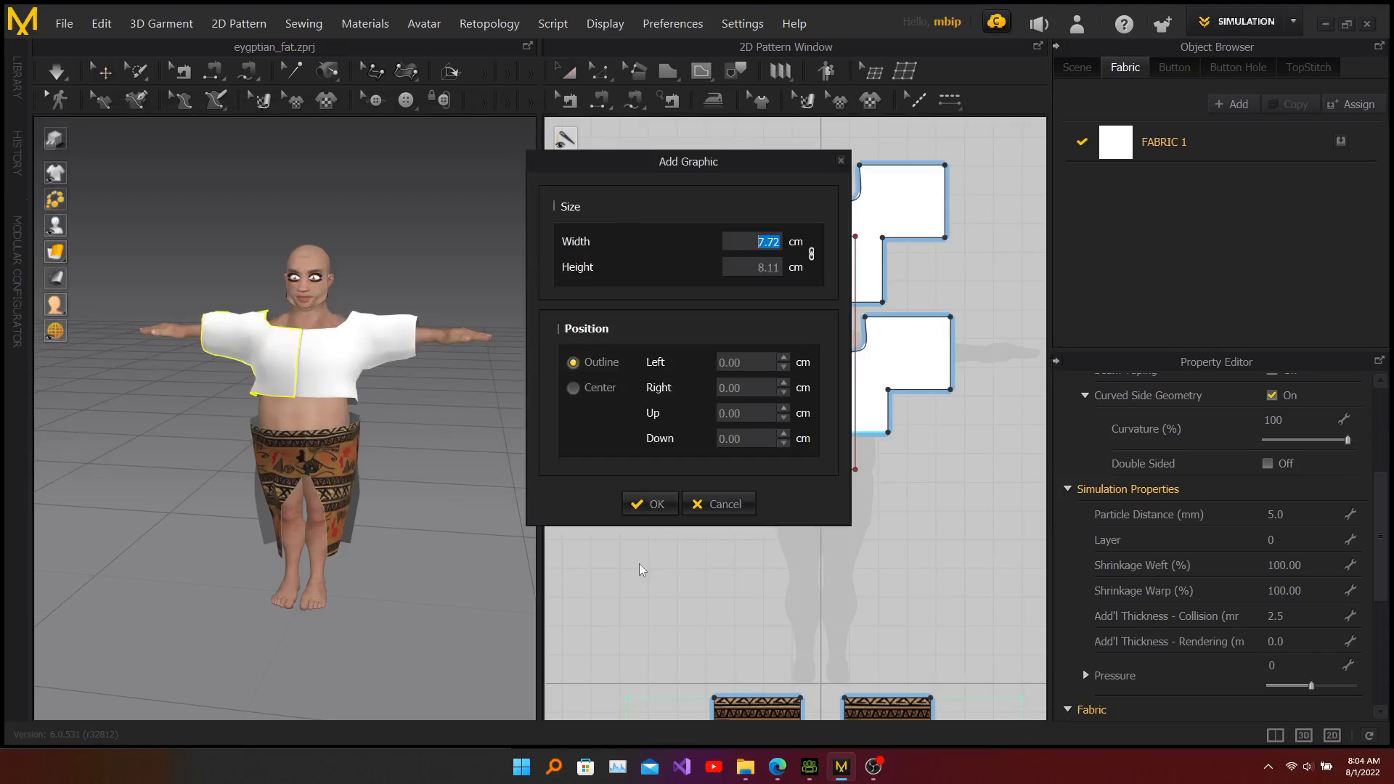
pyautogui.click(658, 501)
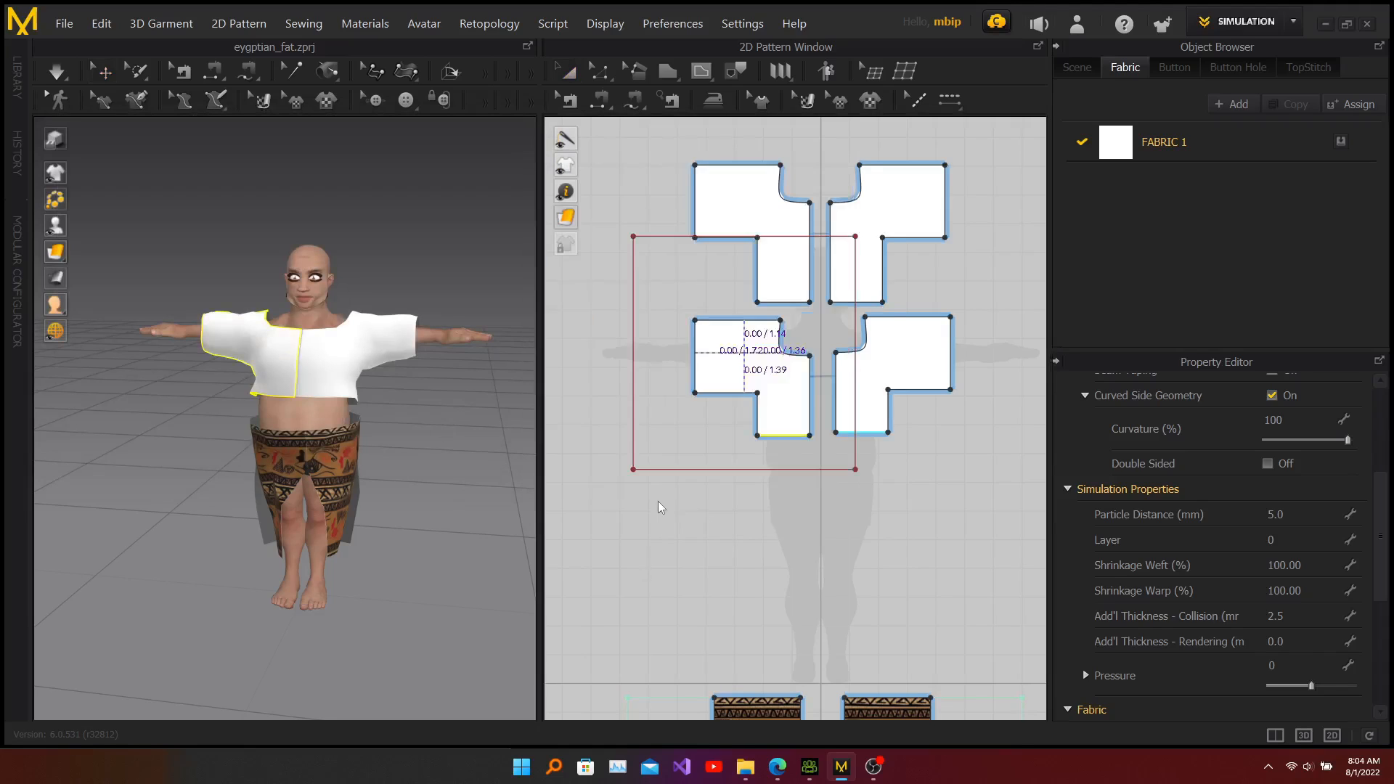
pyautogui.click(756, 372)
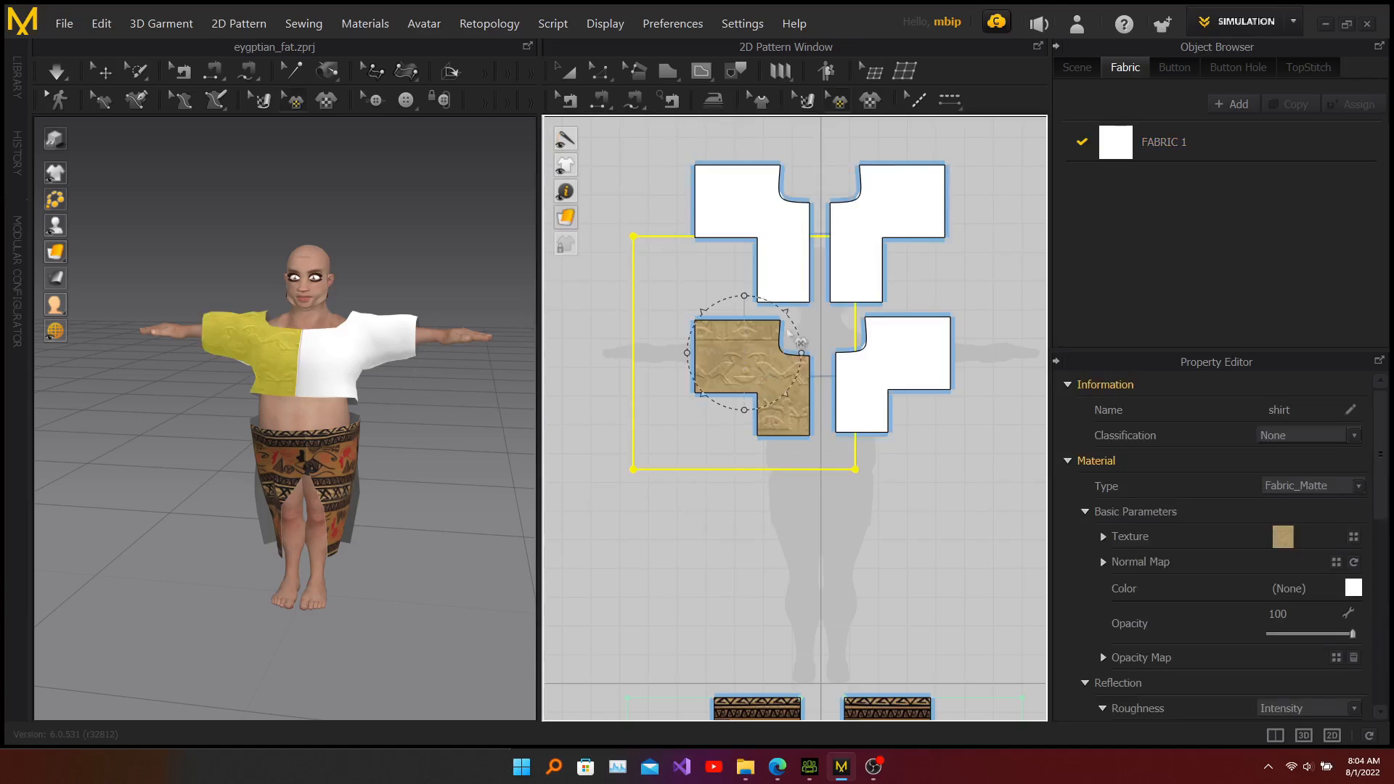
pyautogui.moveTo(787, 313); pyautogui.dragTo(734, 363)
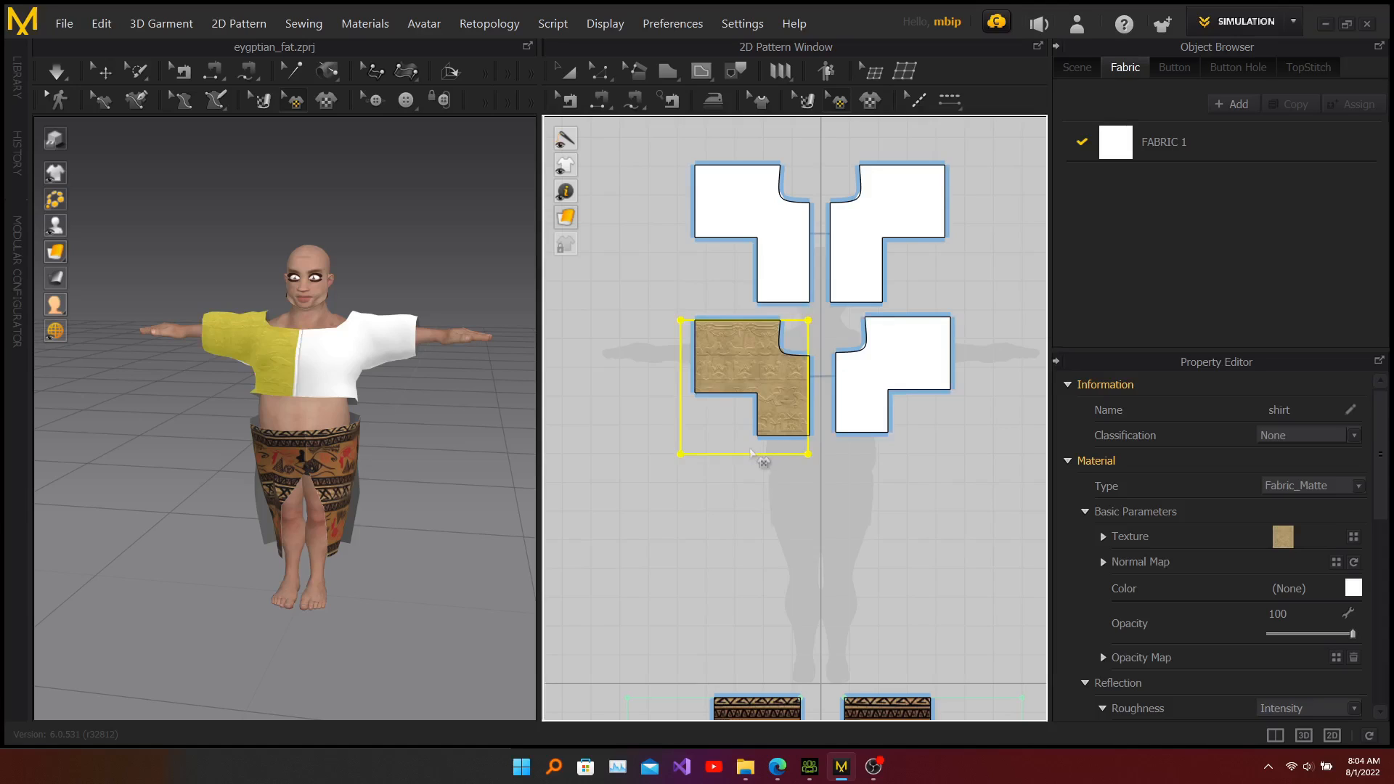
# Step: Add shirt.jpg as a graphic on the right front piece and scale it to cover the piece
pyautogui.click(870, 101)
pyautogui.click(298, 253)
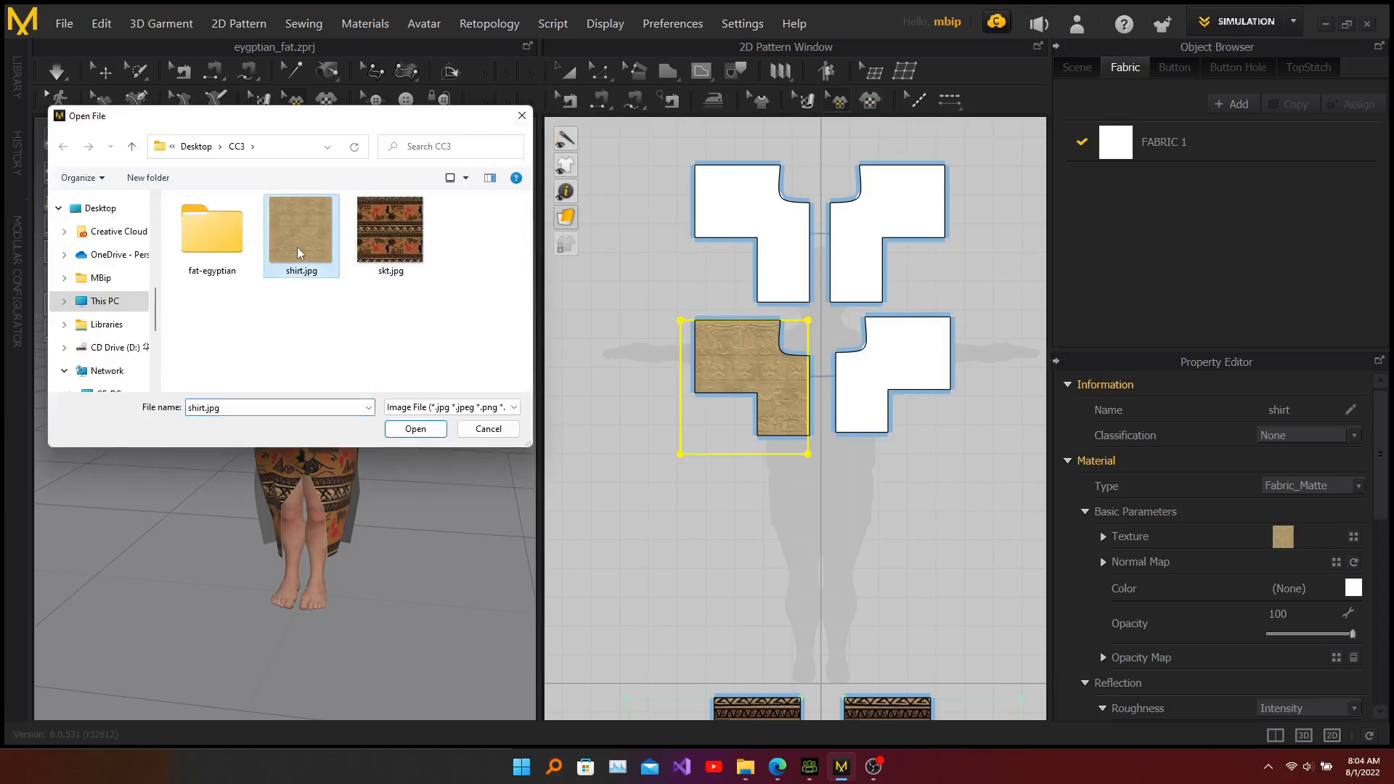
pyautogui.click(419, 429)
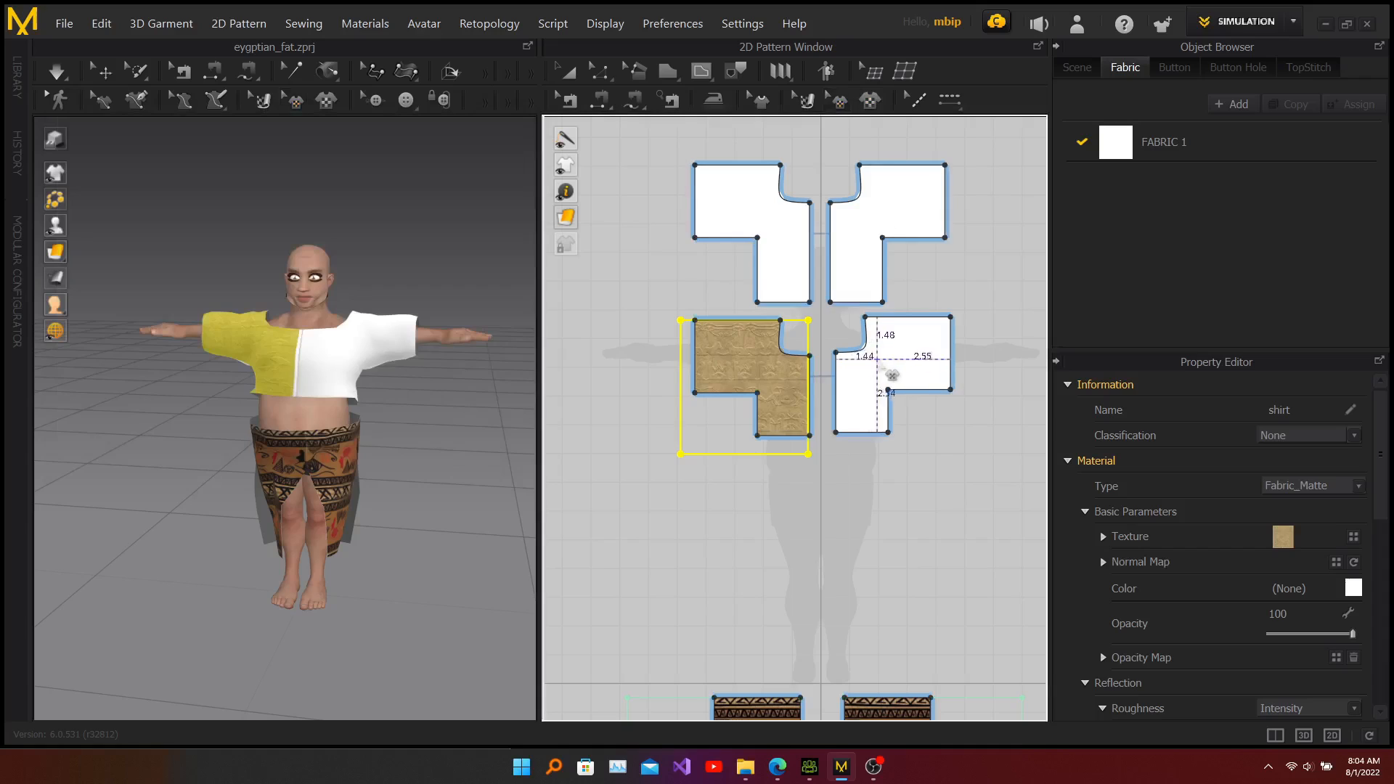
pyautogui.click(908, 373)
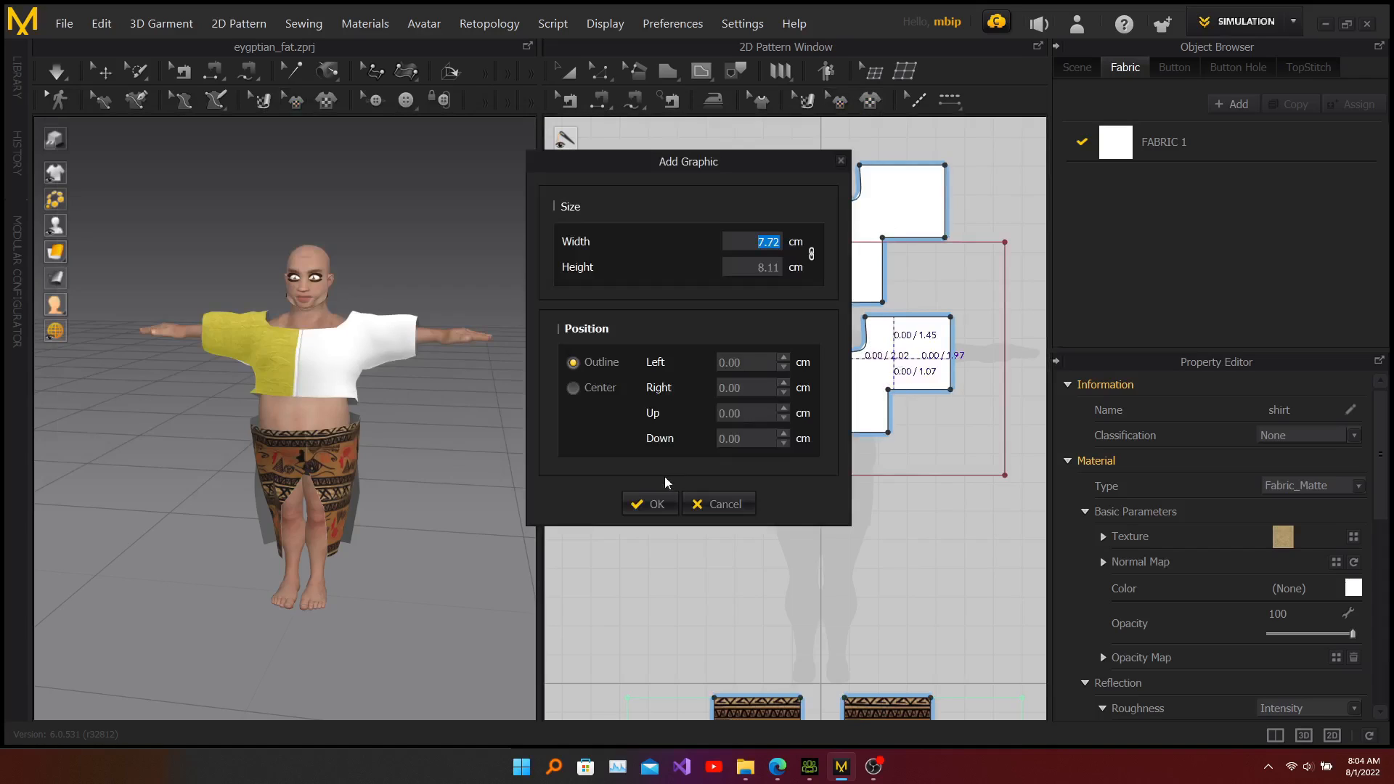
pyautogui.click(657, 504)
pyautogui.click(895, 360)
pyautogui.moveTo(928, 324); pyautogui.dragTo(924, 330)
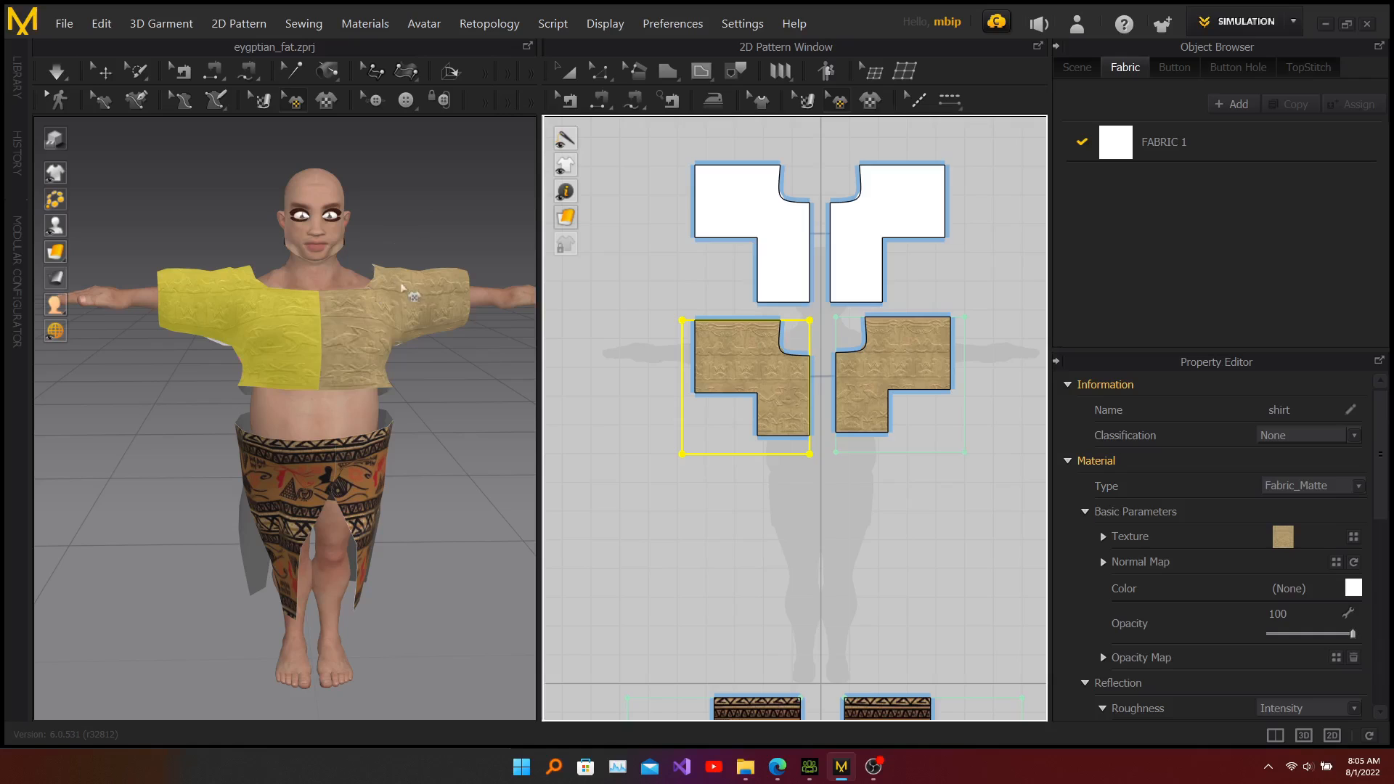
# Step: Add shirt.jpg as a graphic on the left back piece and scale it to cover the piece
pyautogui.click(376, 210)
pyautogui.moveTo(425, 340); pyautogui.dragTo(113, 341, button='right')
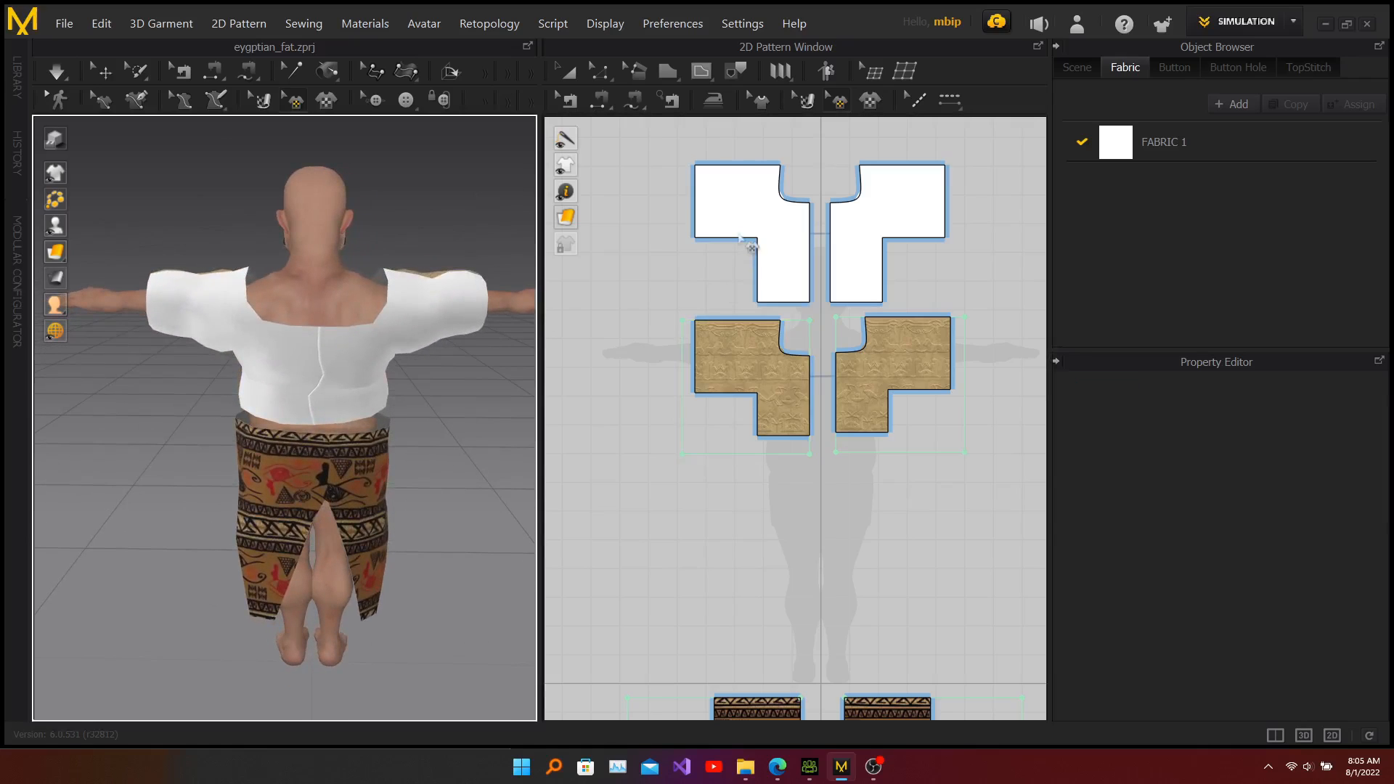
pyautogui.click(870, 100)
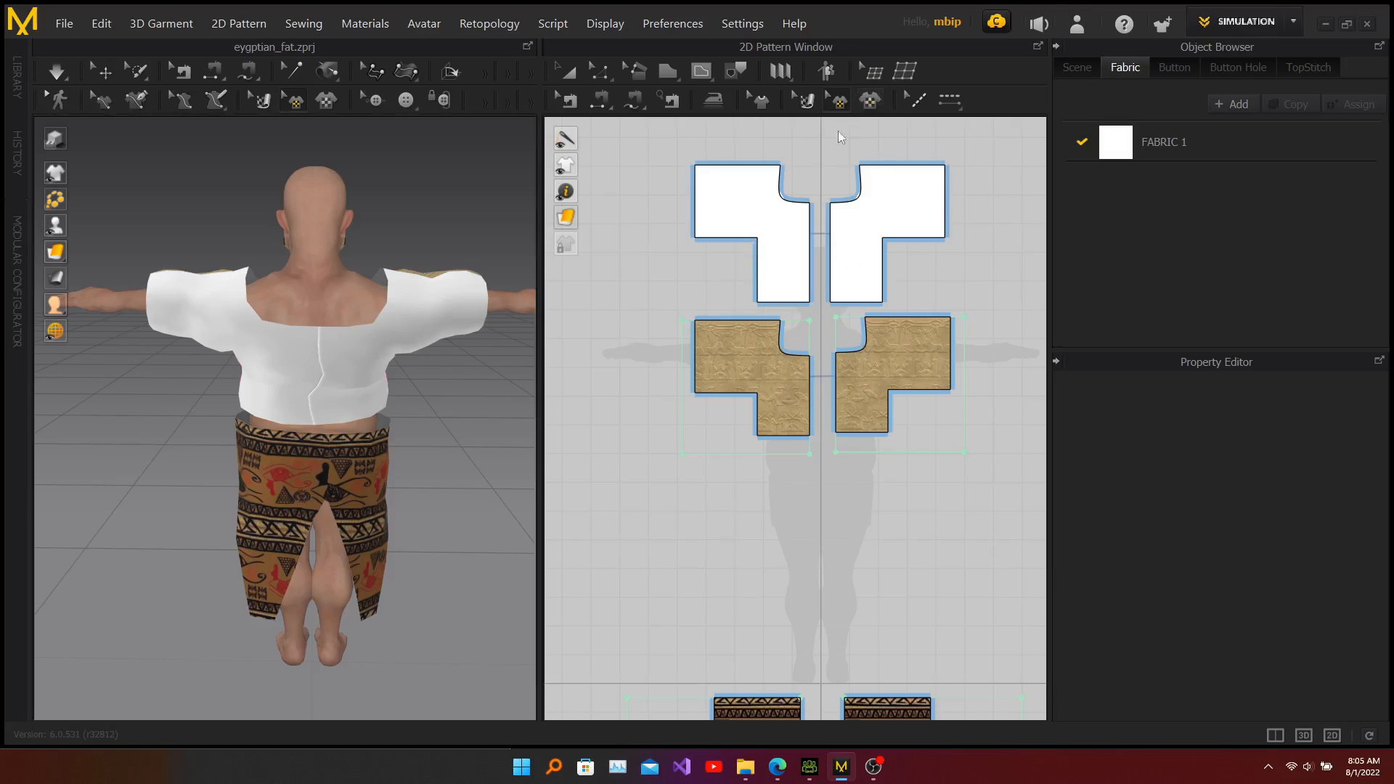
pyautogui.click(312, 270)
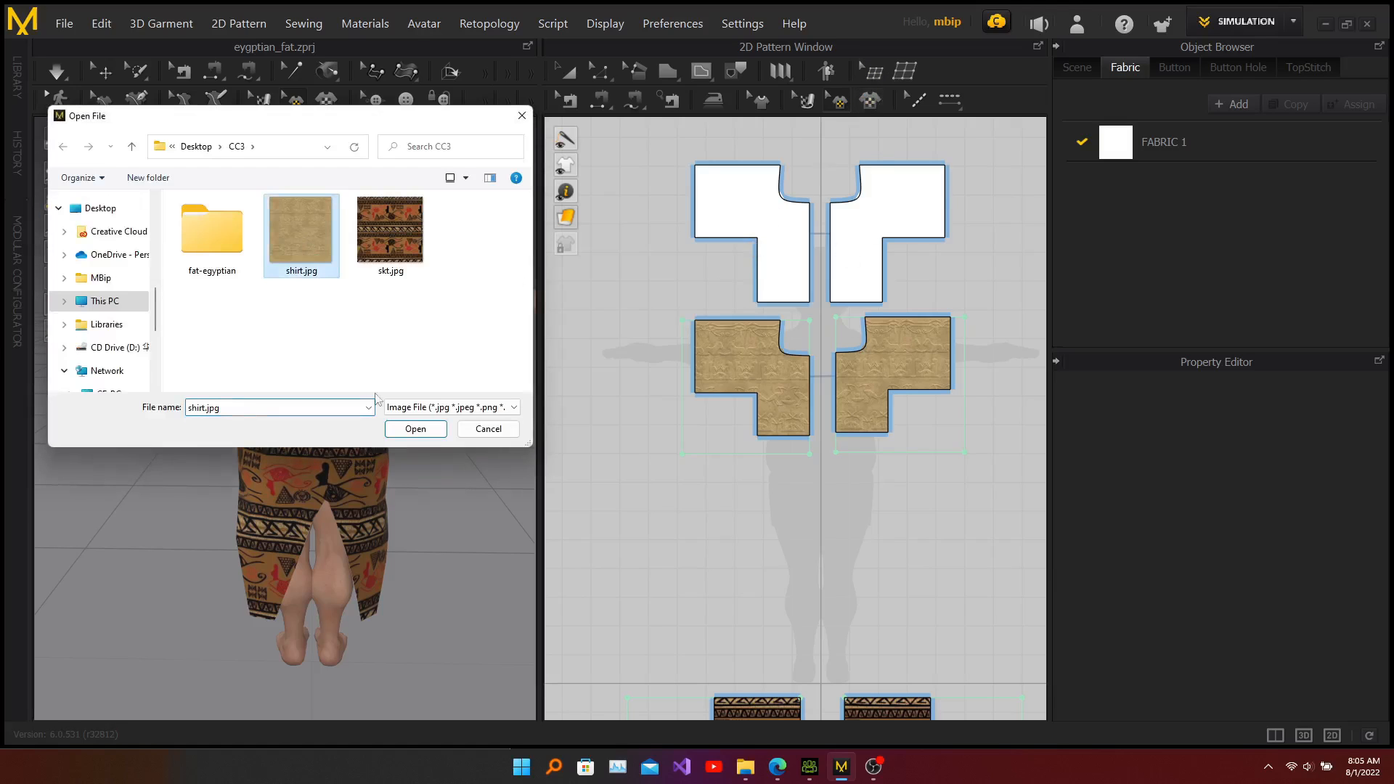
pyautogui.click(411, 429)
pyautogui.click(753, 213)
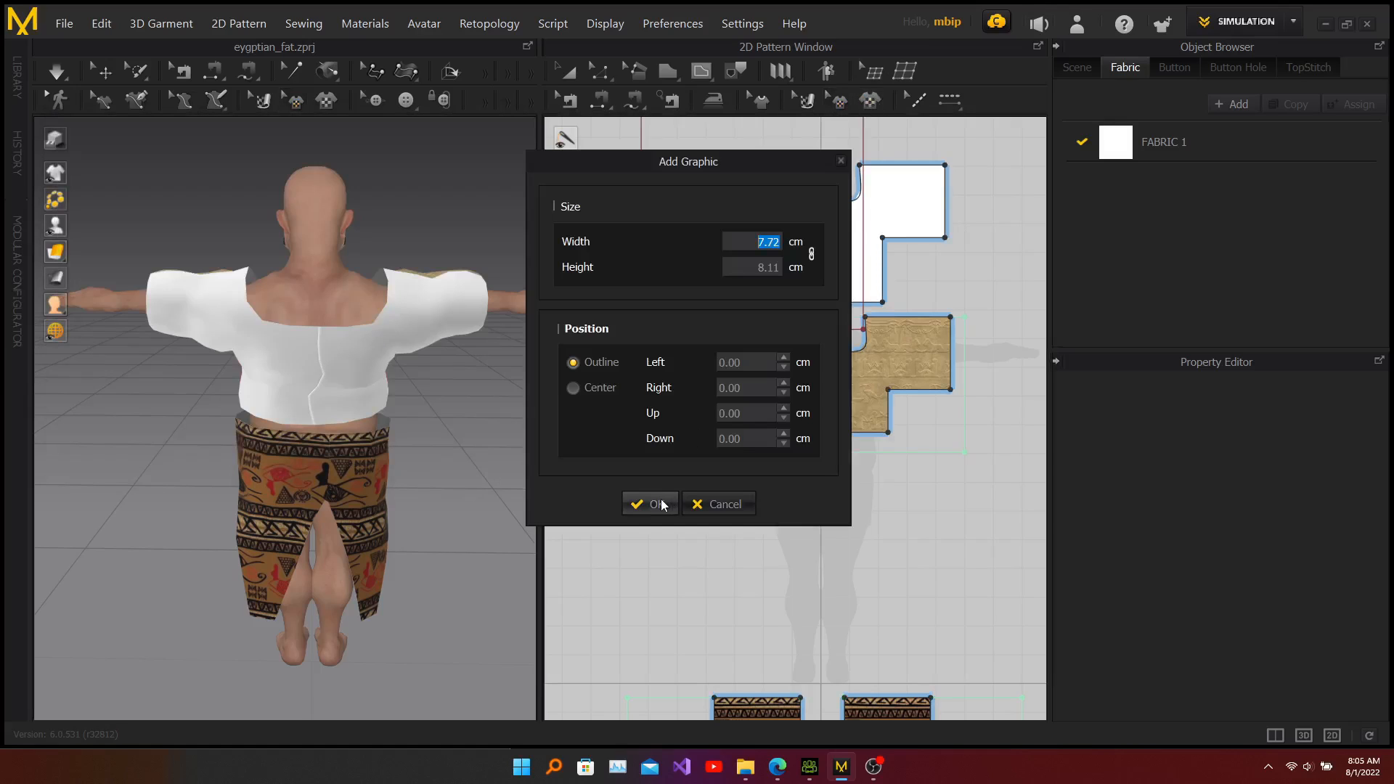
pyautogui.click(663, 503)
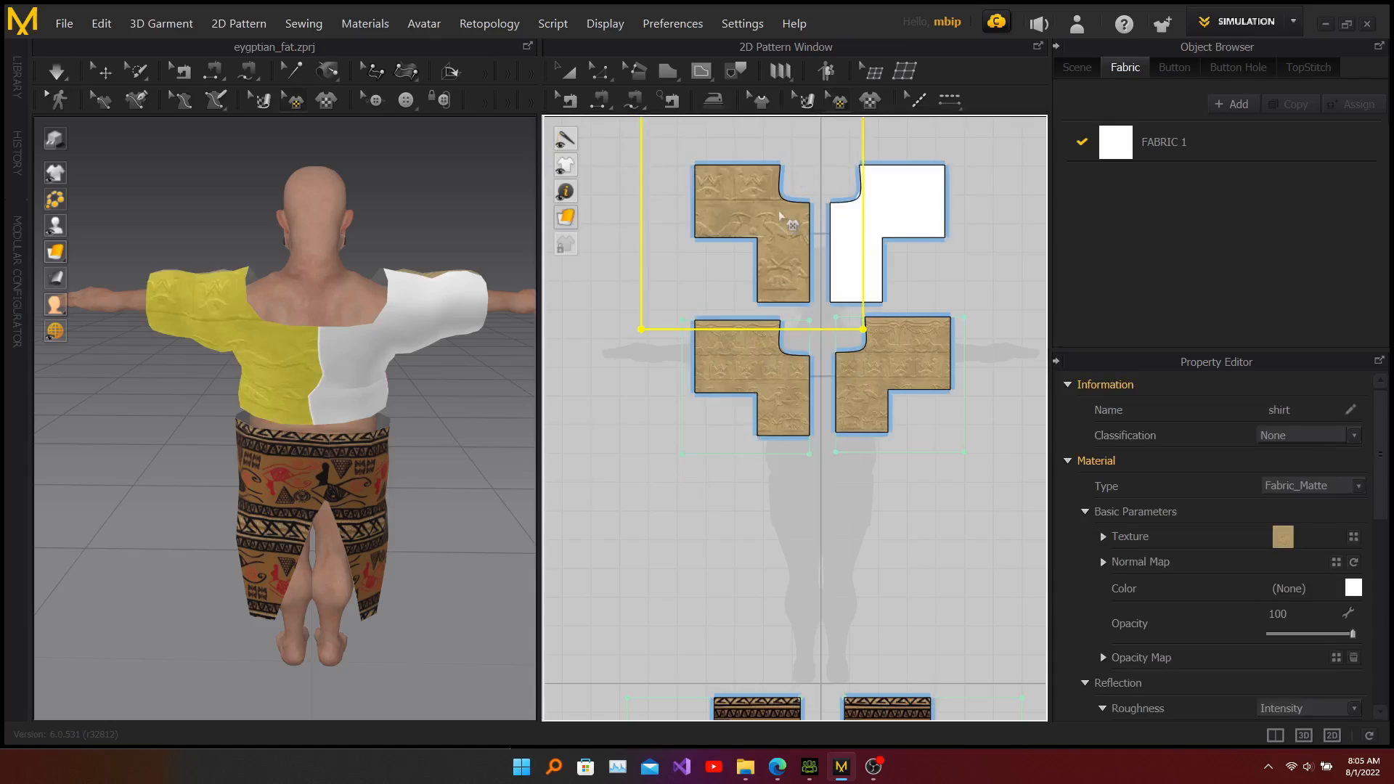
pyautogui.moveTo(796, 261); pyautogui.dragTo(783, 365, button='middle')
pyautogui.scroll(3, 778, 333)
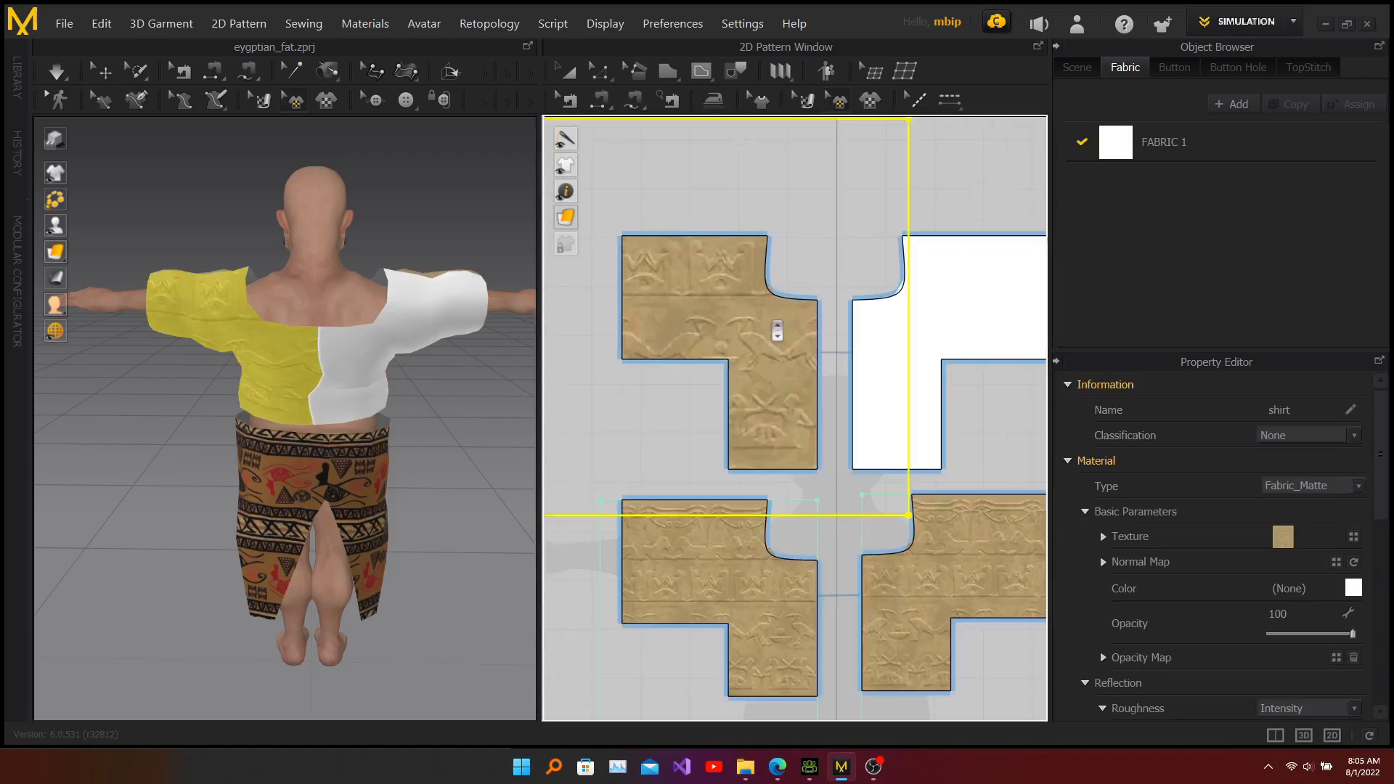
pyautogui.scroll(-5, 777, 331)
pyautogui.click(773, 326)
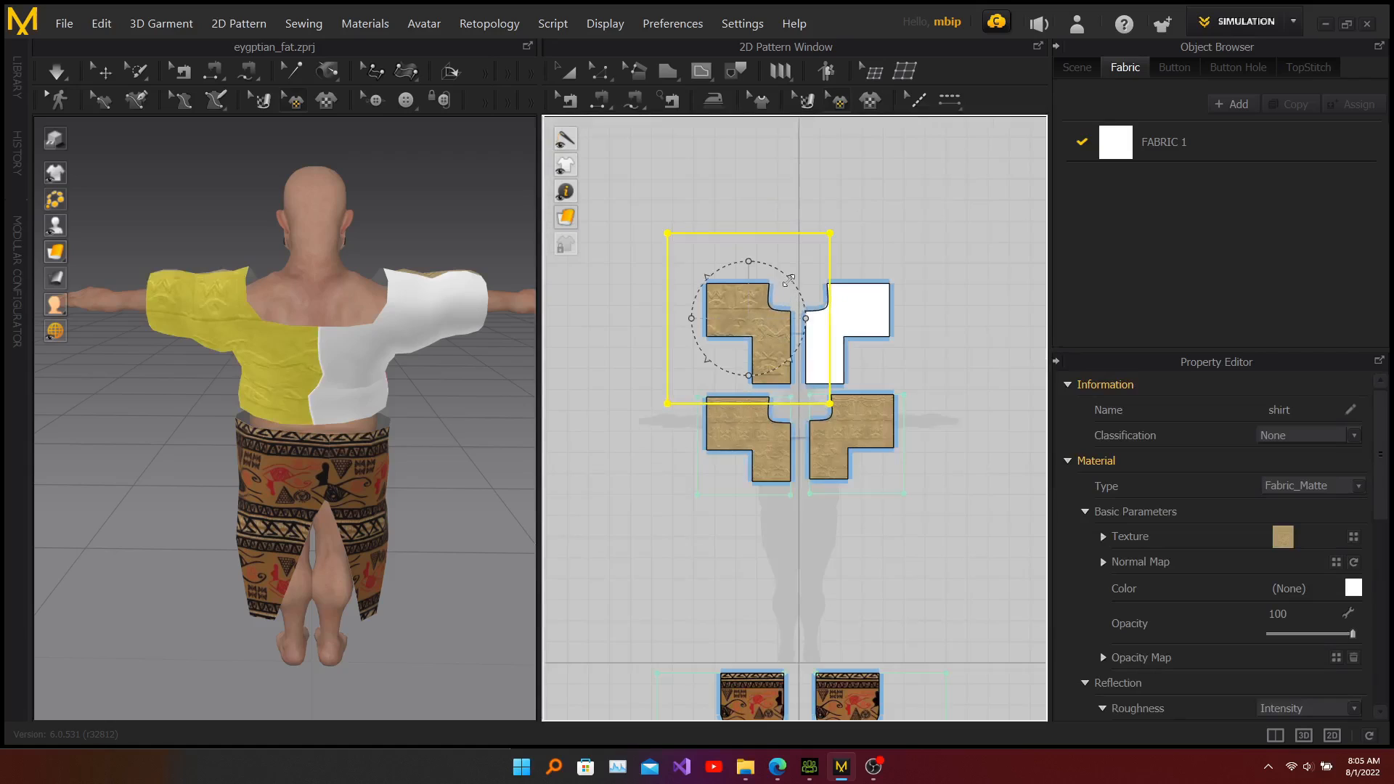
pyautogui.moveTo(780, 285); pyautogui.dragTo(750, 308)
# Step: Add shirt.jpg as a graphic on the right back piece and scale it to cover the piece
pyautogui.click(952, 310)
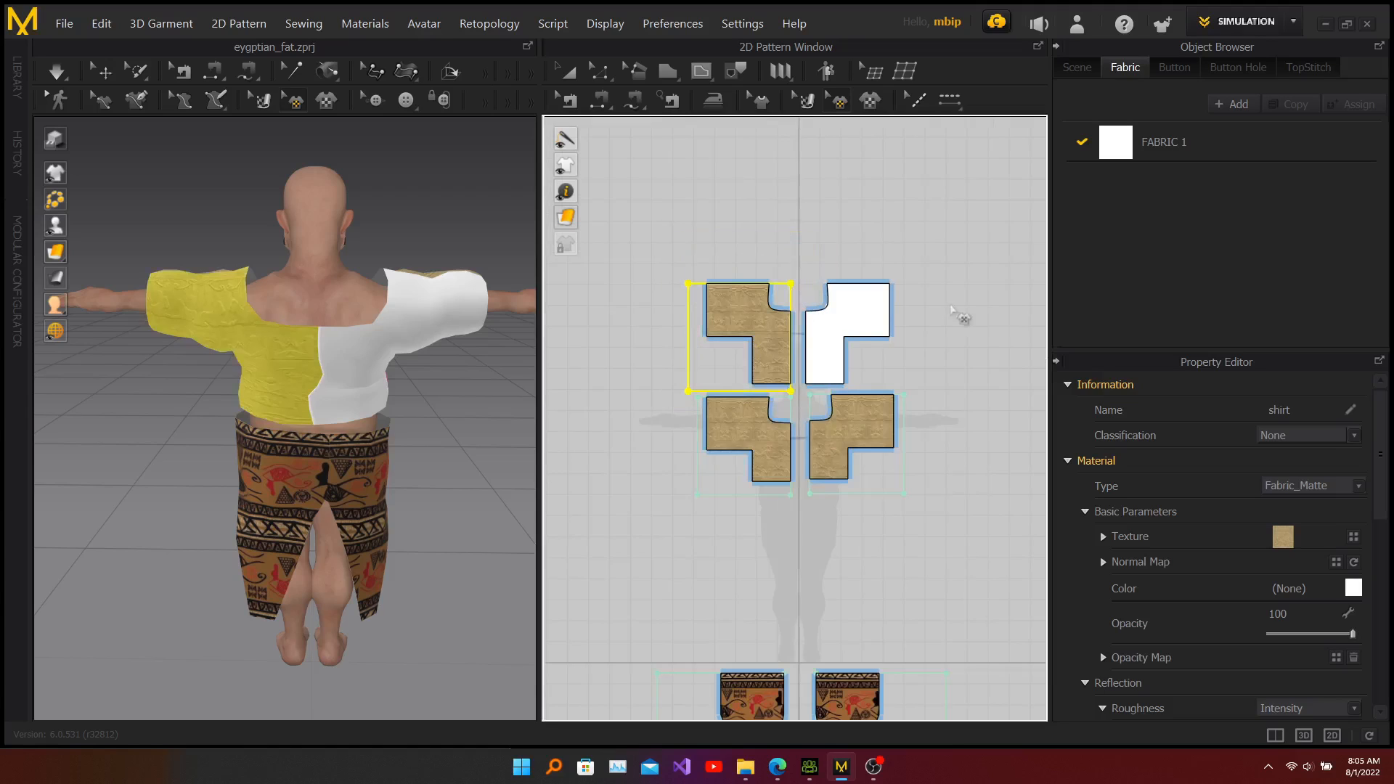
pyautogui.click(871, 100)
pyautogui.click(305, 238)
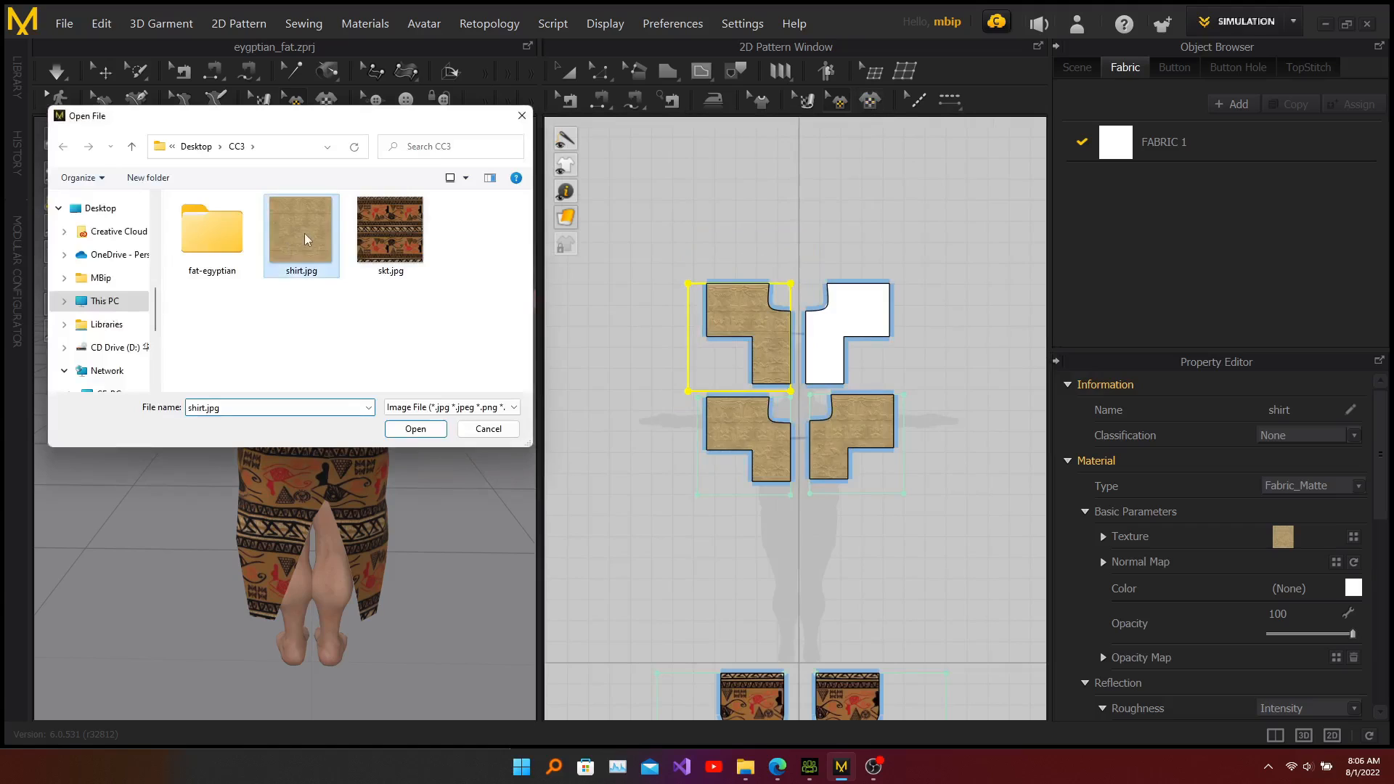
pyautogui.click(423, 431)
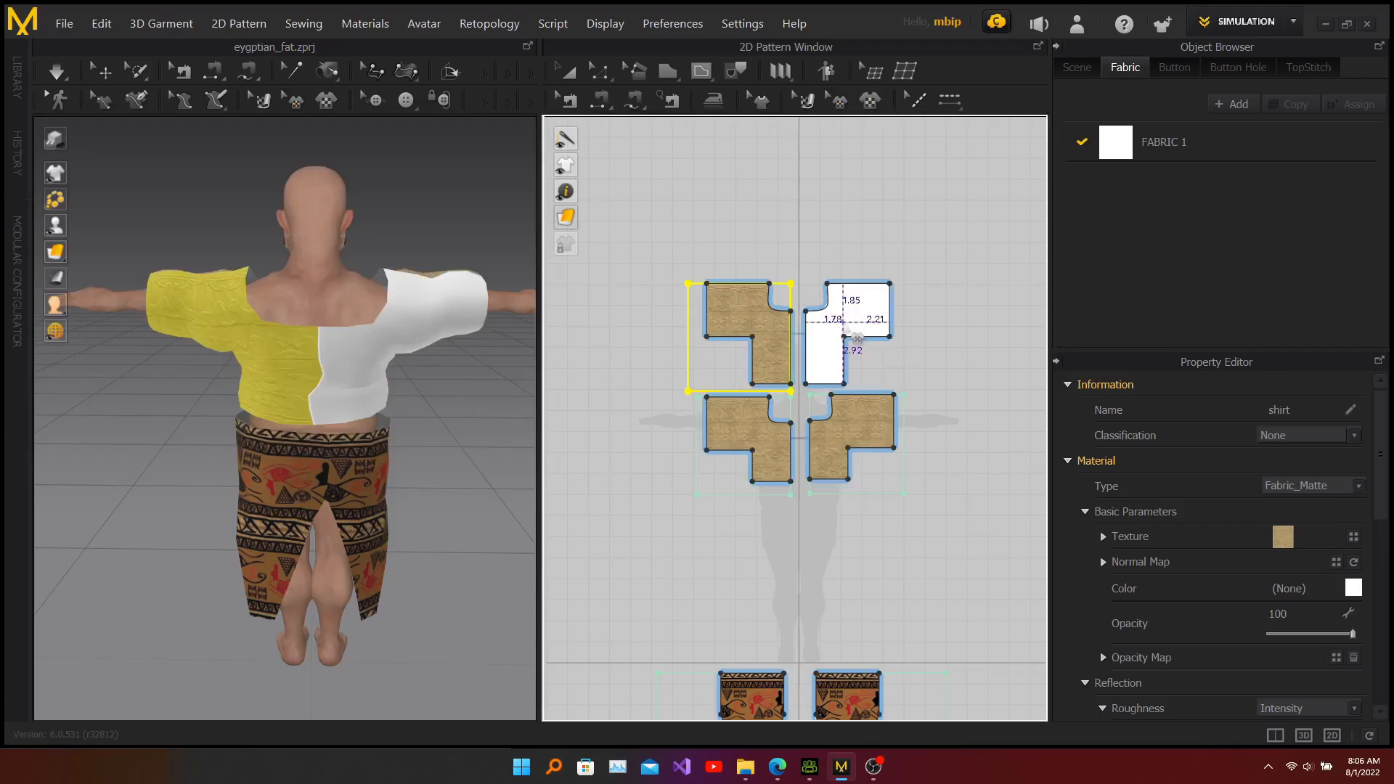
pyautogui.click(854, 333)
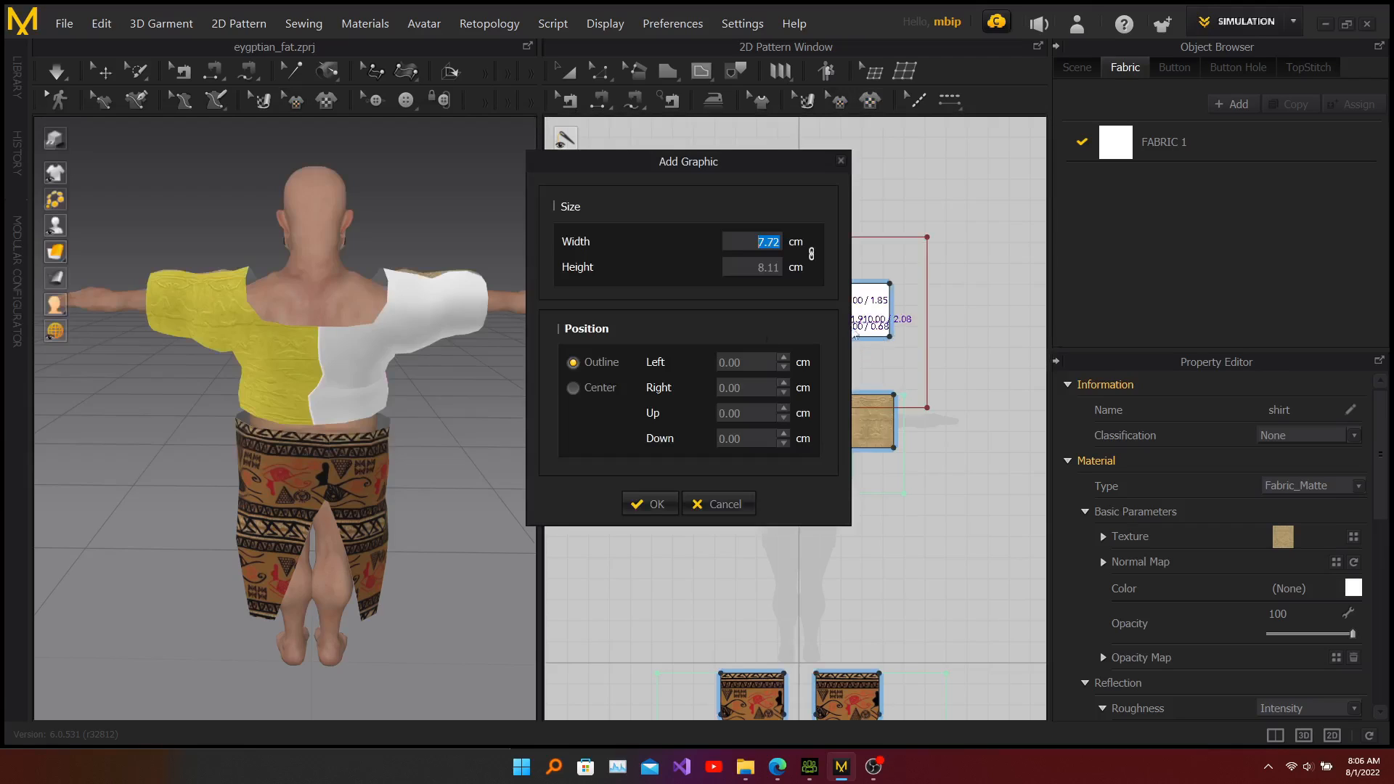
pyautogui.click(653, 506)
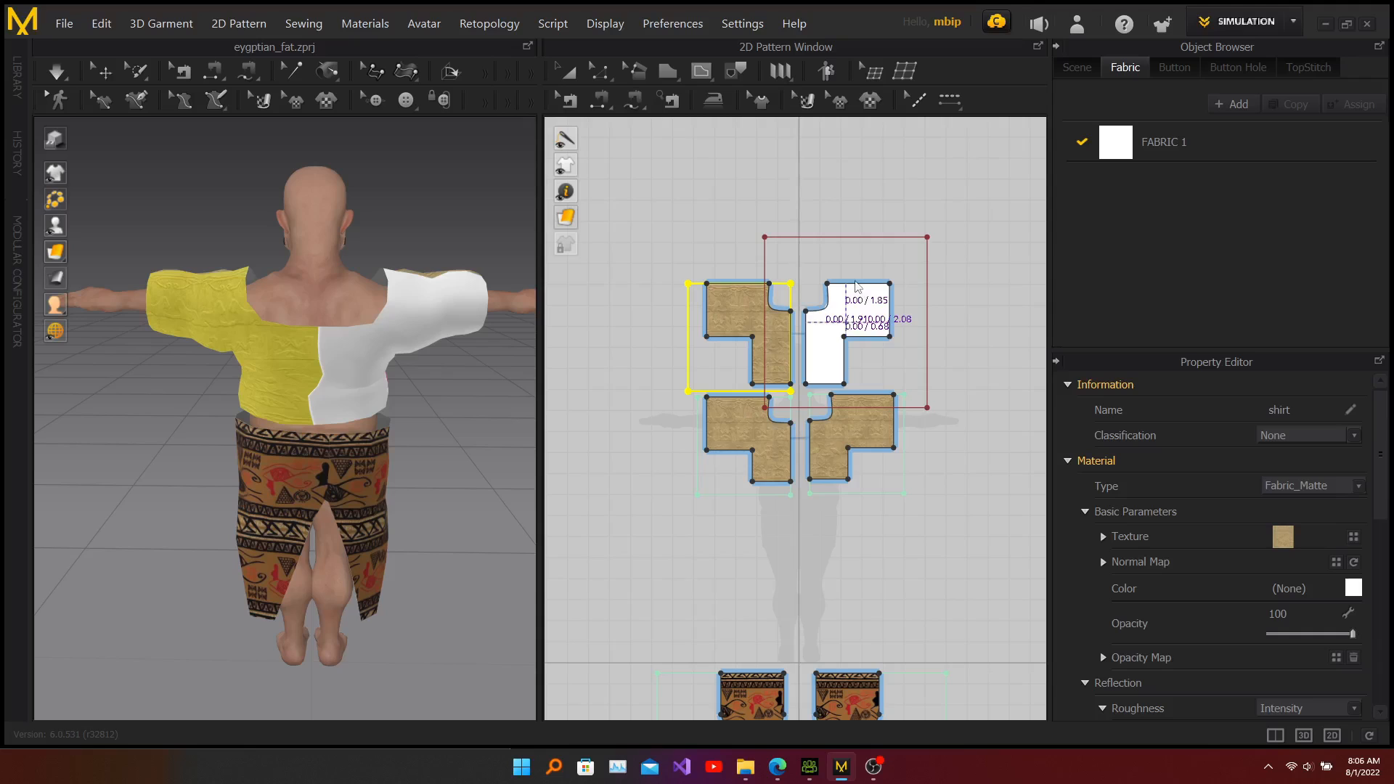
pyautogui.click(855, 286)
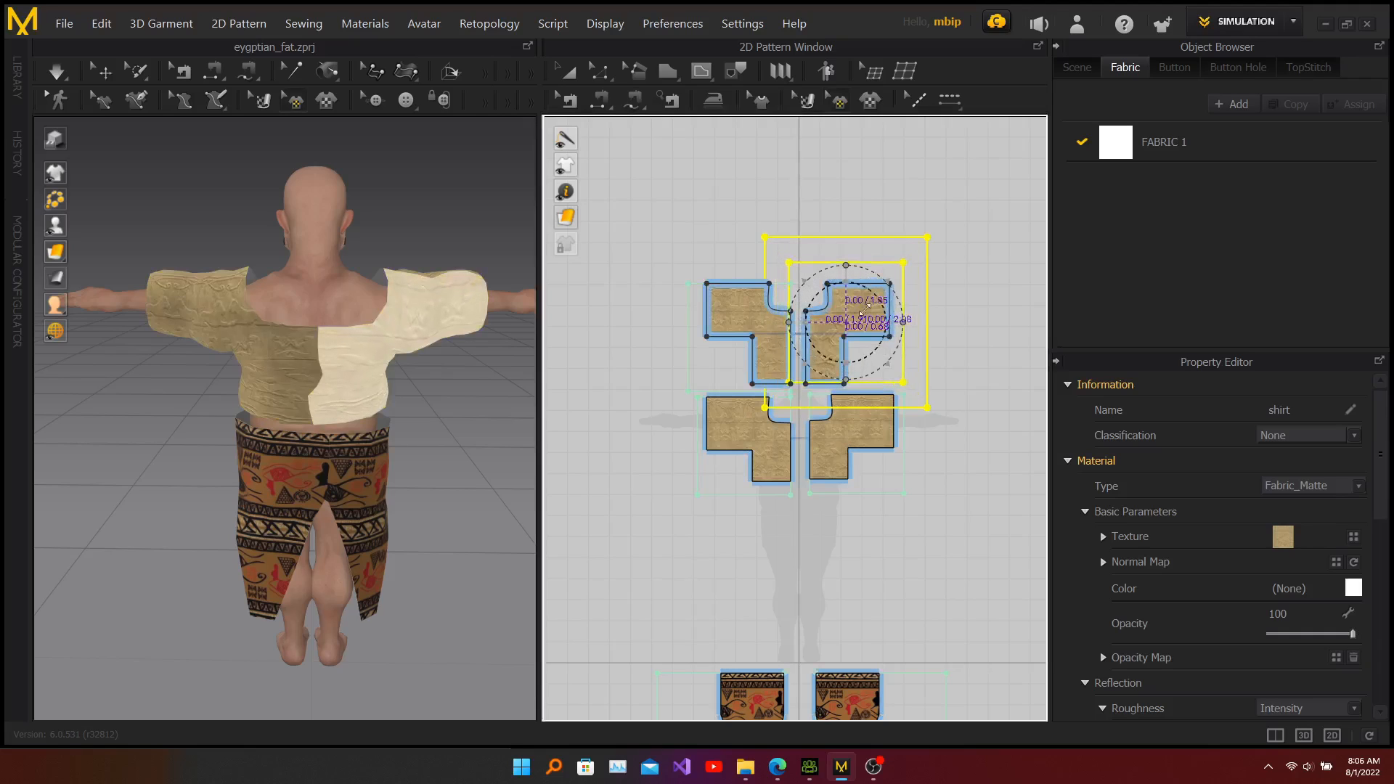
pyautogui.moveTo(869, 305); pyautogui.dragTo(855, 319)
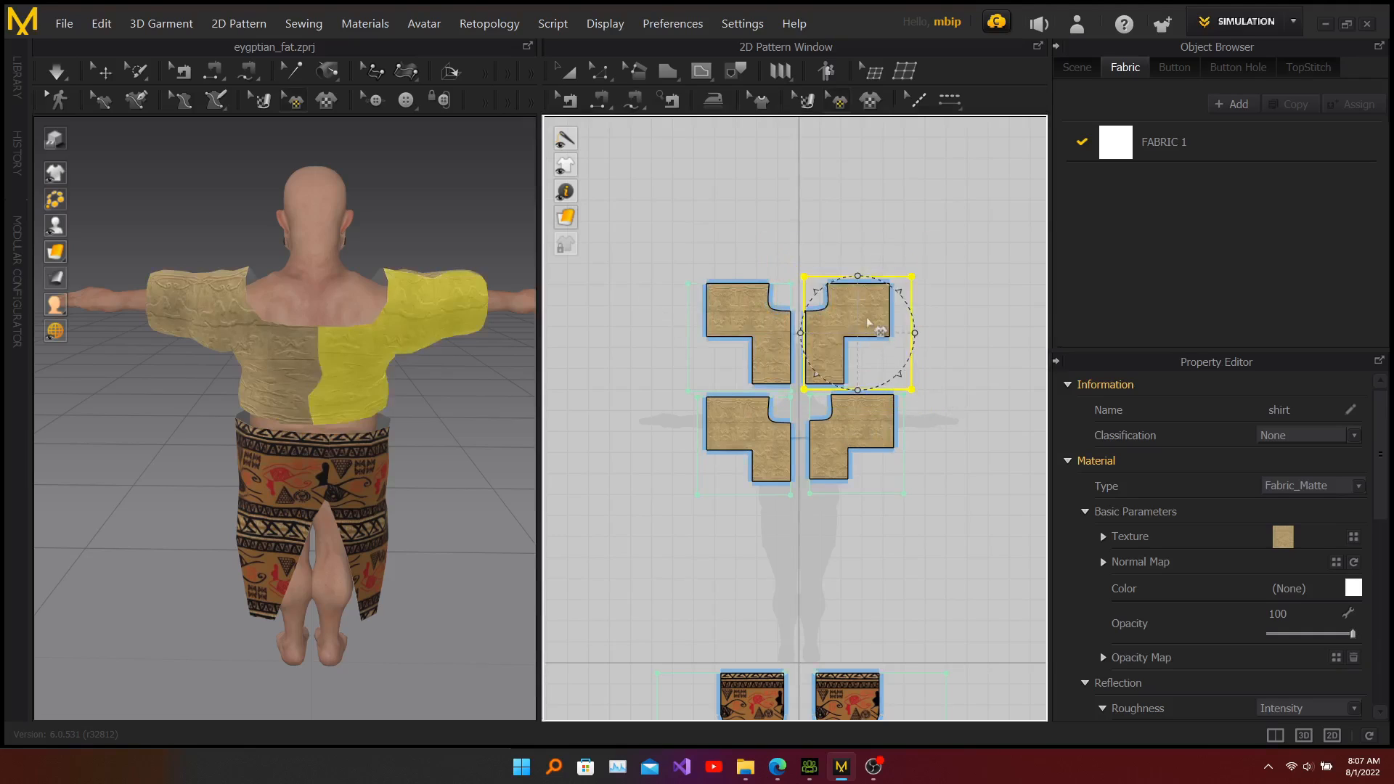
pyautogui.moveTo(870, 319); pyautogui.dragTo(873, 325)
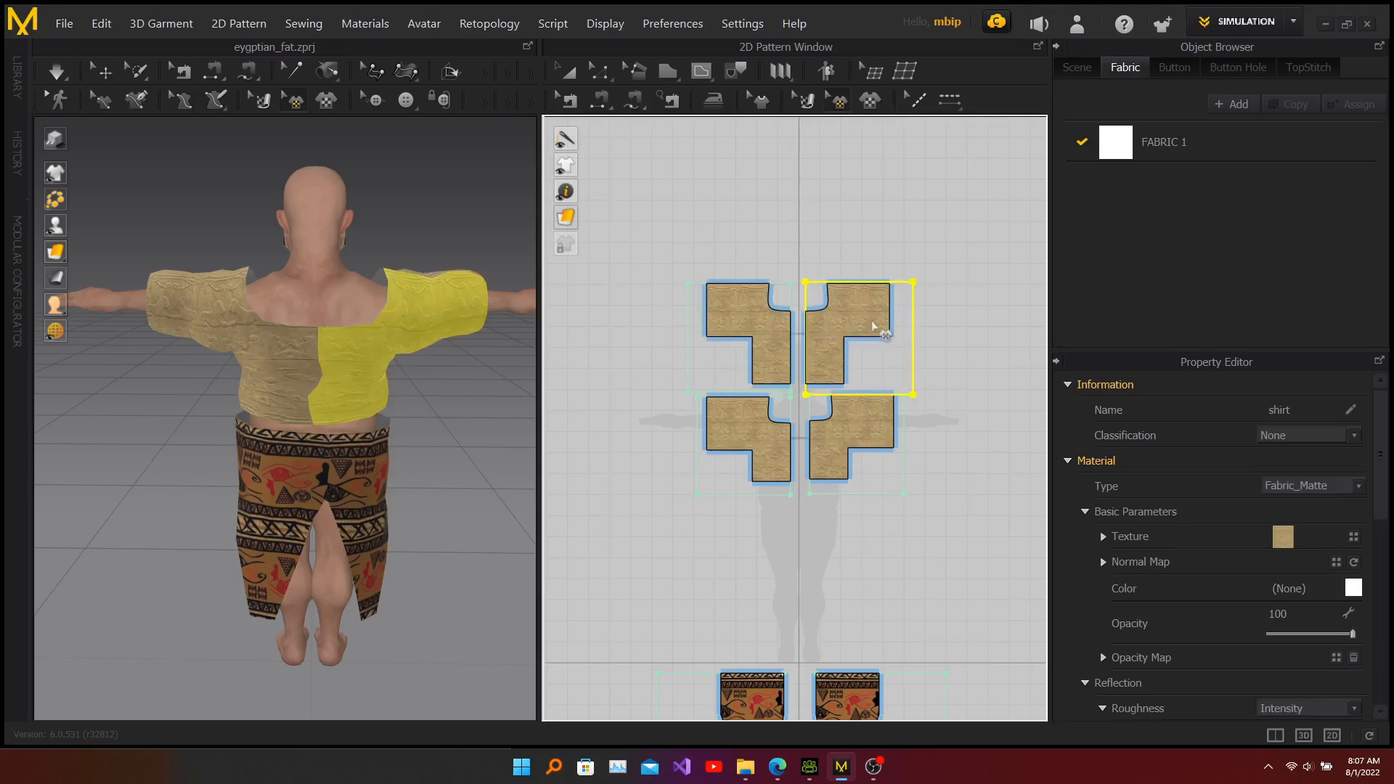
pyautogui.click(737, 230)
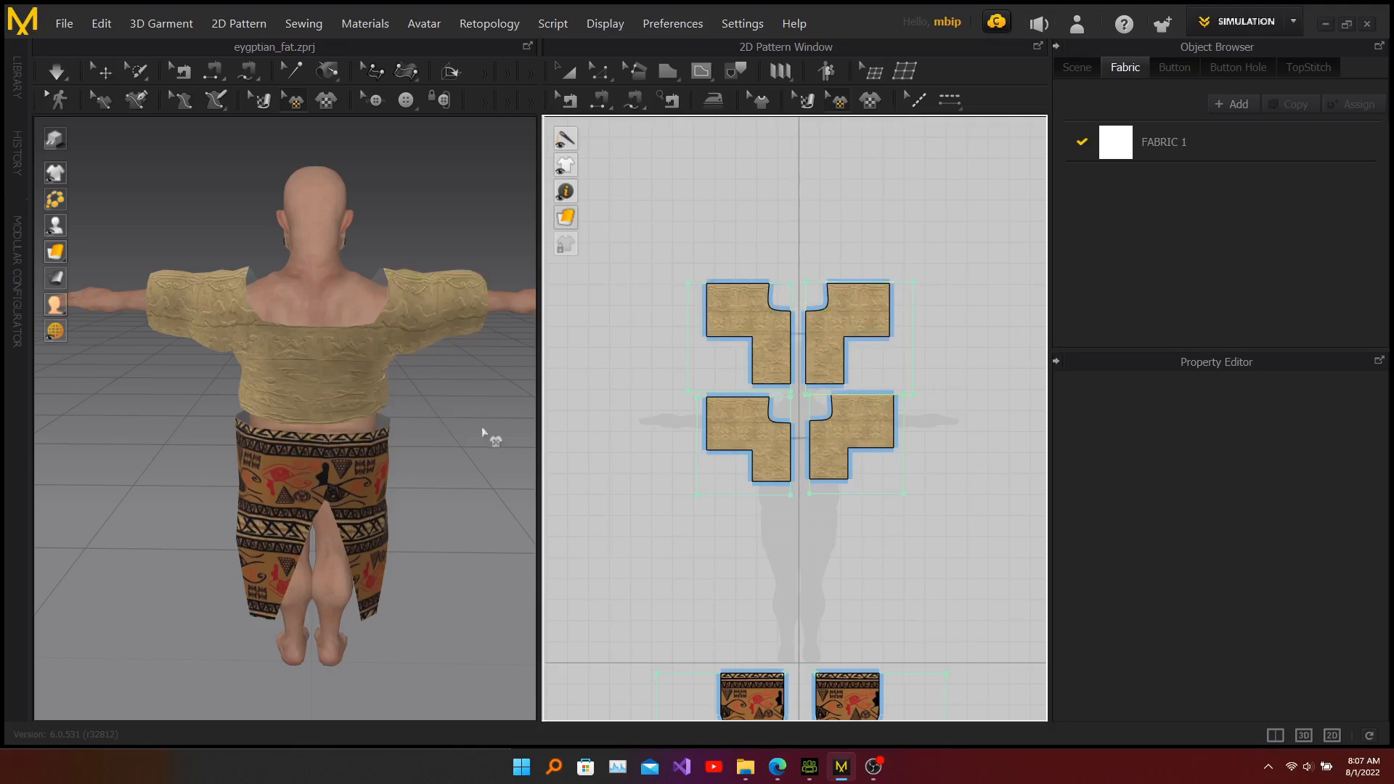
# Step: Select all four bodice pieces and export them as a selected-only OBJ named shirt with the default export settings
pyautogui.moveTo(486, 390); pyautogui.dragTo(286, 395, button='right')
pyautogui.moveTo(472, 391); pyautogui.dragTo(328, 384, button='right')
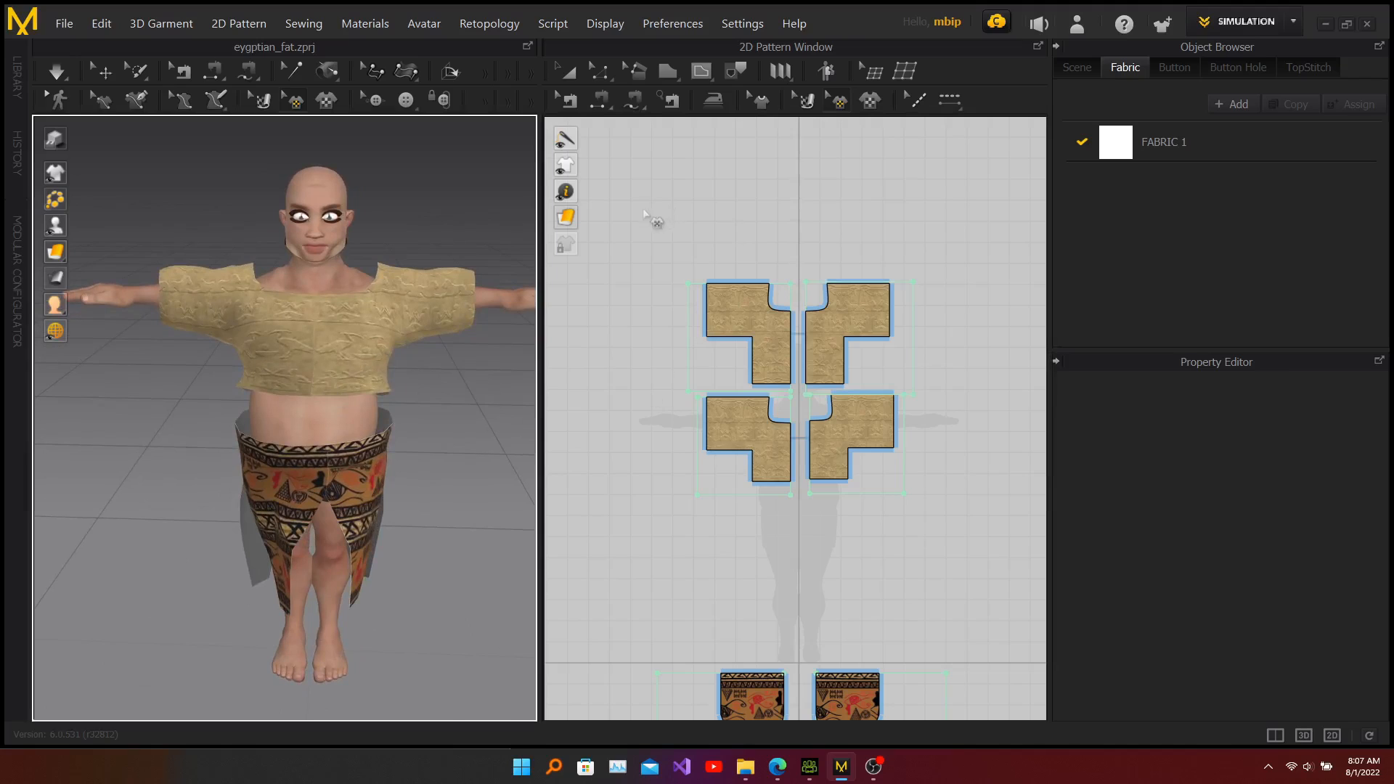
pyautogui.click(567, 73)
pyautogui.moveTo(671, 248); pyautogui.dragTo(986, 540)
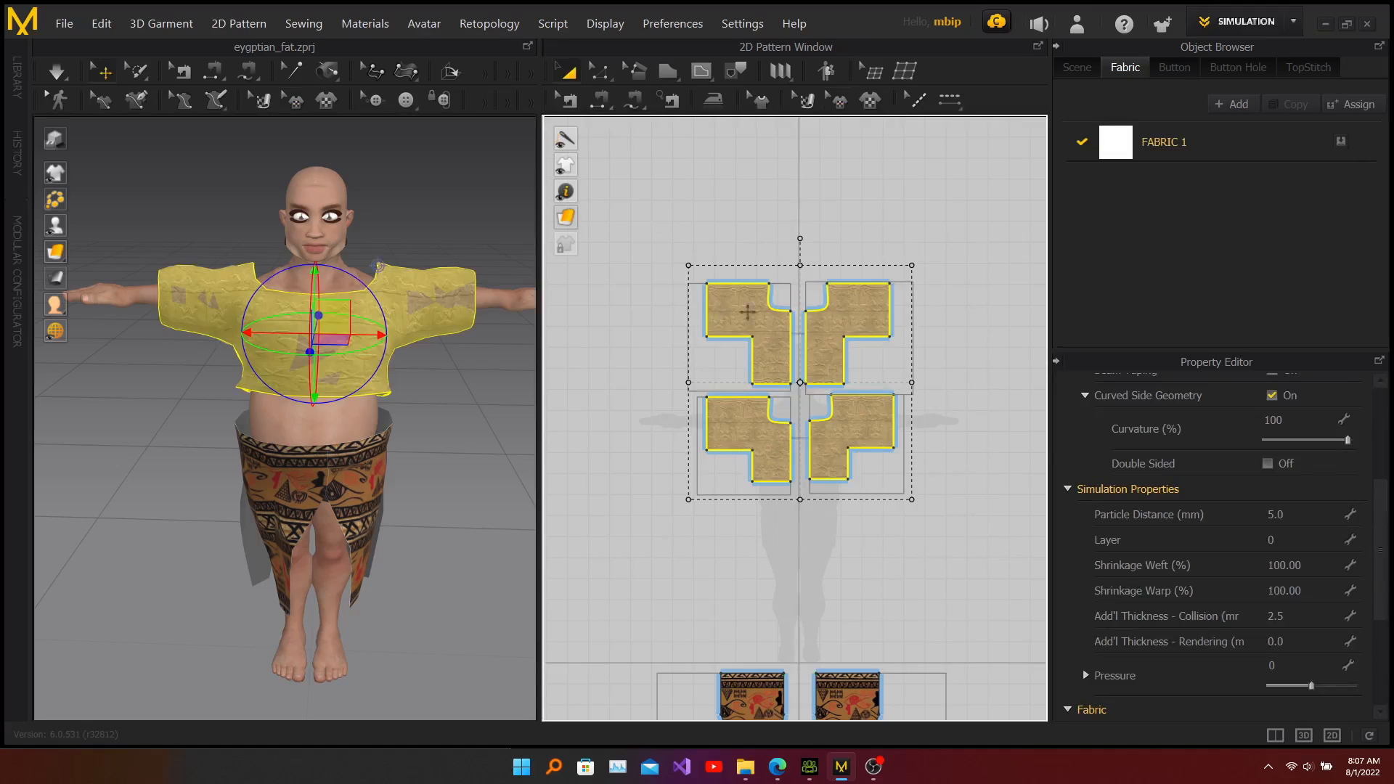
pyautogui.click(64, 25)
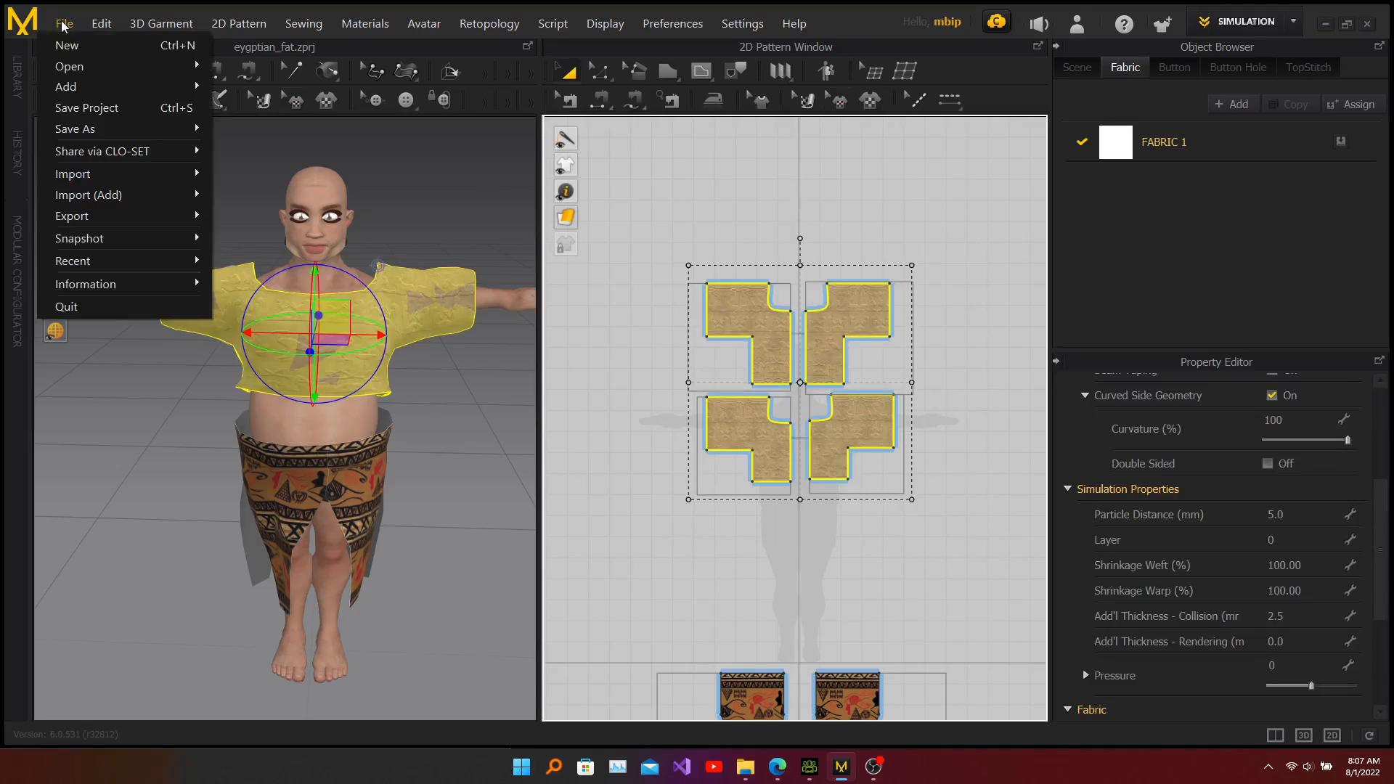
pyautogui.moveTo(100, 212)
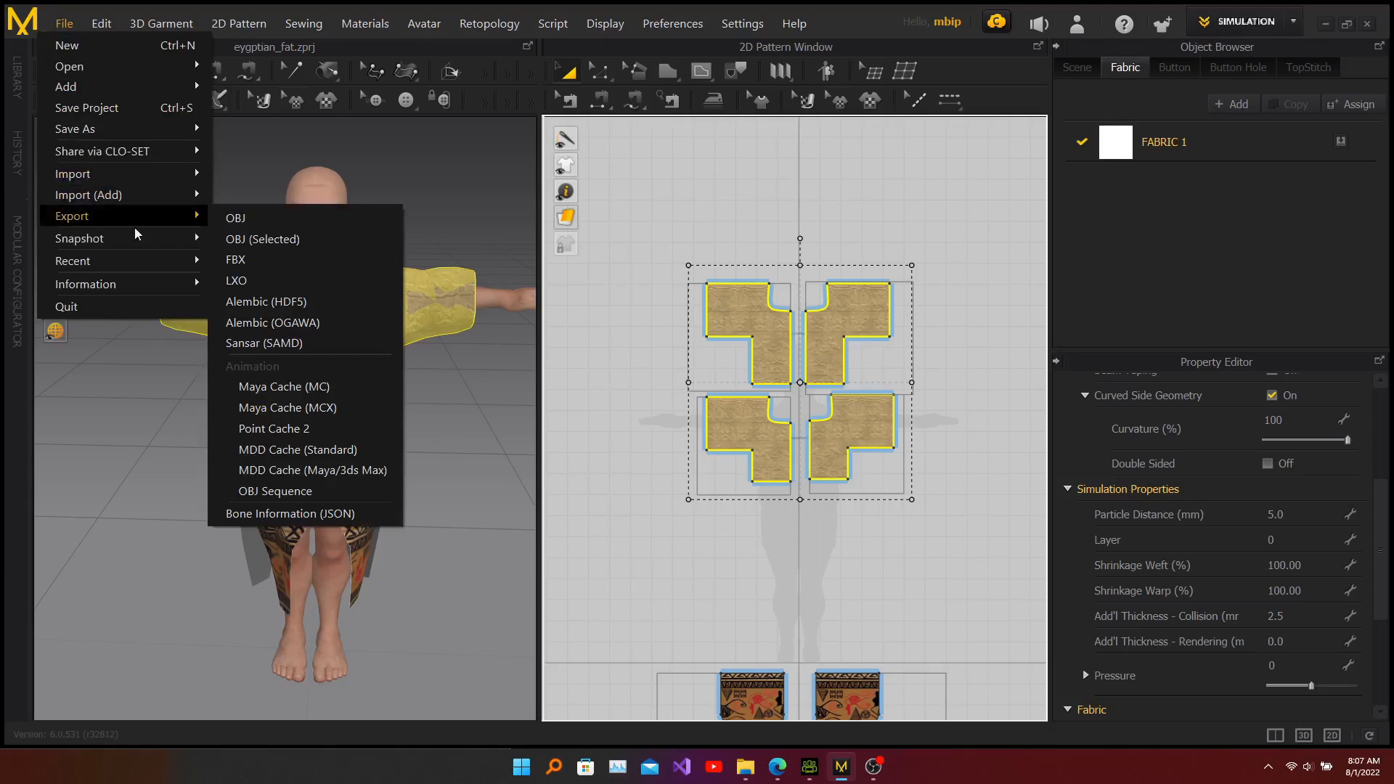
pyautogui.click(259, 240)
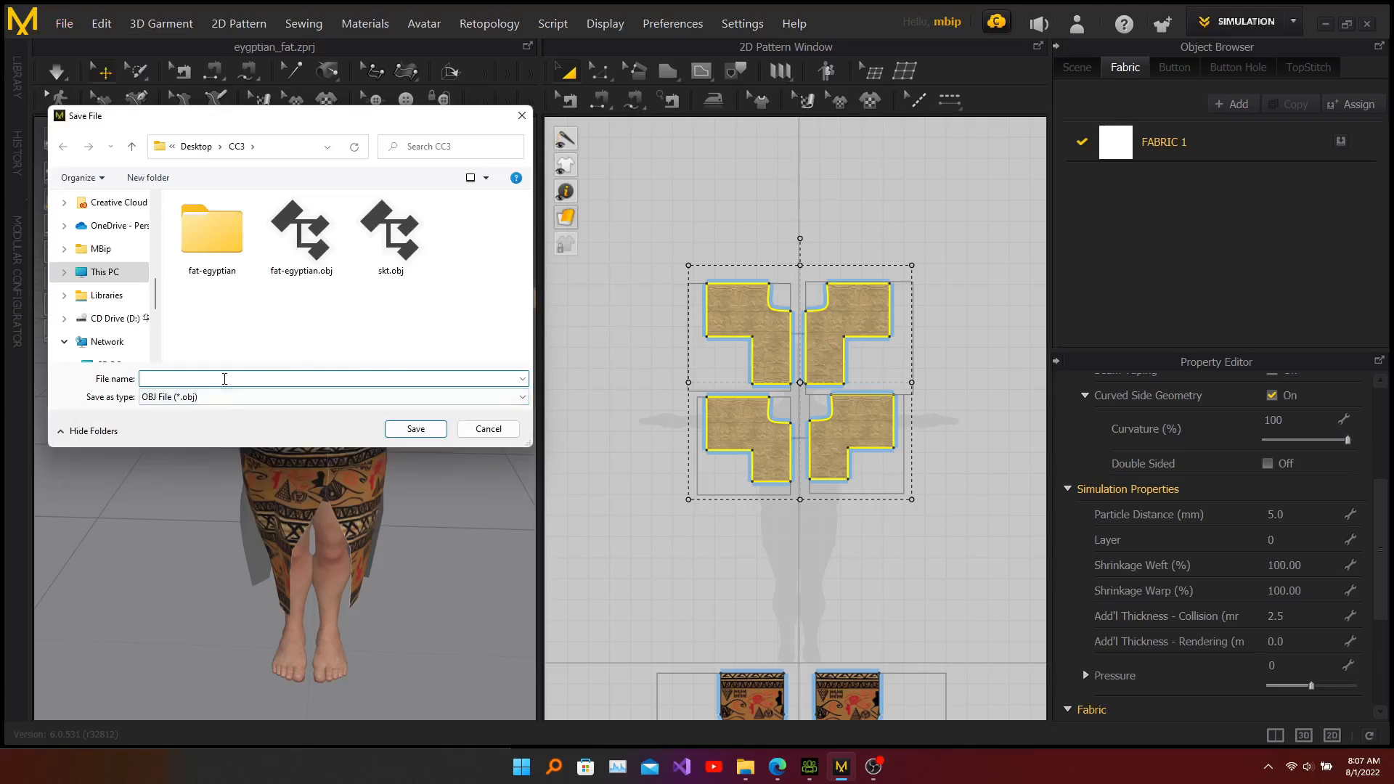
pyautogui.write('shirt')
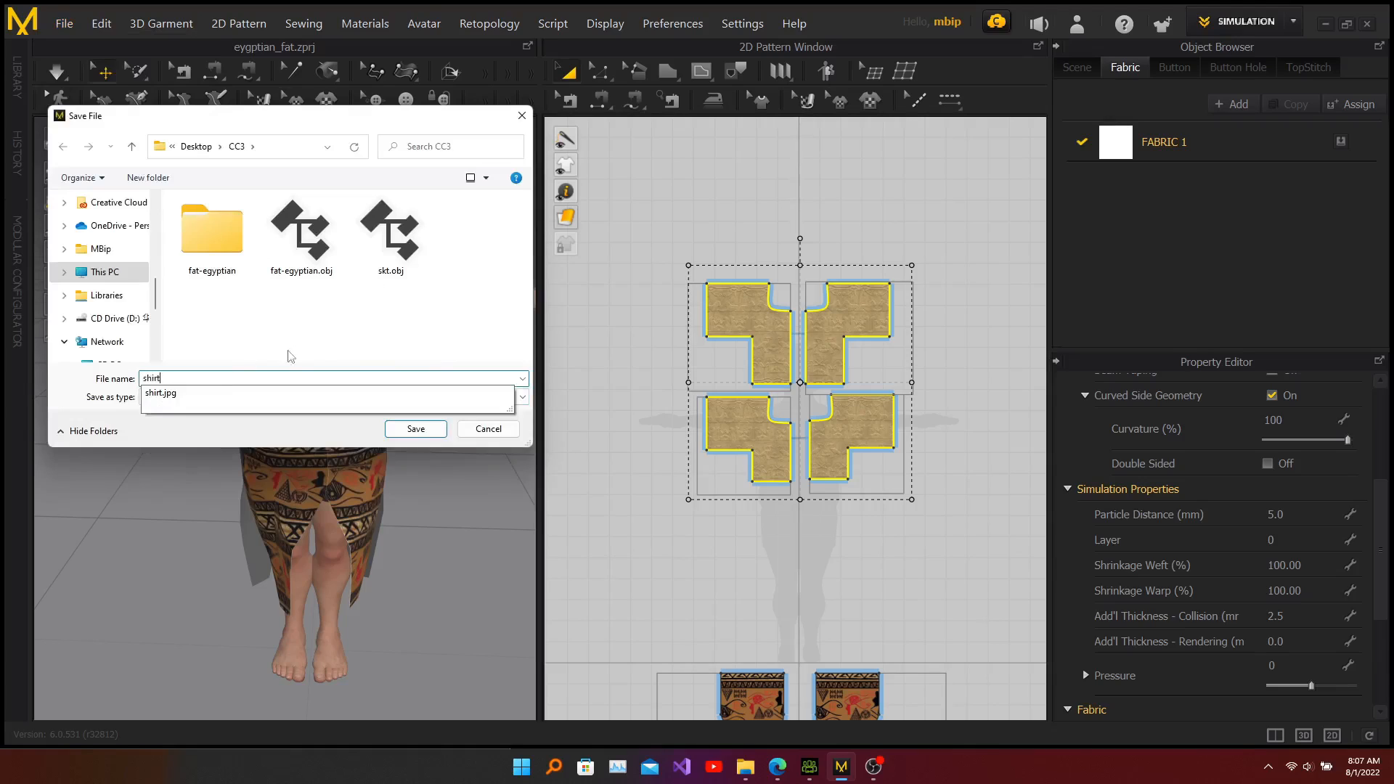
pyautogui.click(389, 326)
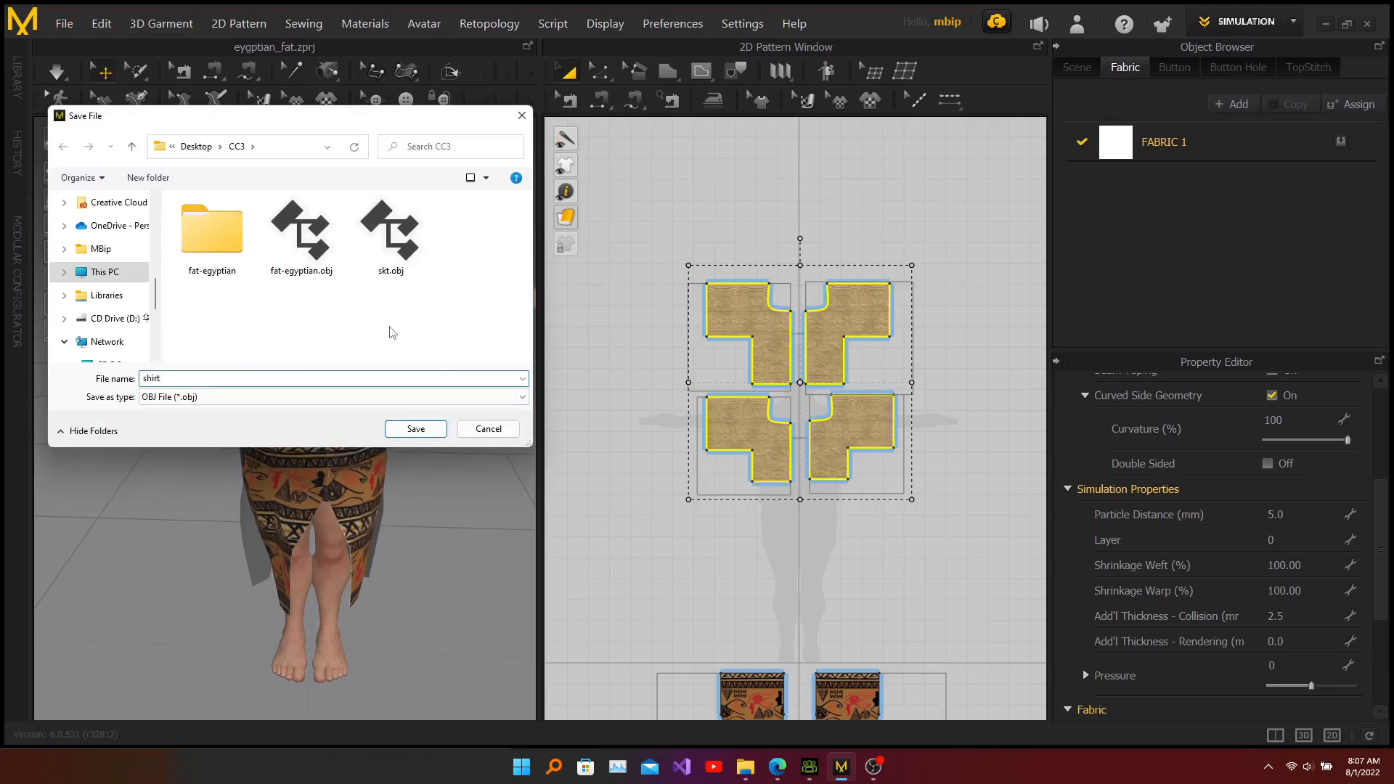
pyautogui.click(416, 429)
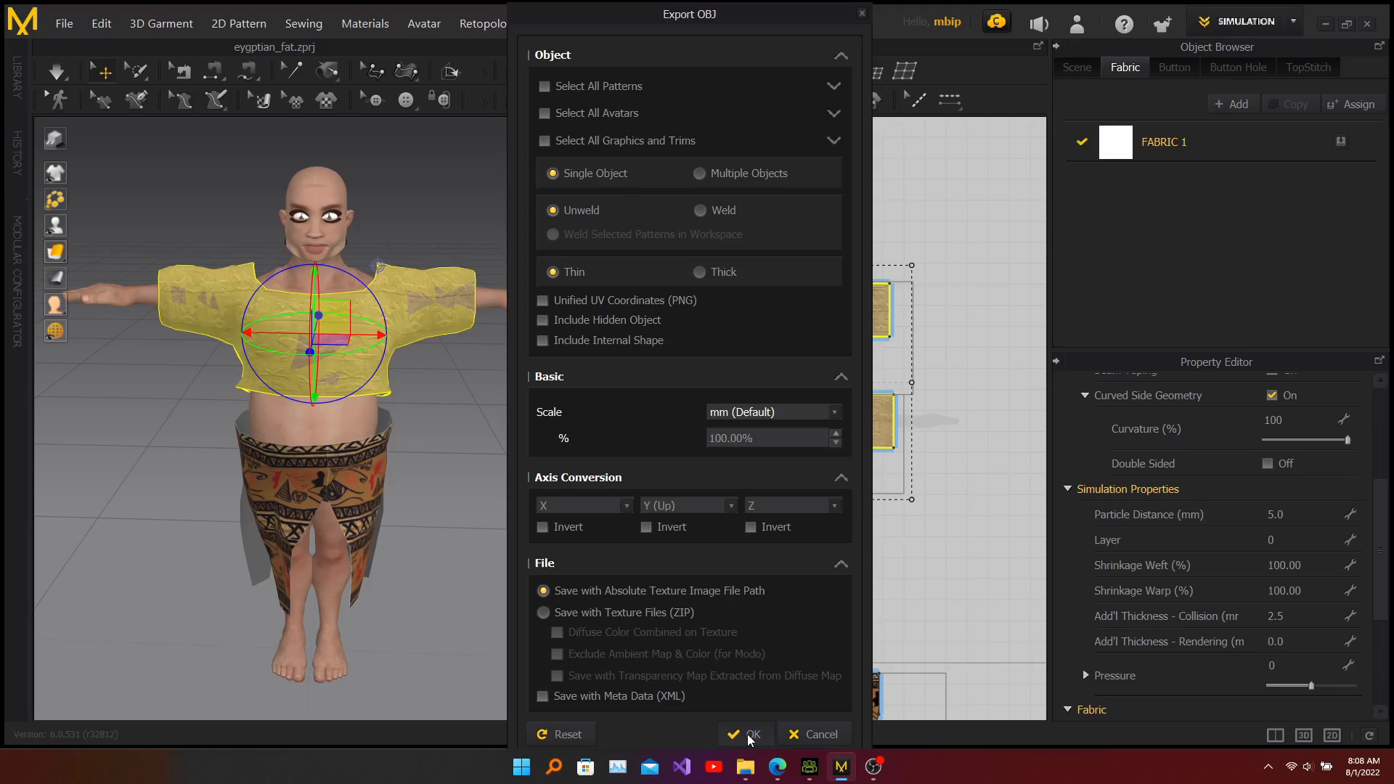
pyautogui.click(749, 736)
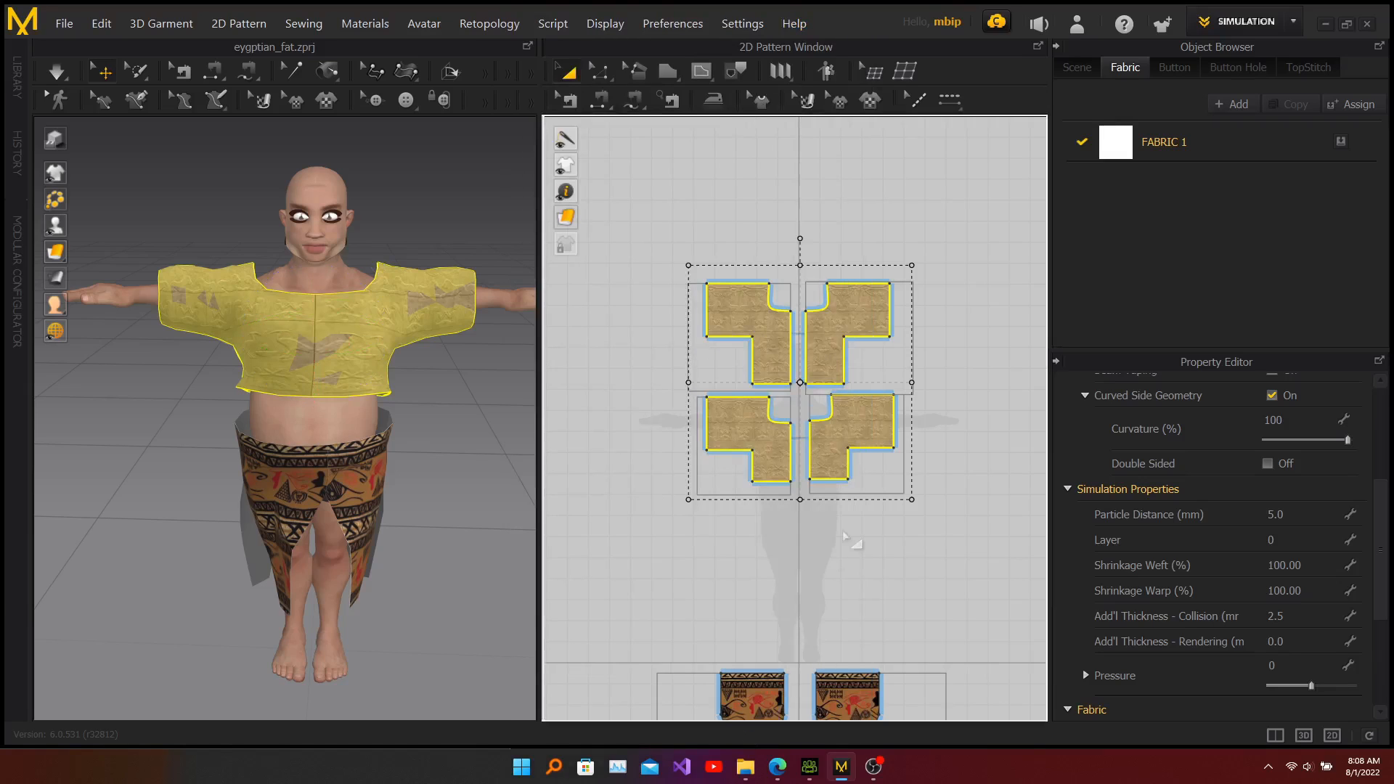
# Step: Switch to File Explorer and refresh the CC3 folder to check the exported shirt files
pyautogui.click(748, 770)
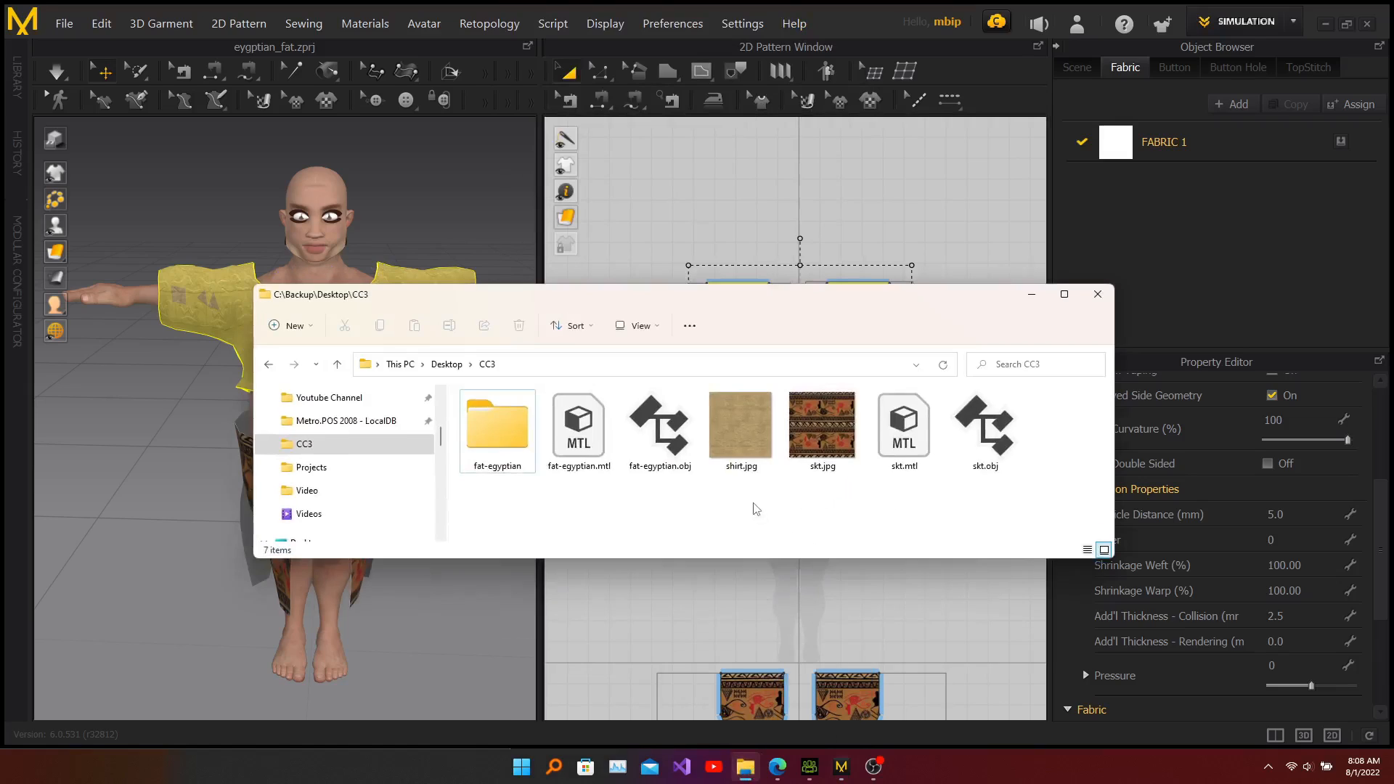
pyautogui.click(944, 371)
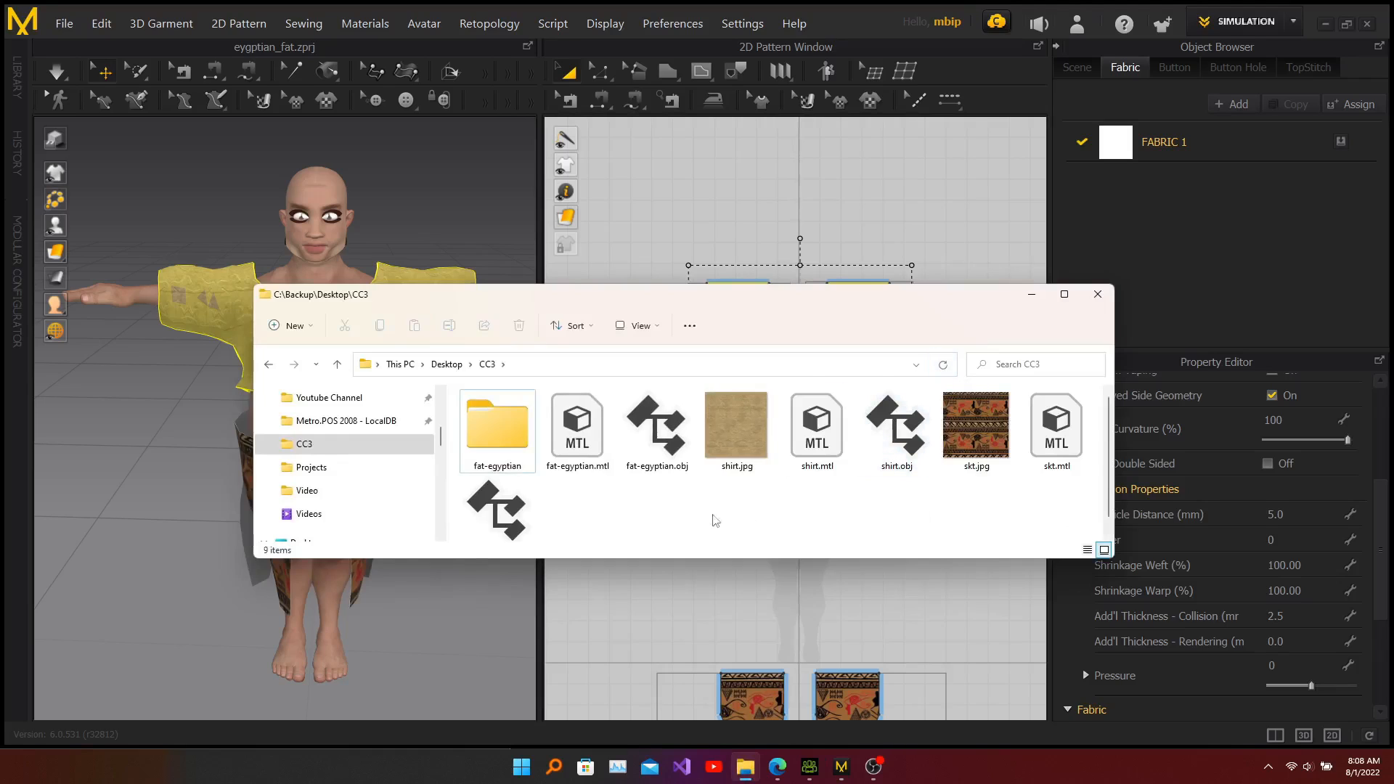
pyautogui.scroll(-1, 794, 503)
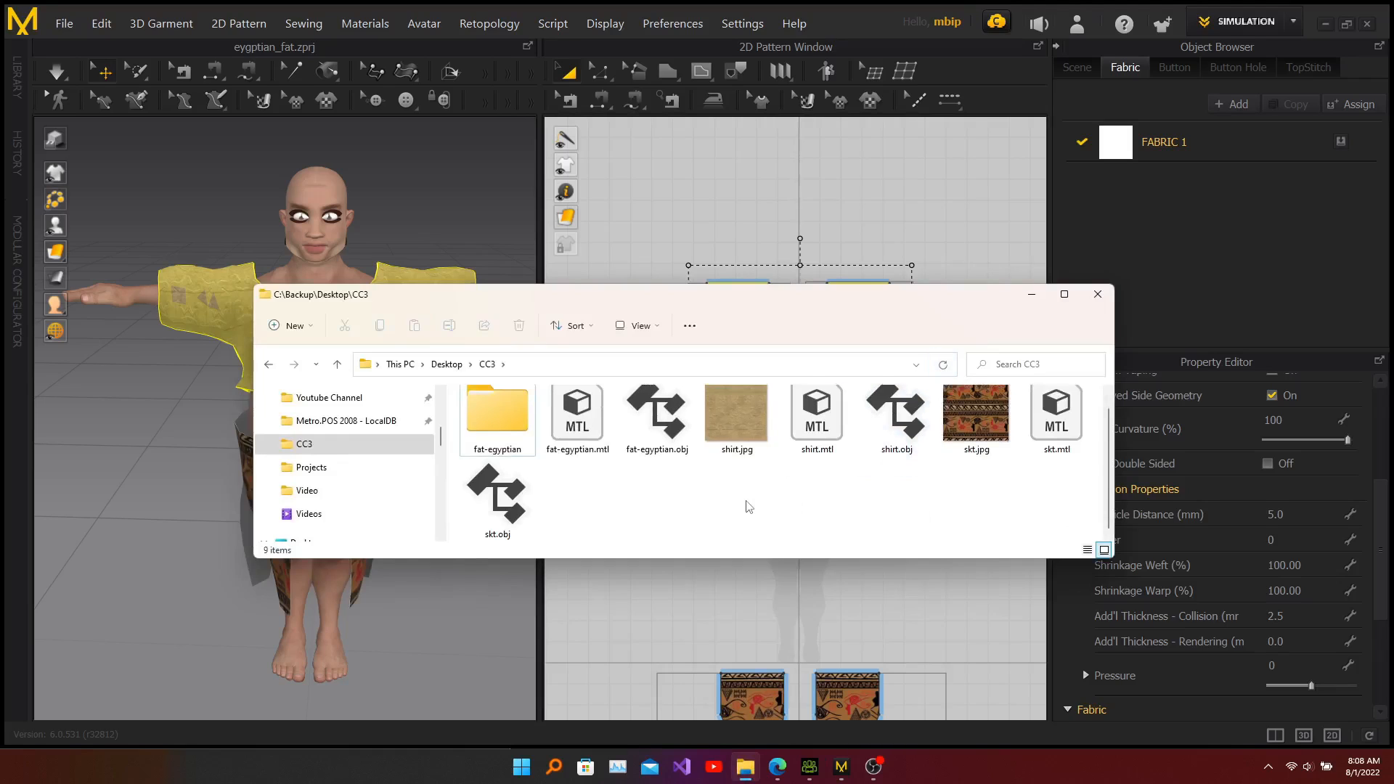
# Step: Delete shirt.obj from the CC3 folder and undo the deletion
pyautogui.click(917, 428)
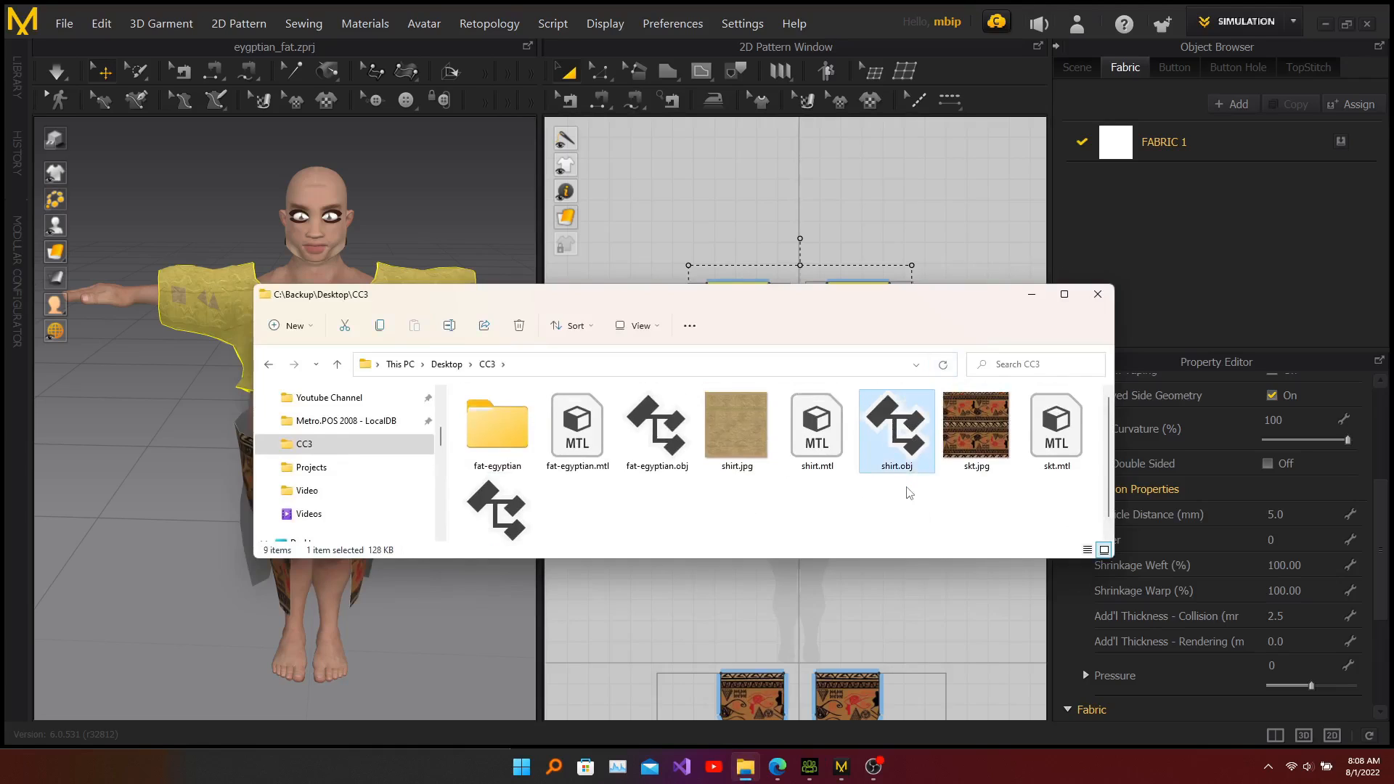
pyautogui.press('Delete')
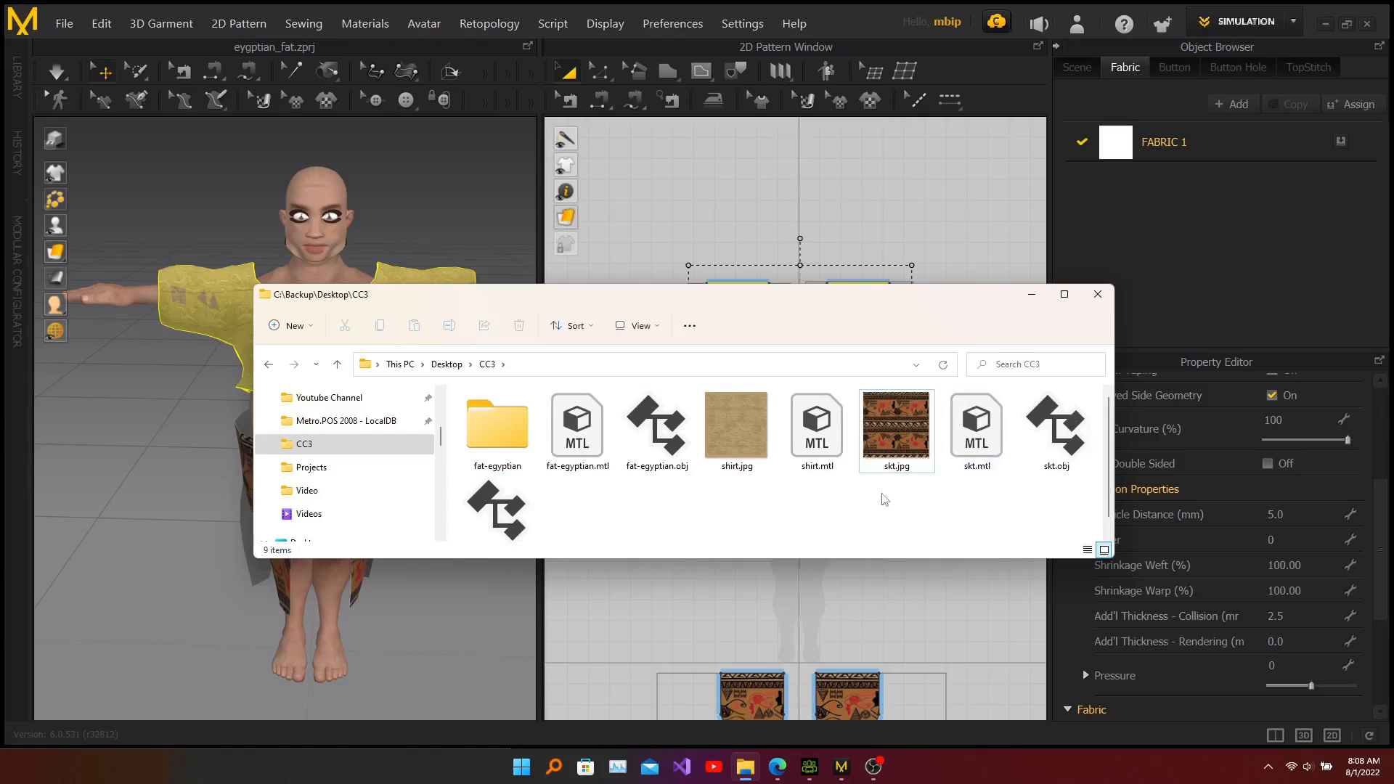
pyautogui.hotkey('ctrl', 'z')
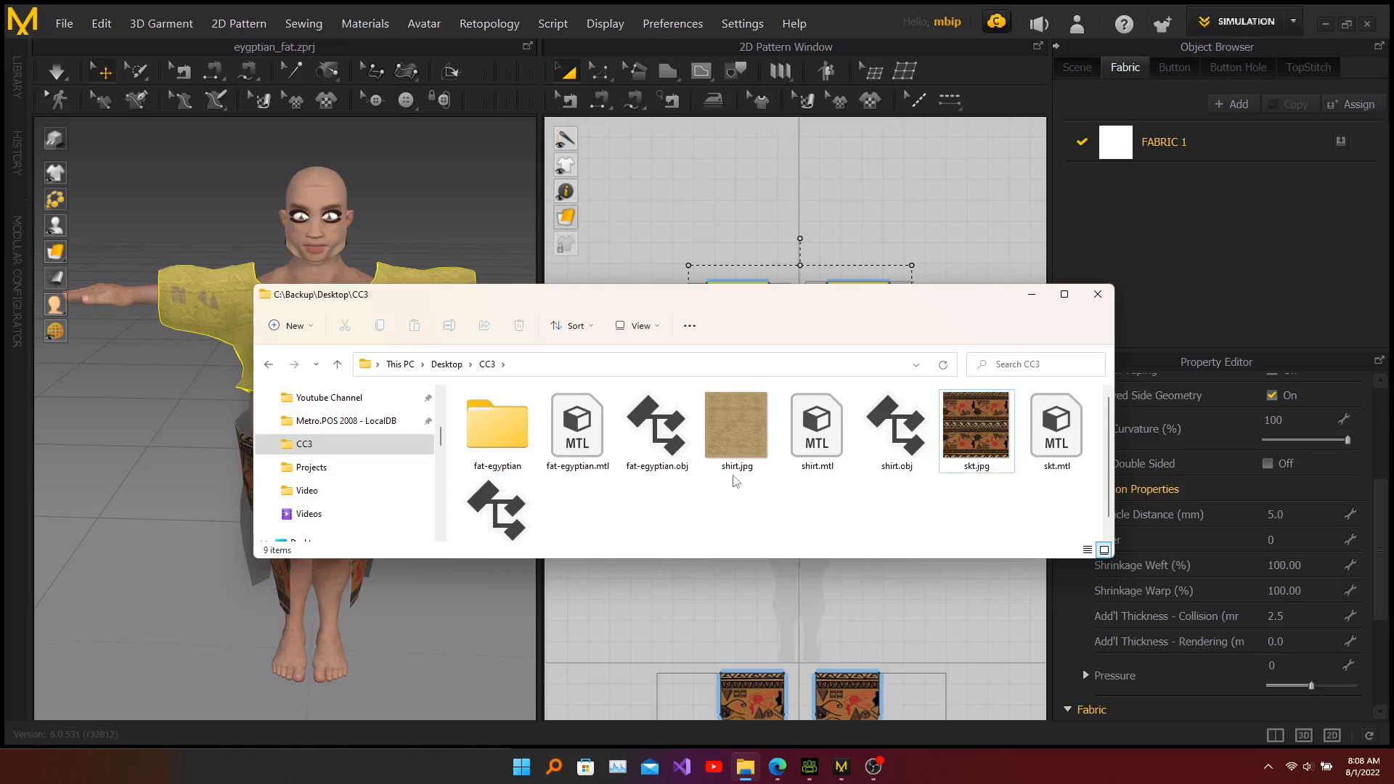
# Step: Select shirt.obj in the CC3 folder
pyautogui.scroll(-1, 907, 518)
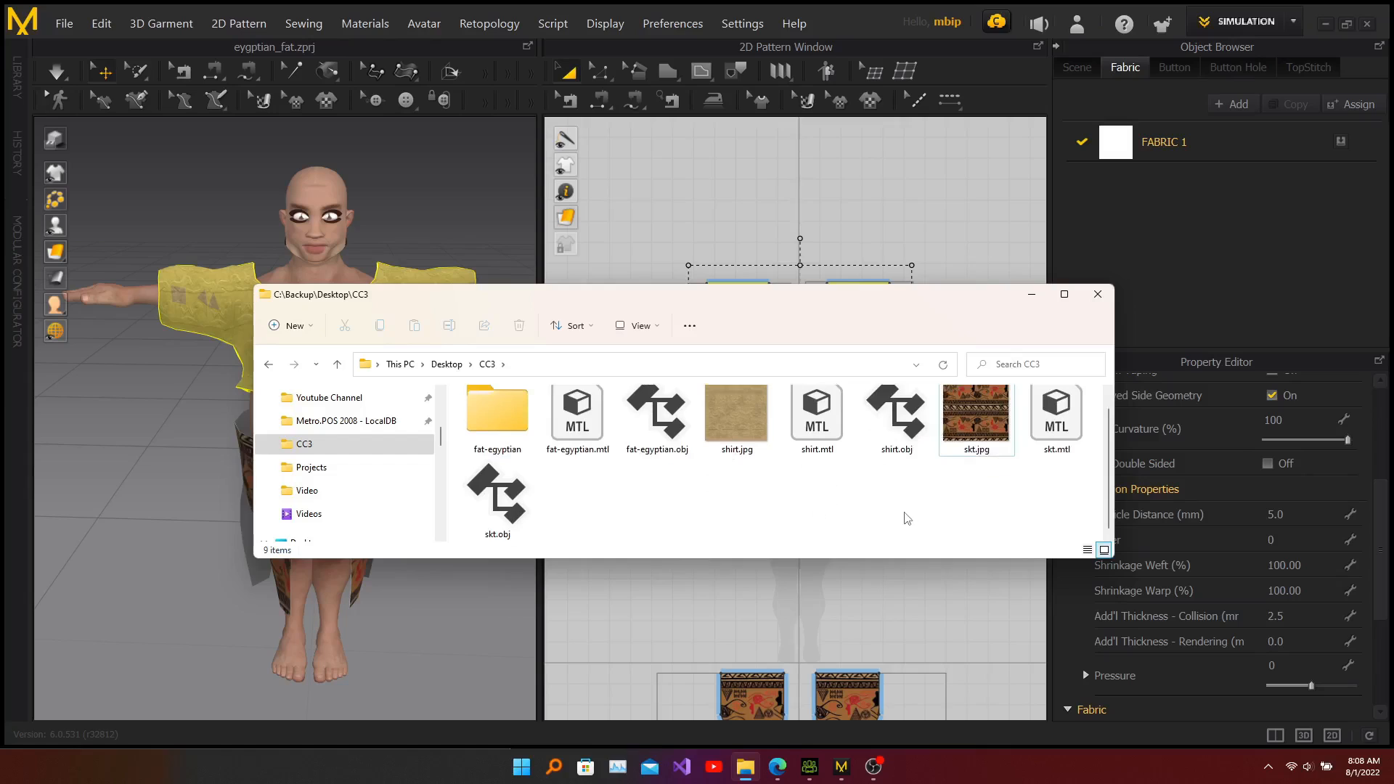
pyautogui.click(875, 445)
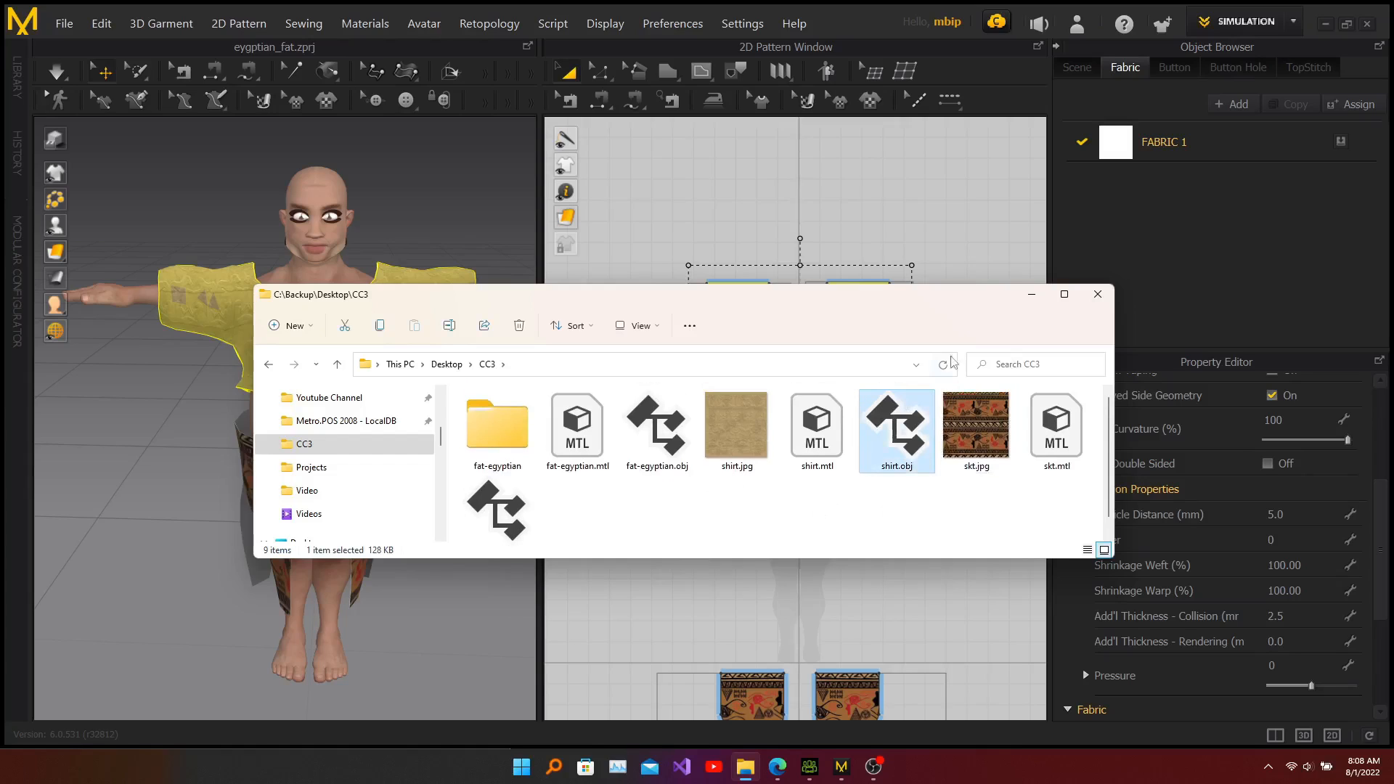